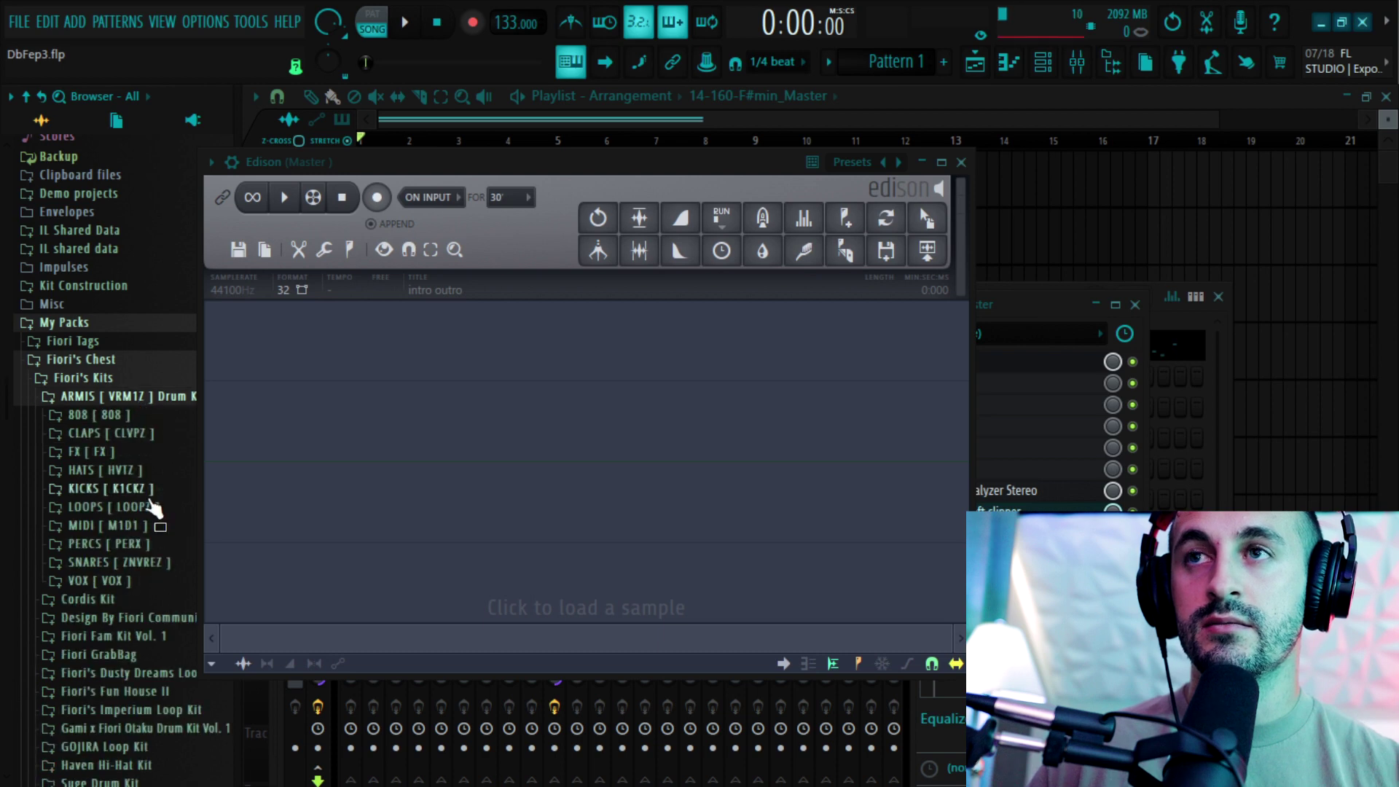
Load the CVPTV1N Kick sample from the KICKS folder into Edison and generate noise over it
left_click(134, 488)
left_click_drag(103, 606, 368, 517)
right_click(582, 377)
mouse_move(622, 452)
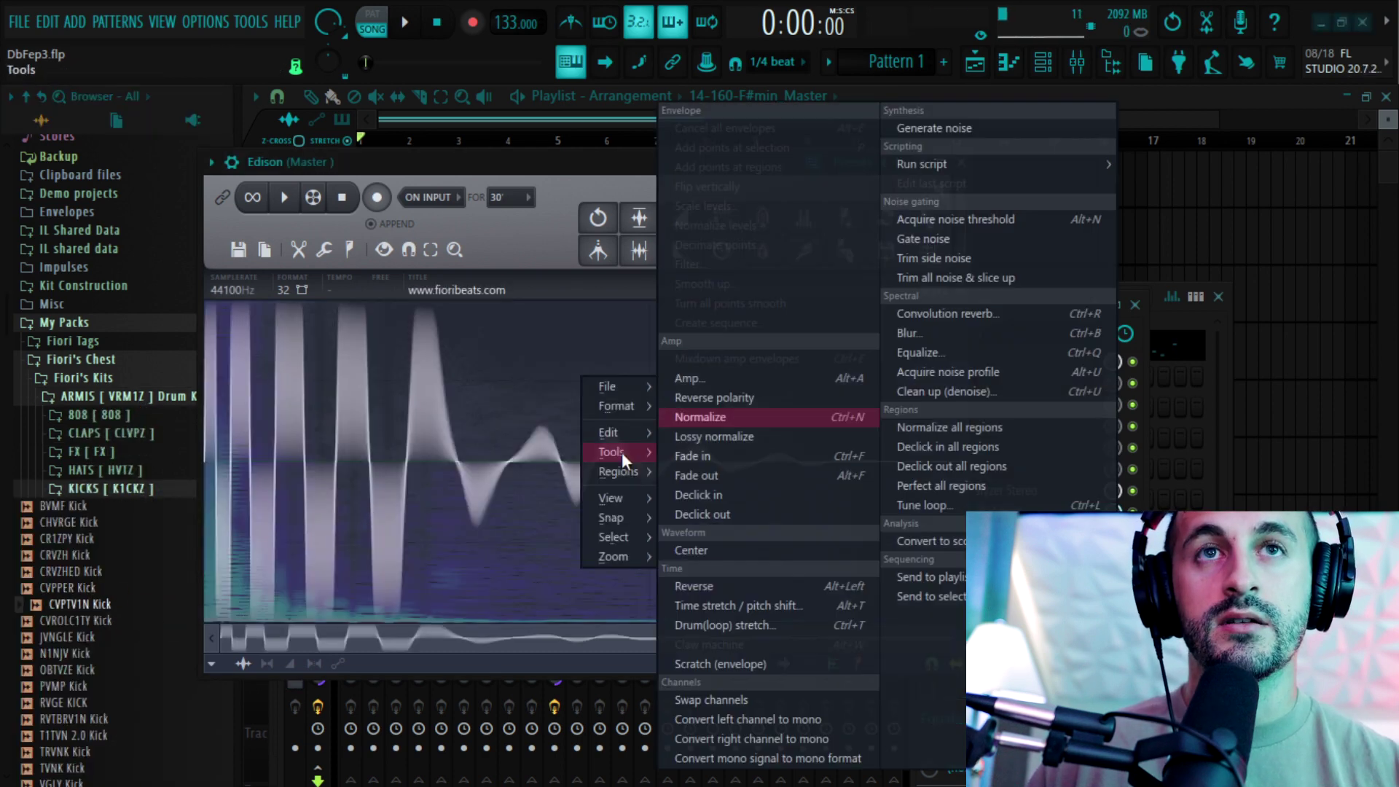
left_click(1003, 129)
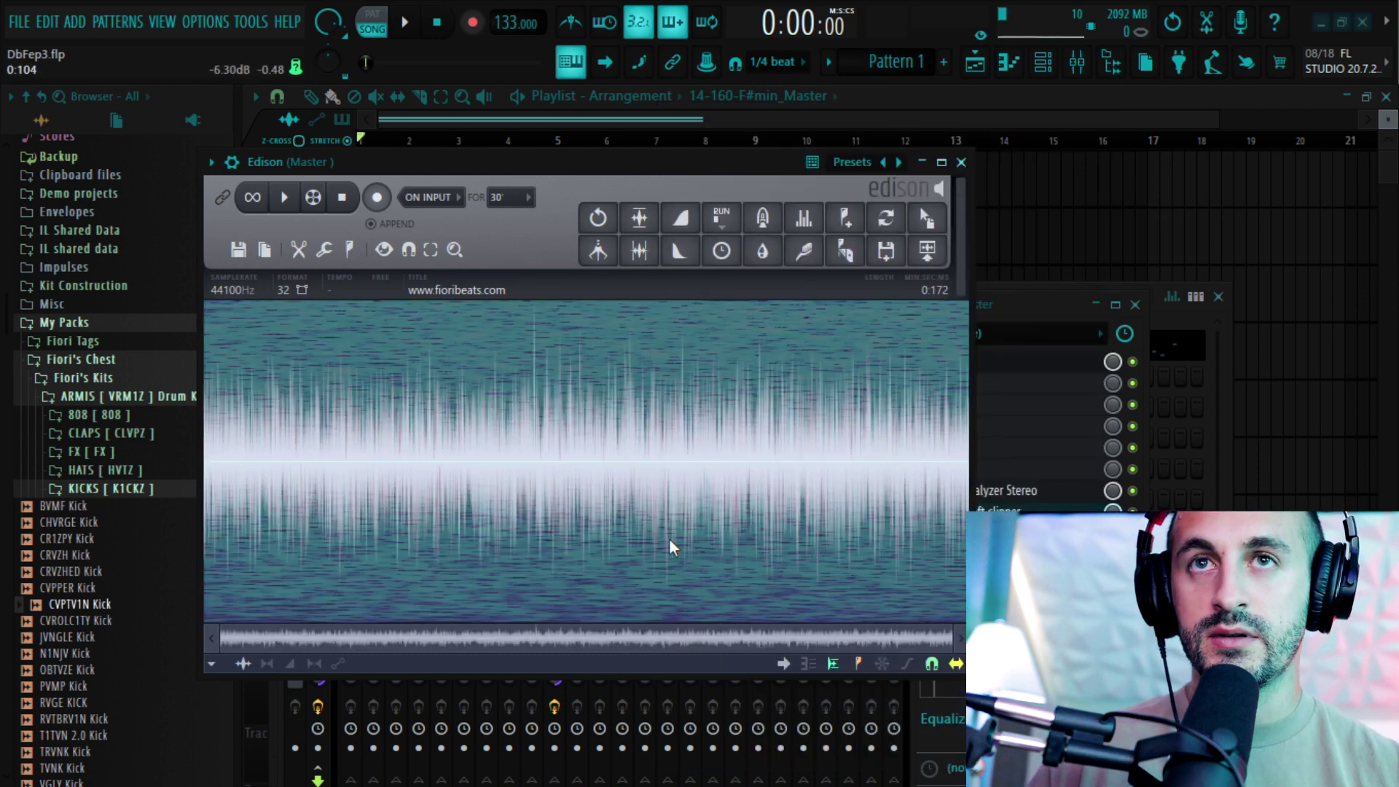
Adjust the noise level with Amp, send the noise to a channel rack channel, and close Edison
key("ctrl+a")
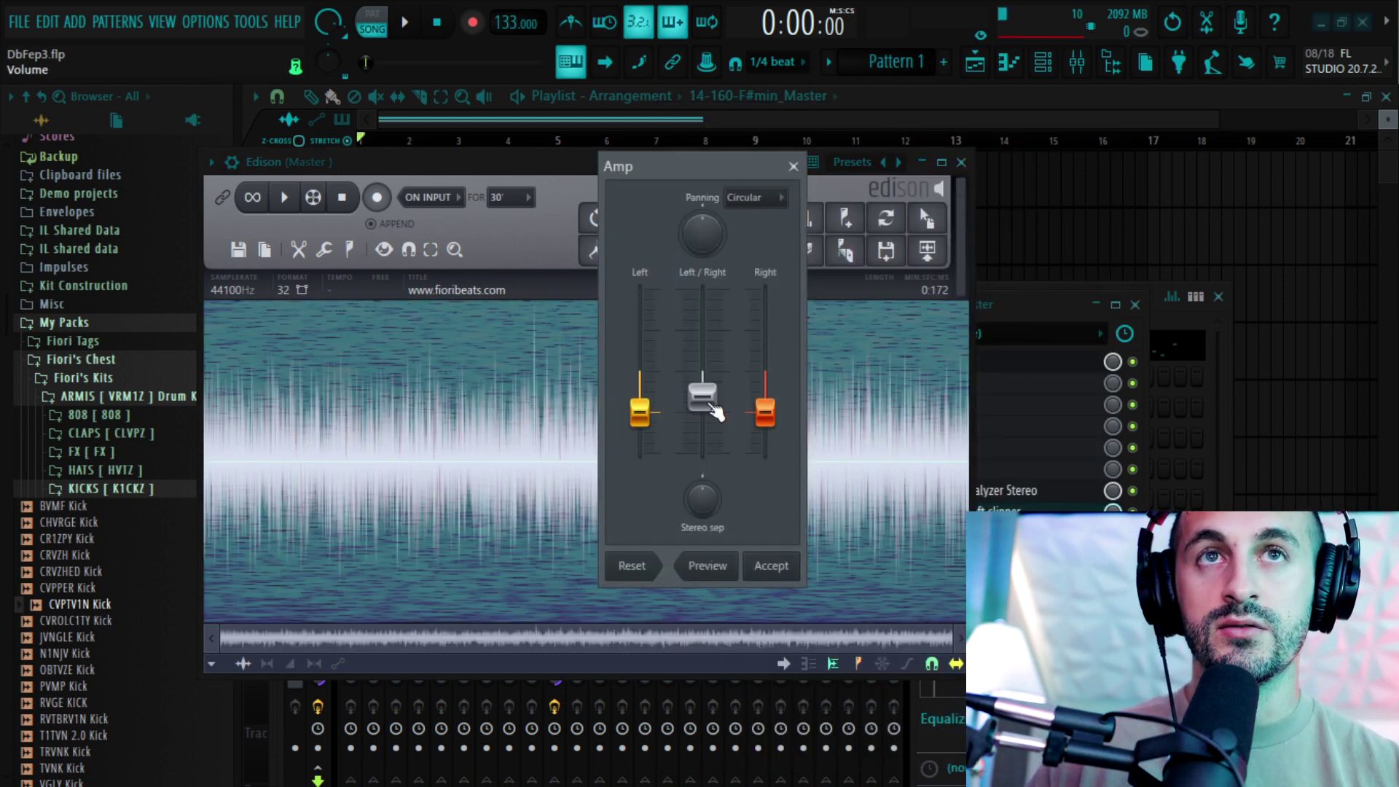
left_click(767, 568)
left_click_drag(926, 218, 551, 346)
left_click(961, 162)
left_click(1043, 62)
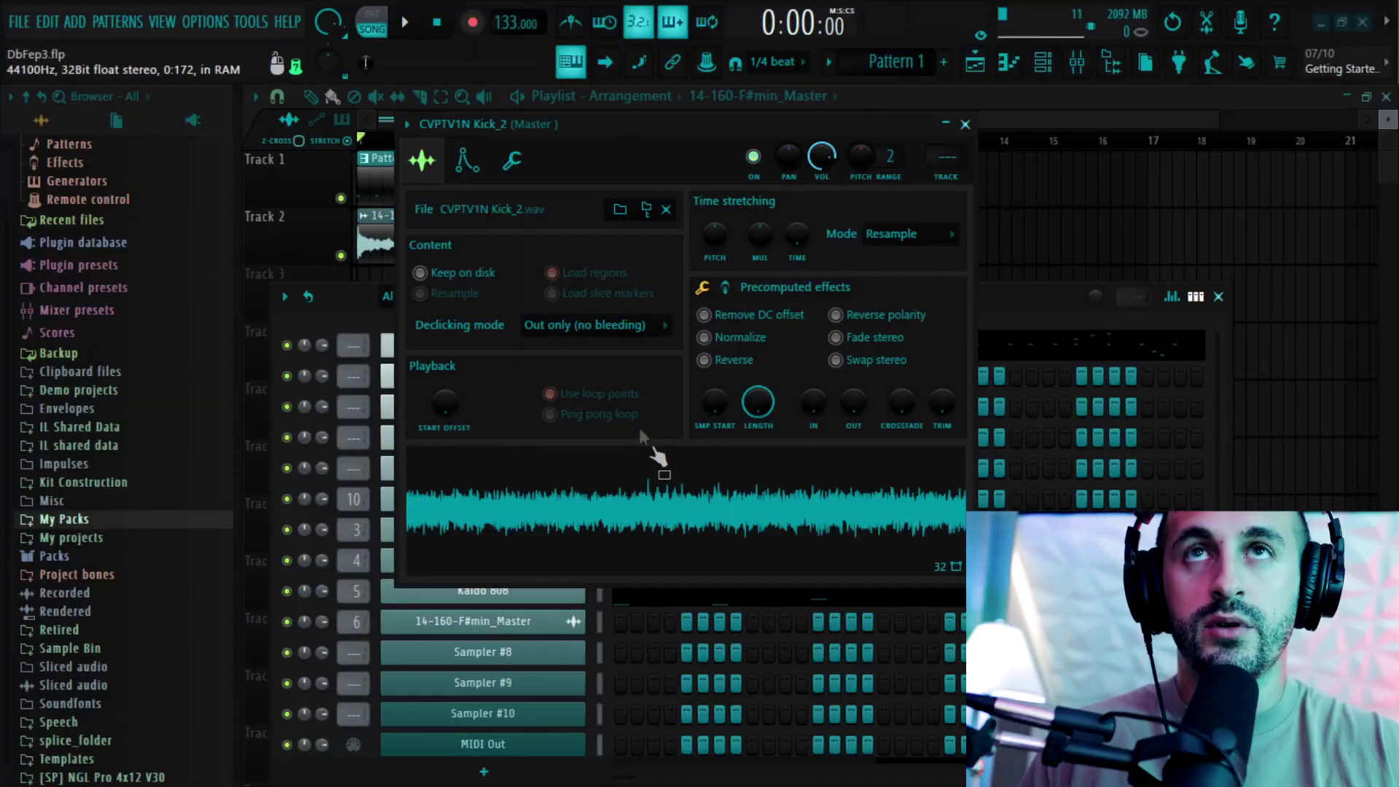
Enable the noise channel's volume envelope with zero hold, sustain and release and a very short decay
left_click(467, 160)
left_click_drag(468, 306, 429, 298)
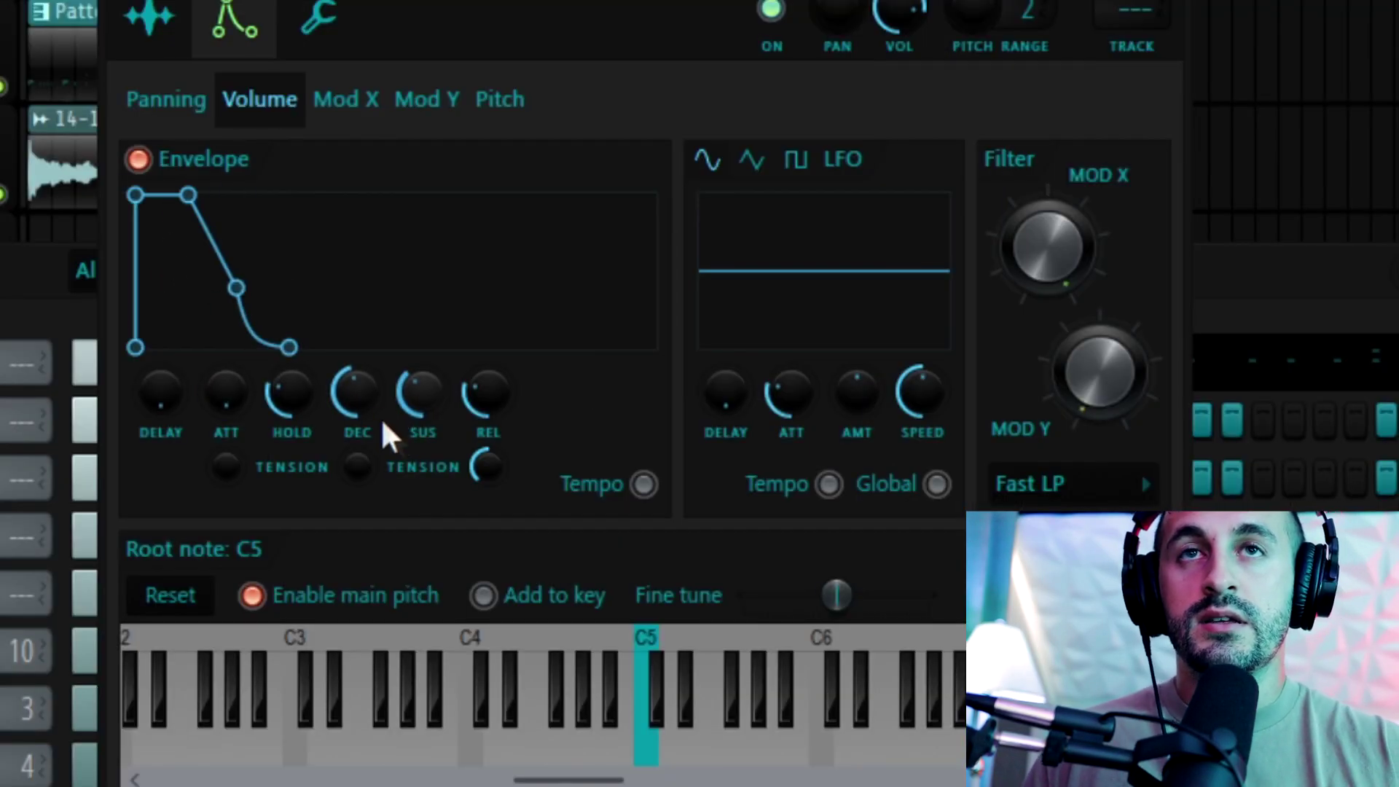
left_click_drag(355, 392, 425, 437)
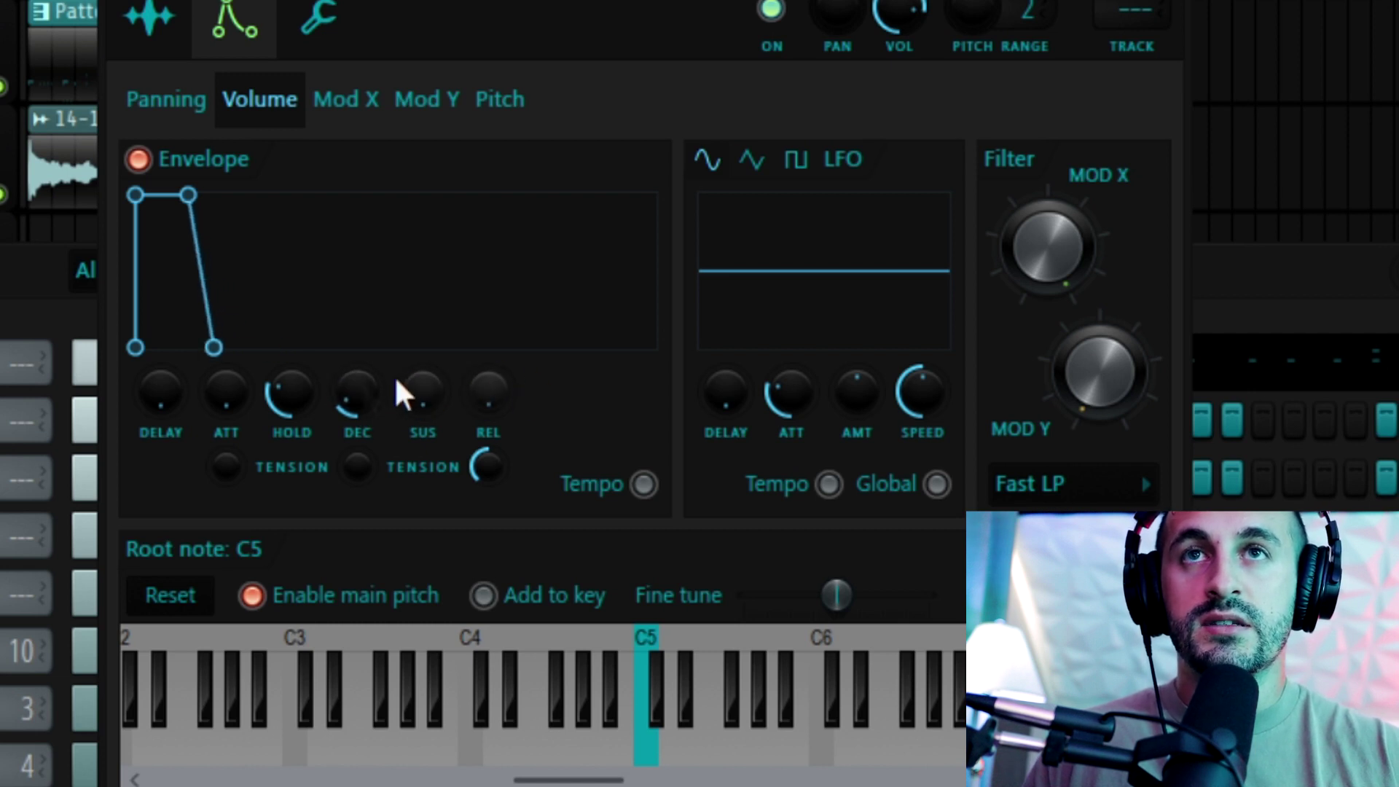
left_click_drag(290, 393, 290, 429)
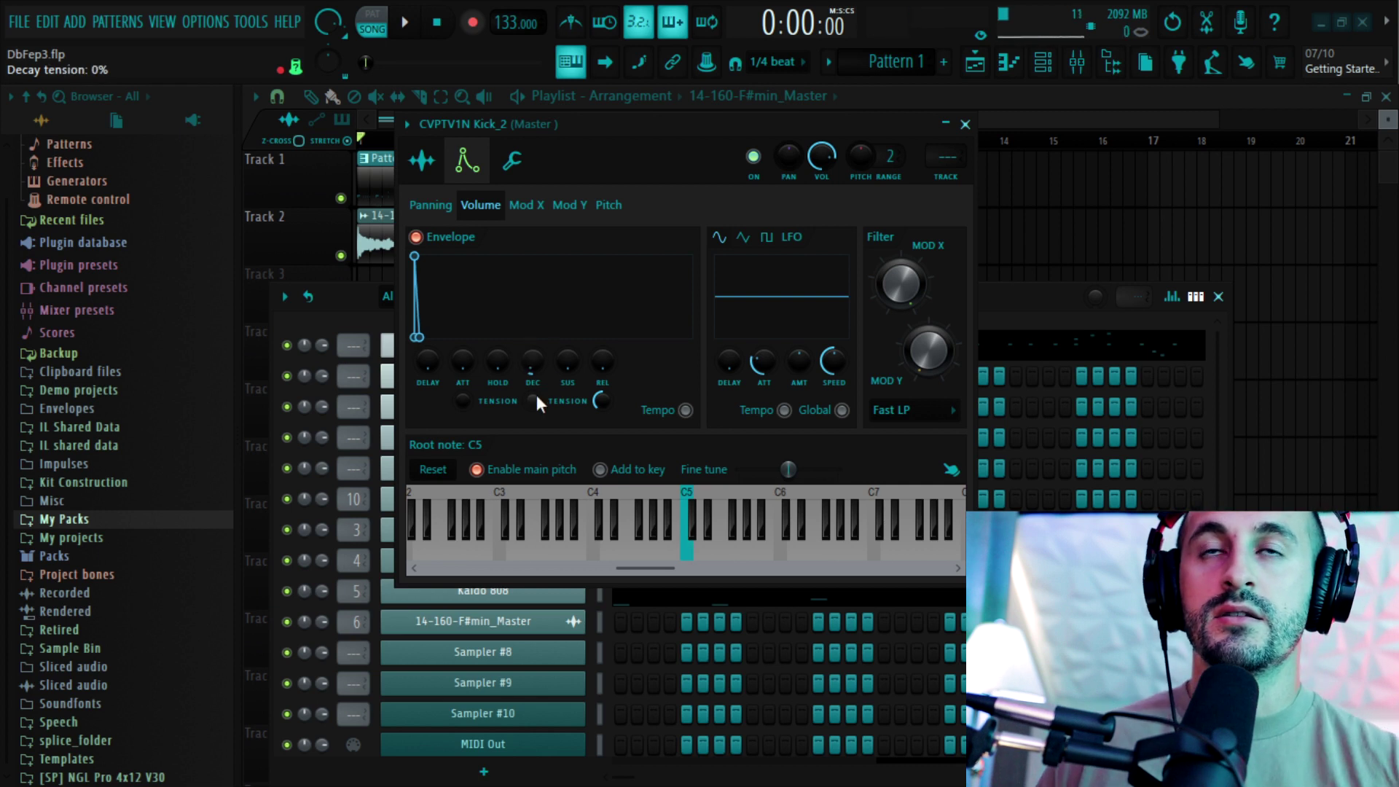
Set the decay tension to about -55%, lengthen the decay slightly, and audition the sound in octaves from C4 to C6
key("z")
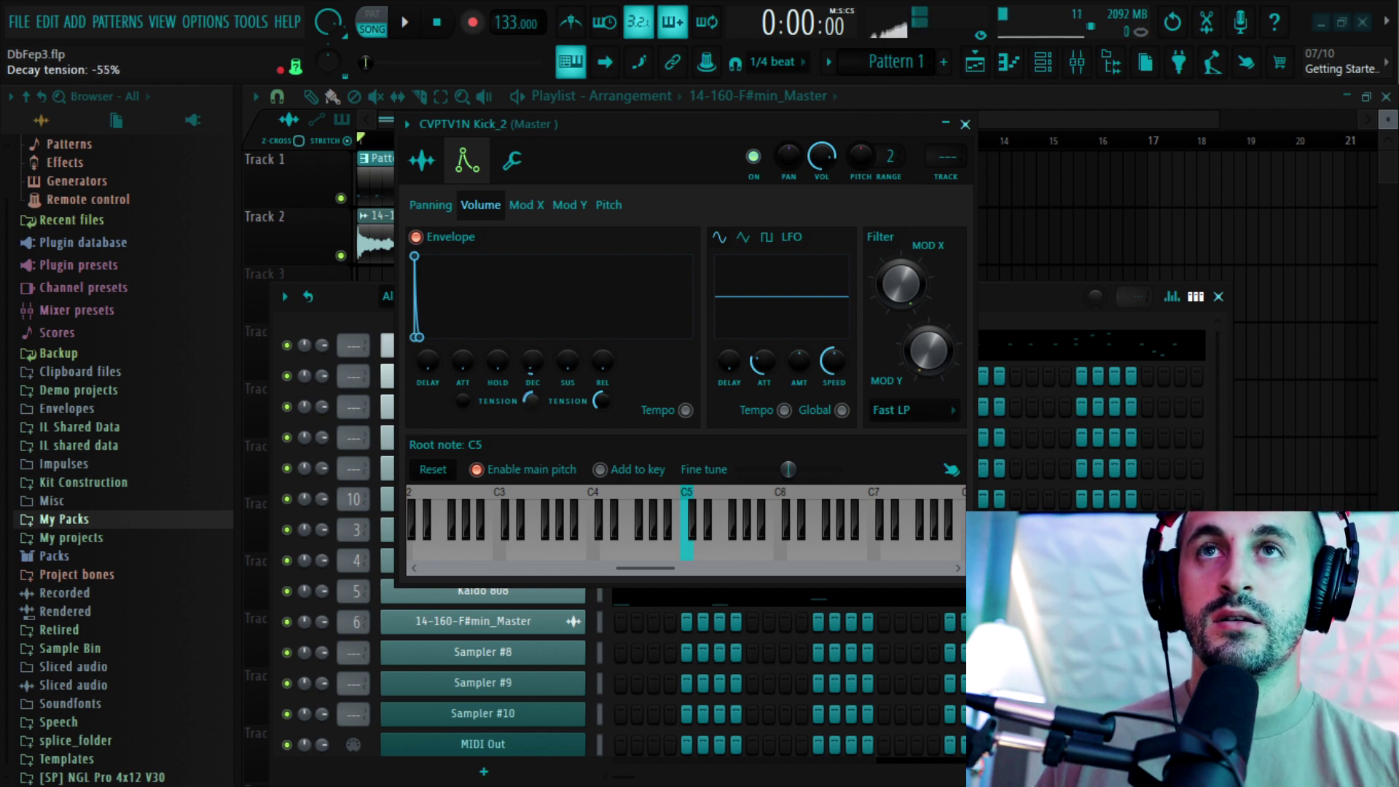
key("z")
key("z")
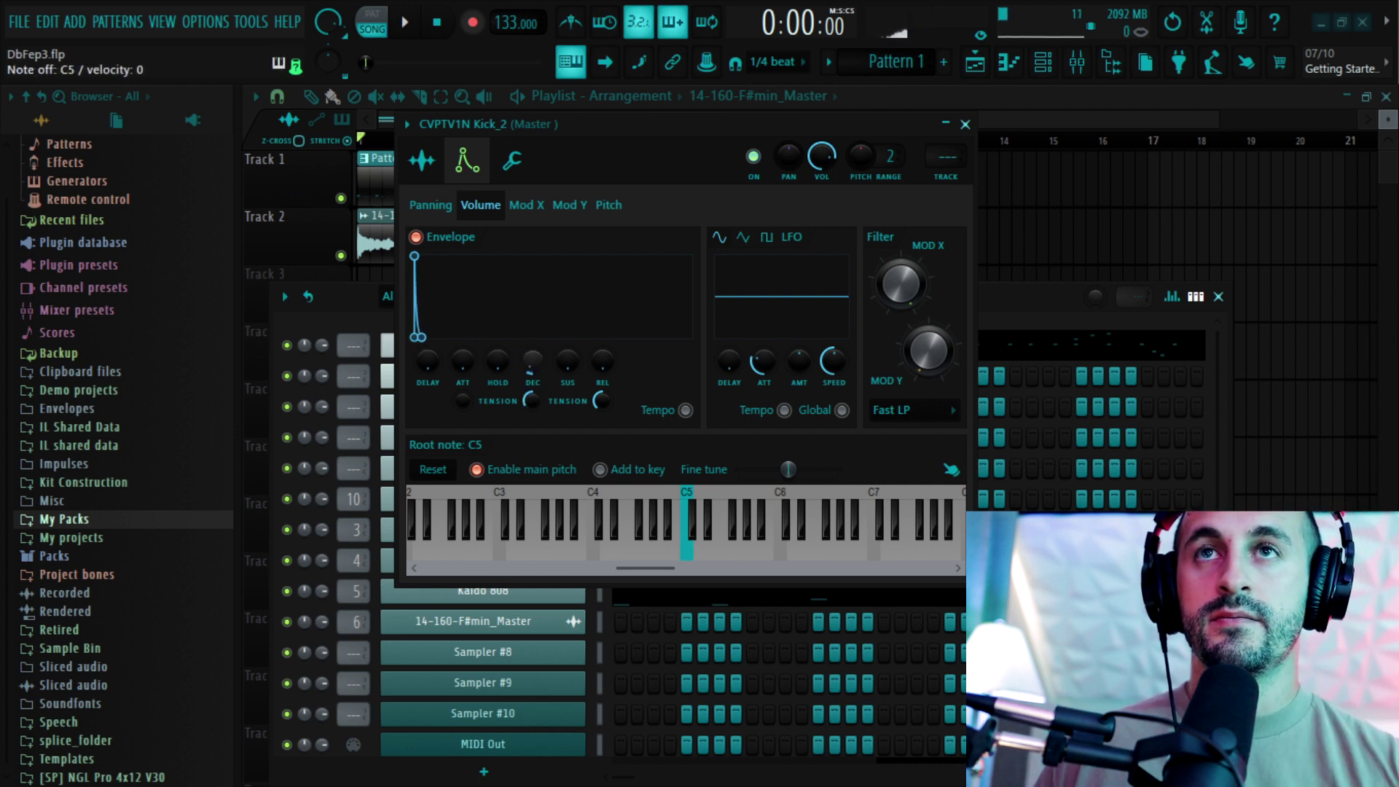
scroll(531, 358, "up", 1)
key("z")
key("z")
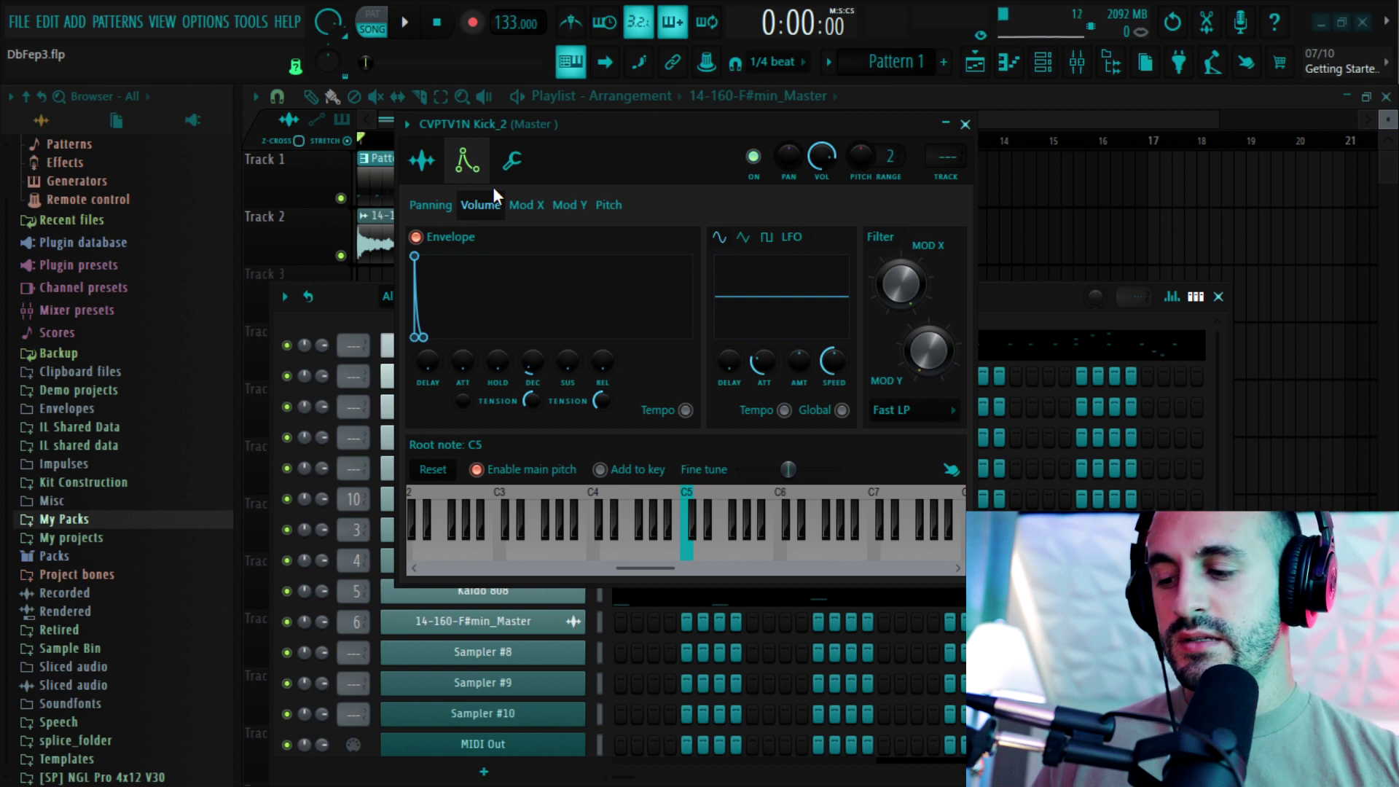
key("z")
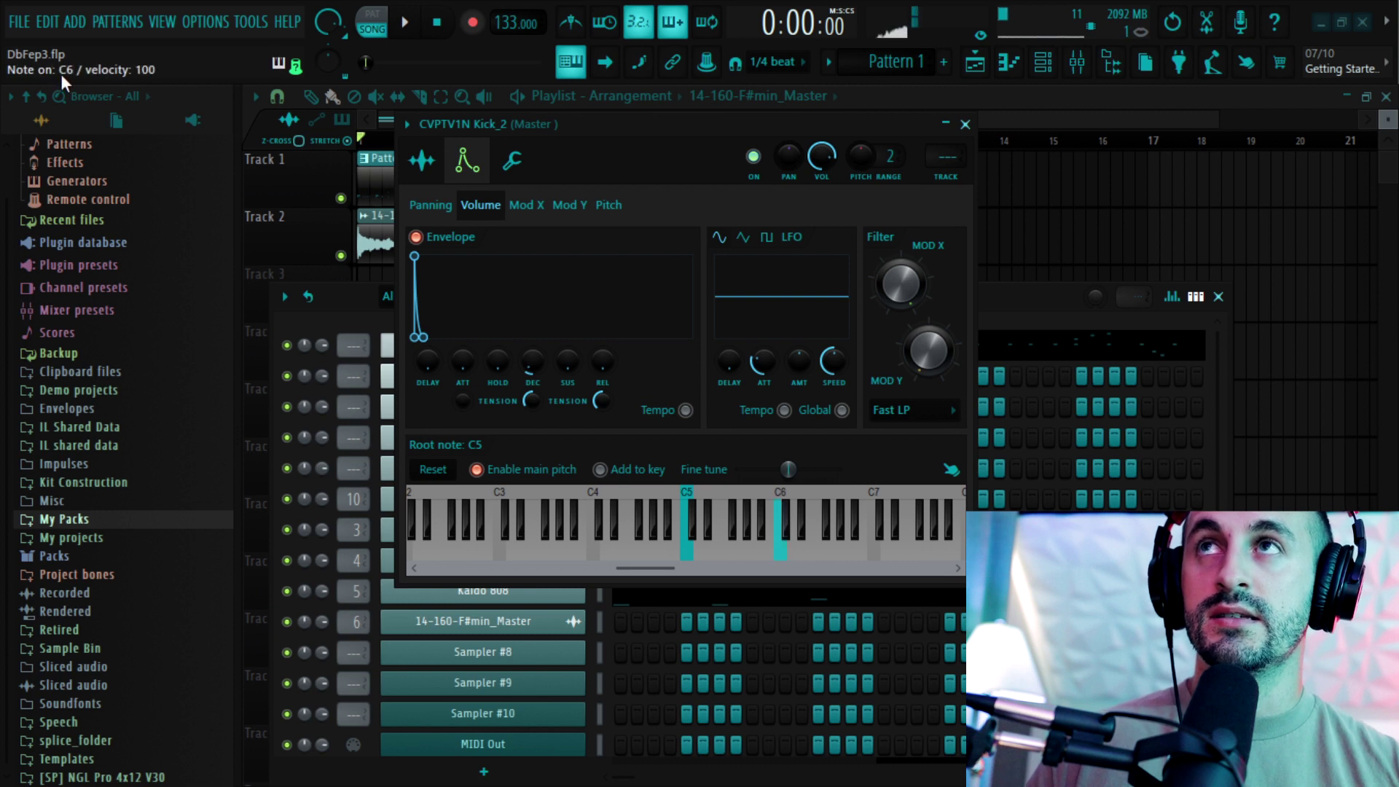
key("z")
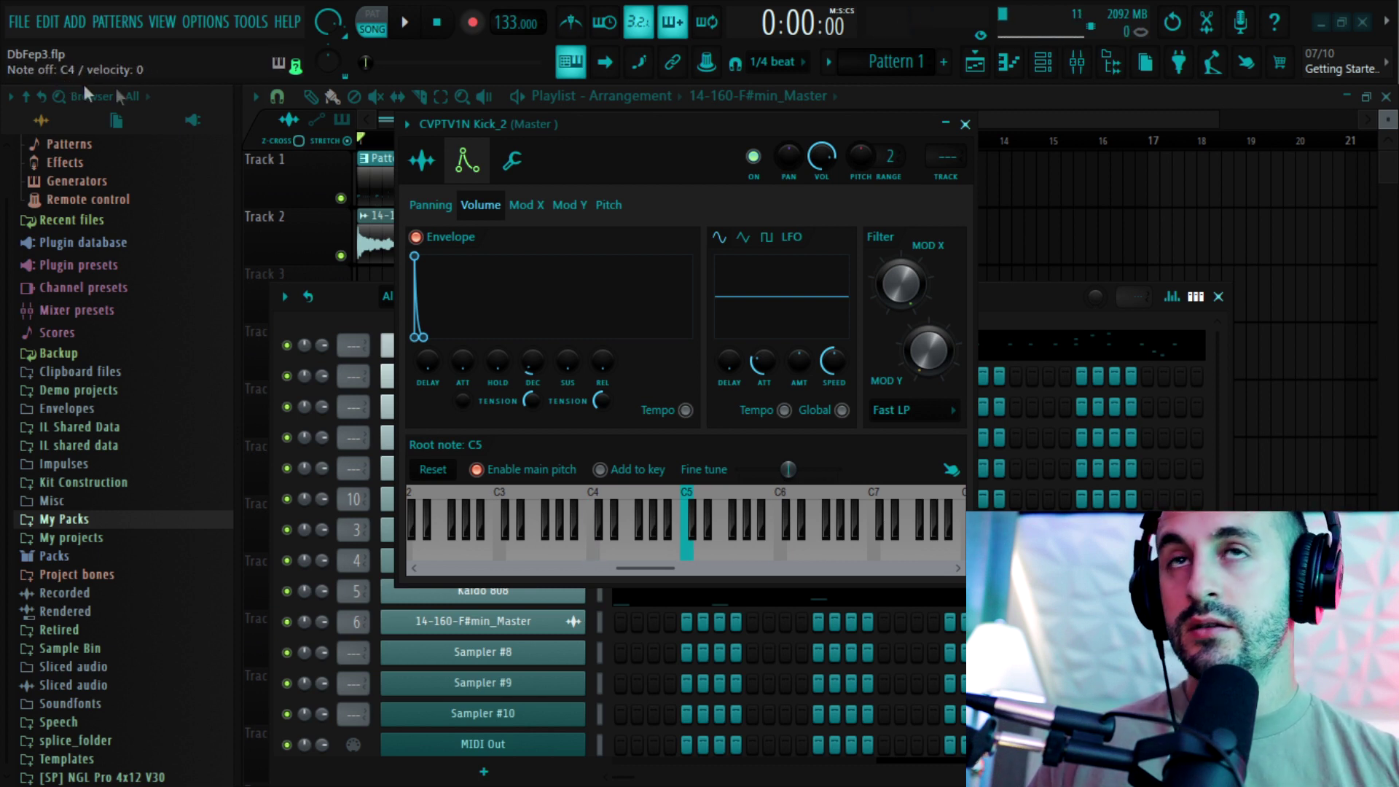
Shape the noise with precomputed effects: adjust filter cutoff, raise resonance, add some ring modulation at 79% frequency, and shift the EQ balance upward
left_click(421, 161)
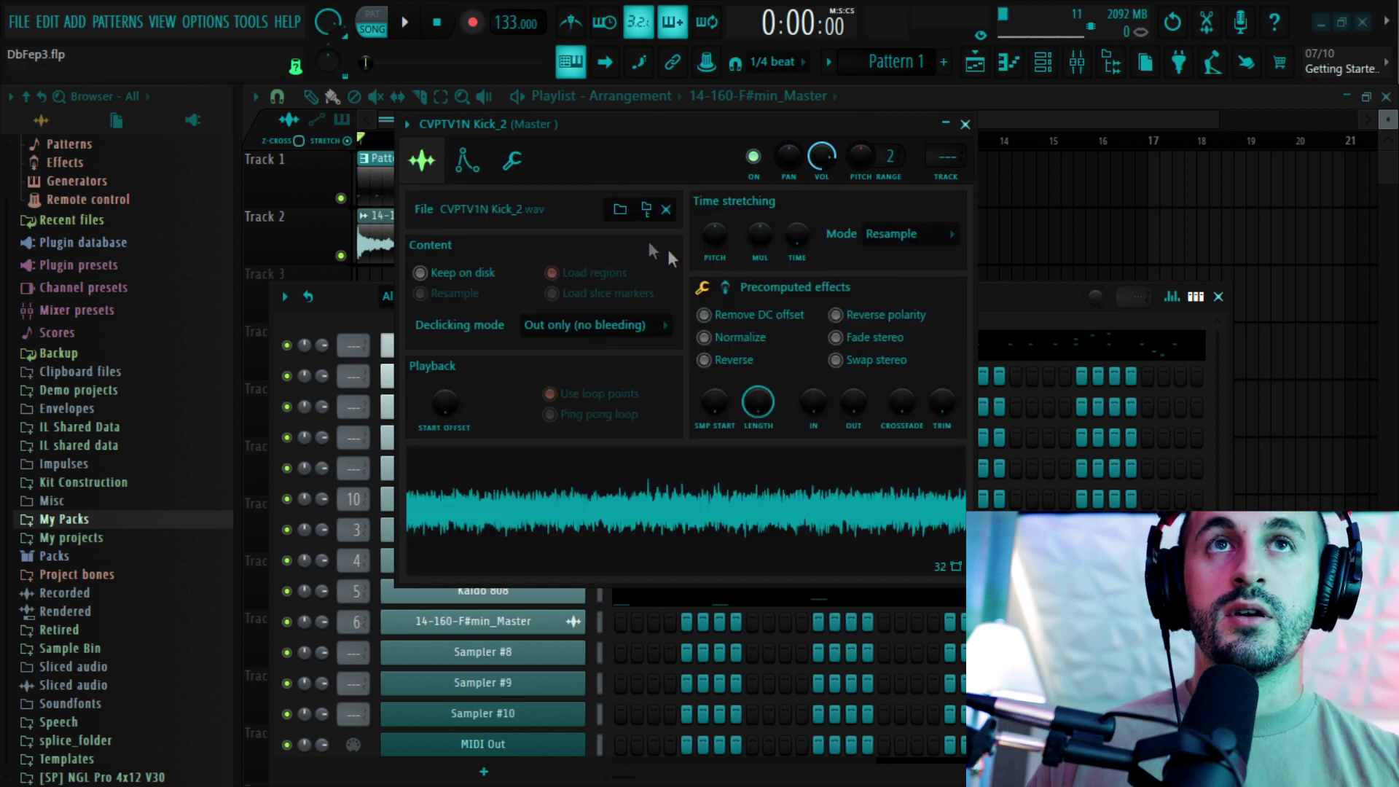
left_click(726, 287)
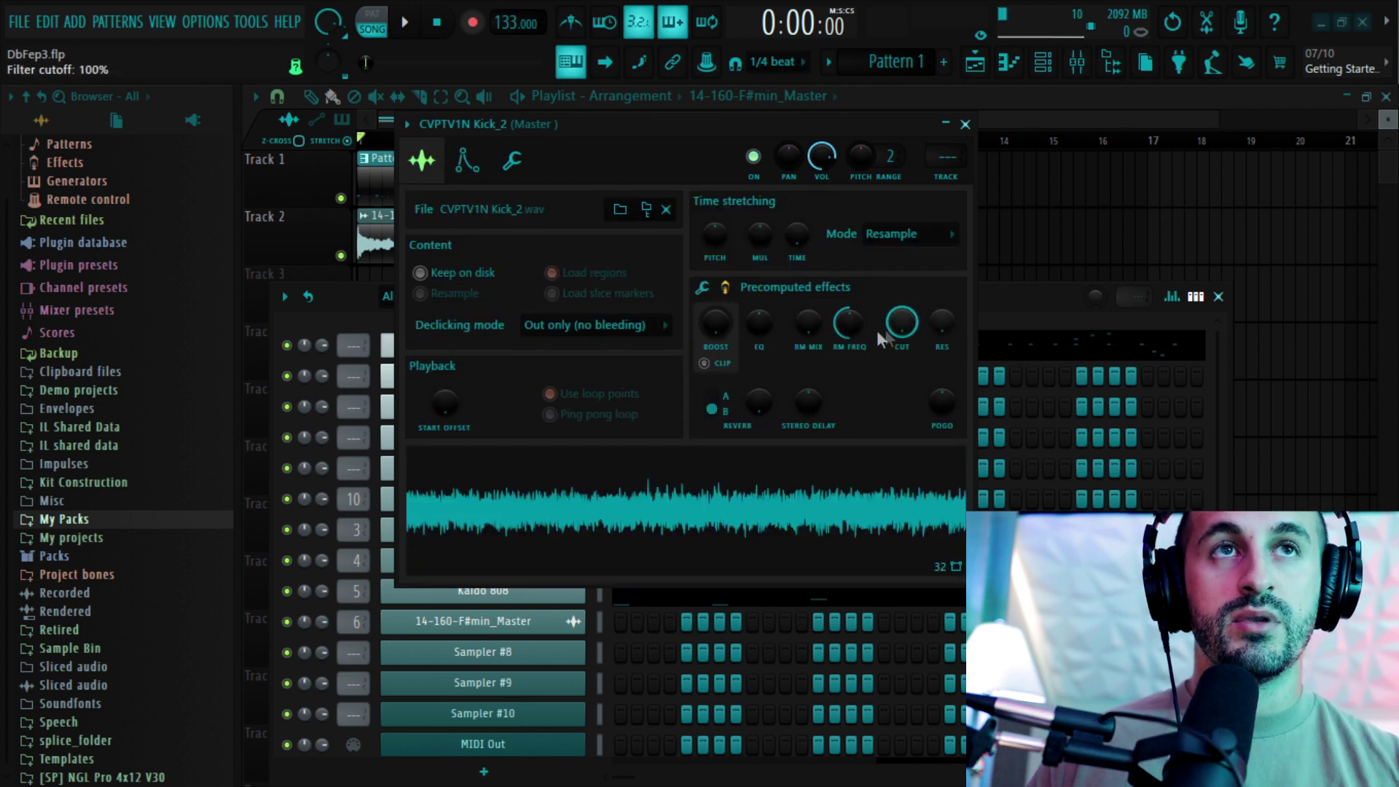
left_click_drag(942, 323, 901, 331)
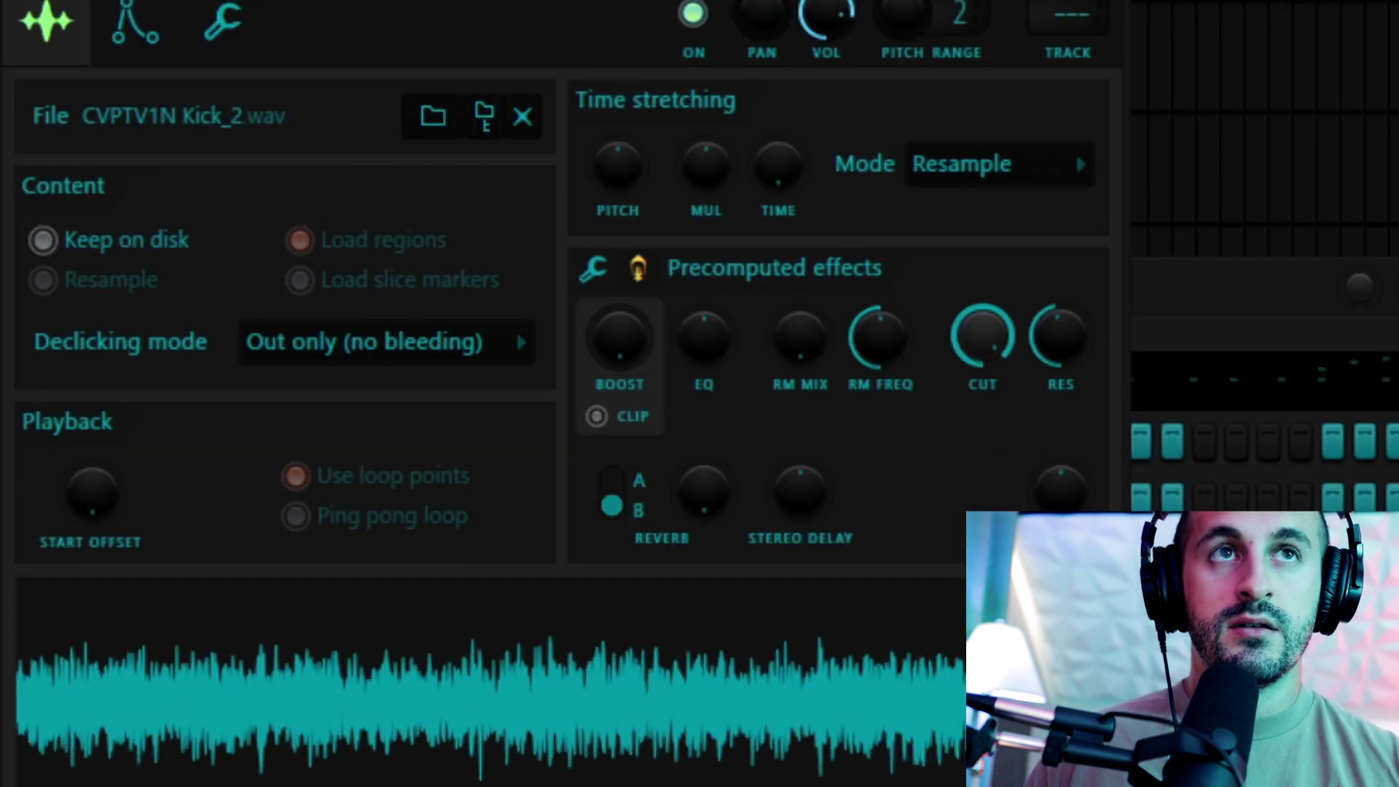
left_click_drag(998, 346, 998, 325)
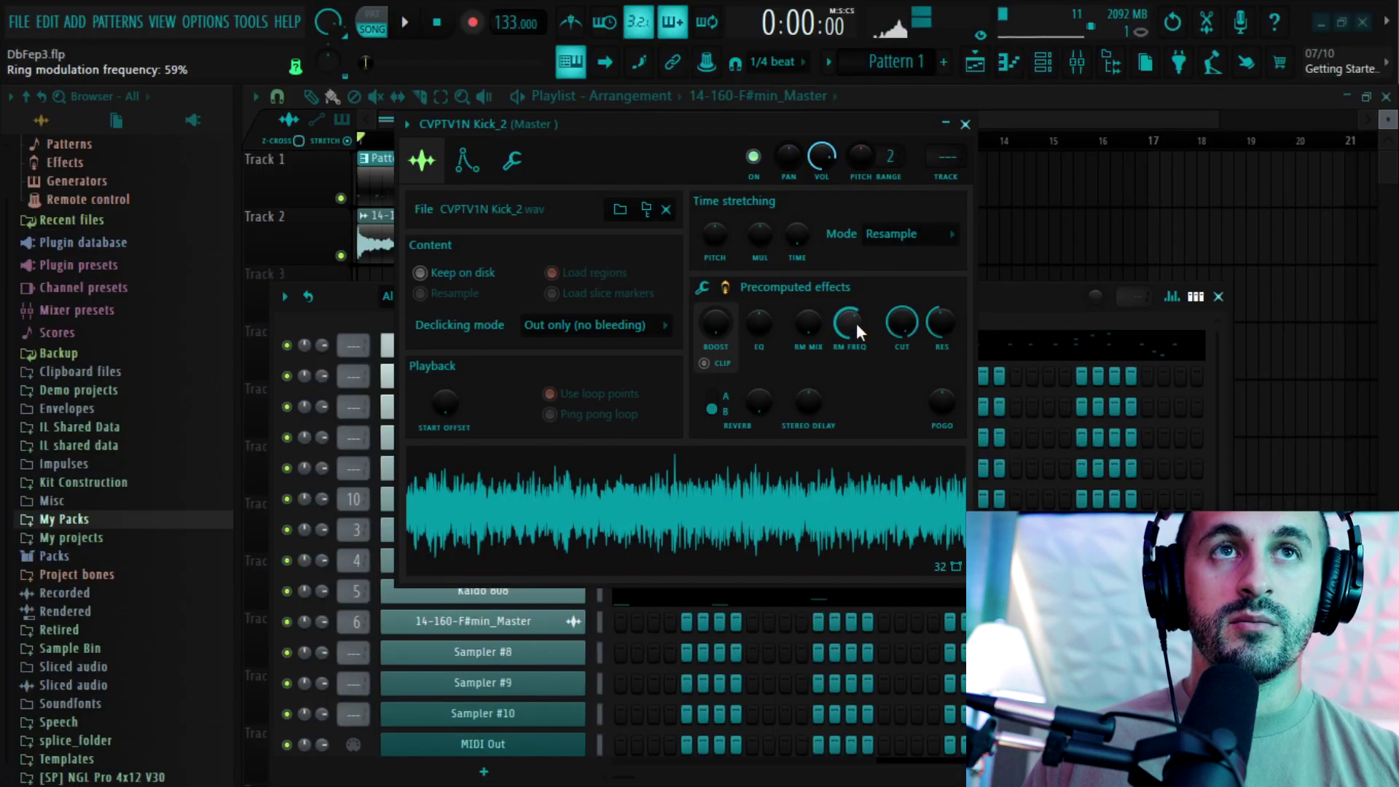
left_click_drag(799, 337, 765, 313)
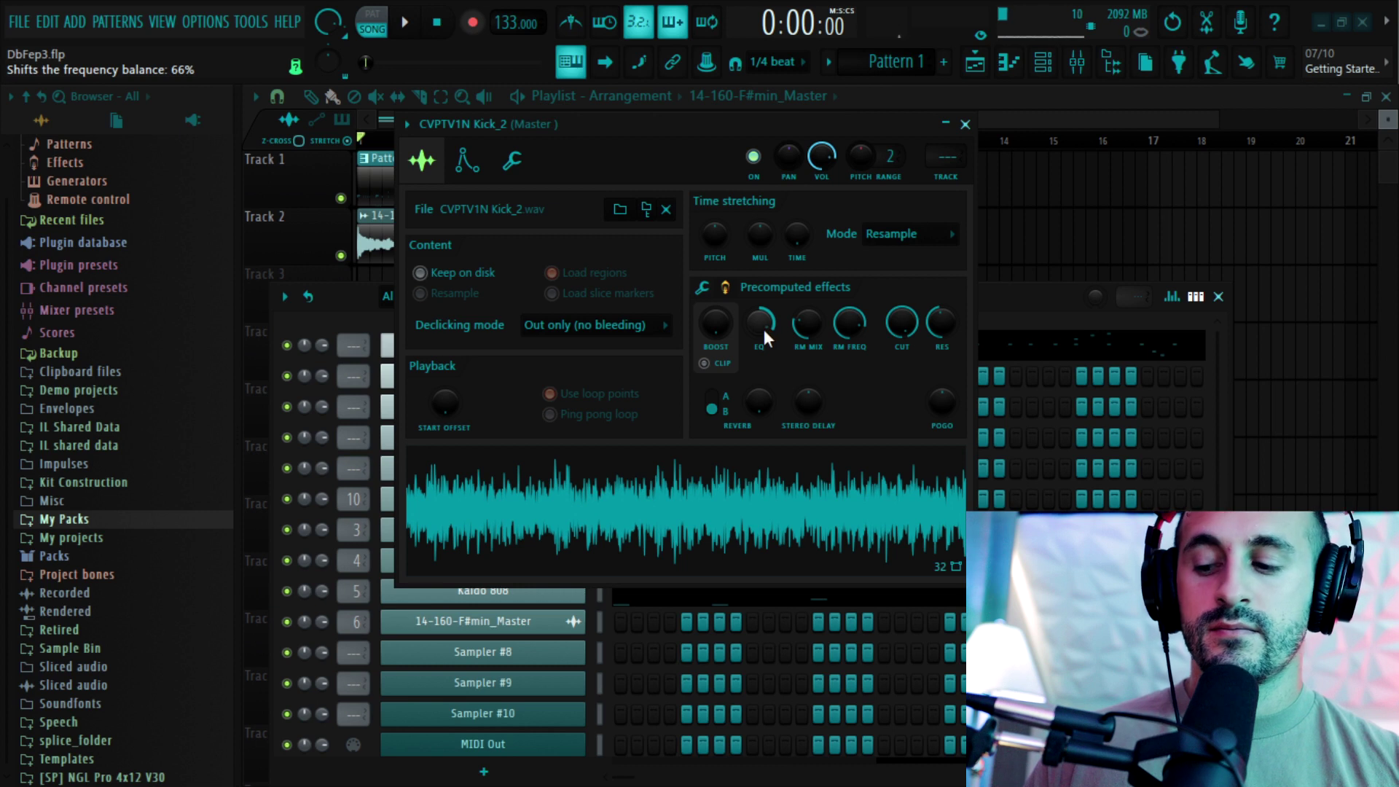
left_click_drag(764, 330, 764, 338)
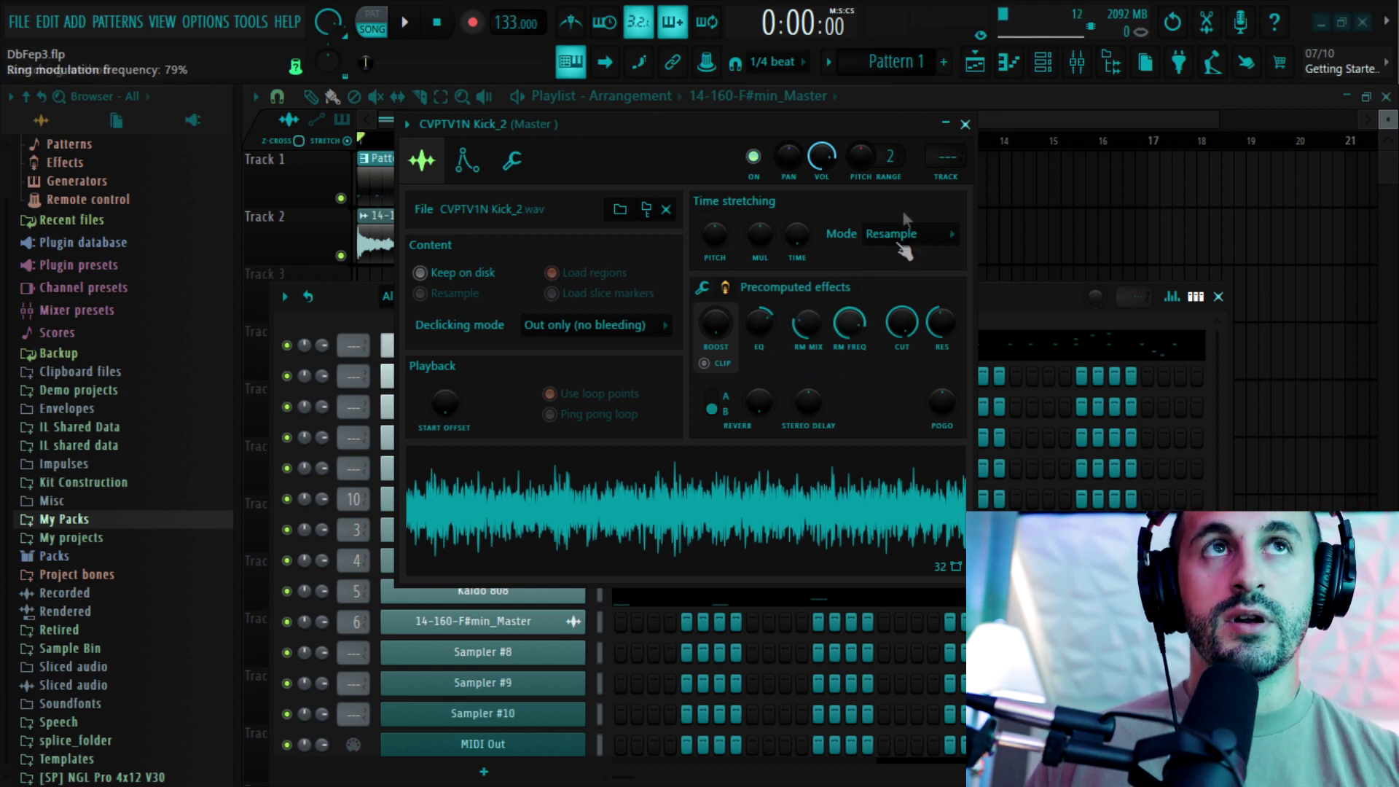
Close the channel settings and add Fruity Parametric EQ 2 to Slot 1 of mixer Insert 1
left_click(965, 125)
left_click(1076, 62)
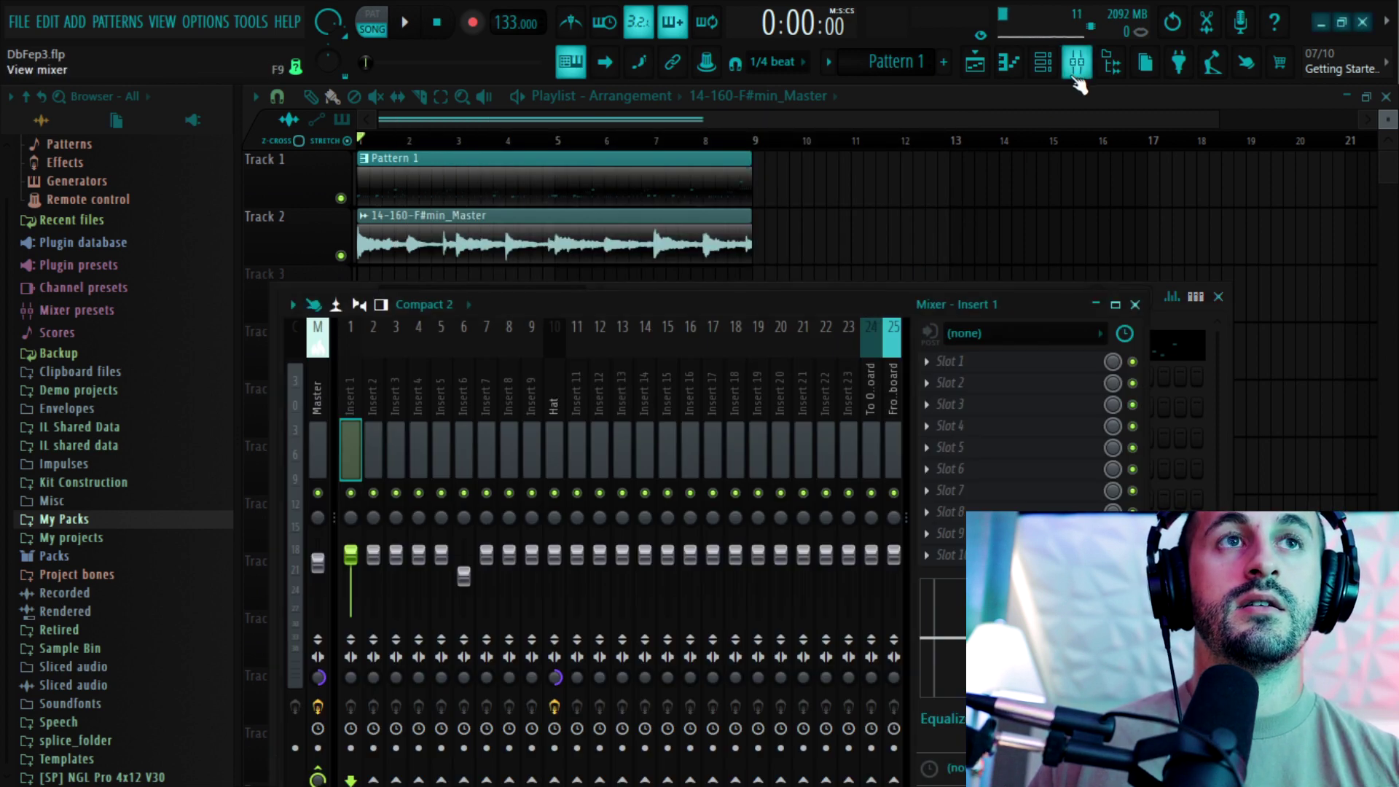
left_click(968, 367)
mouse_move(468, 621)
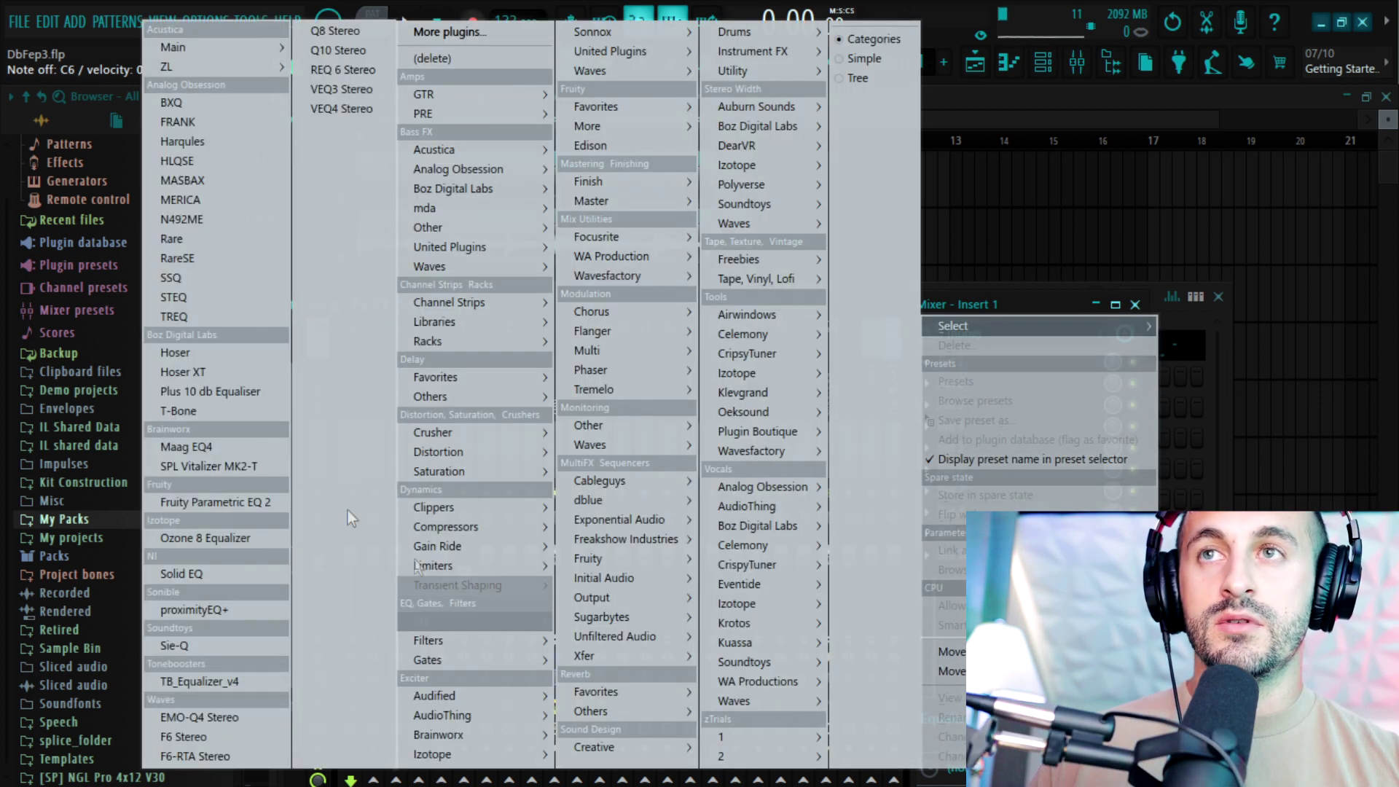
left_click(258, 497)
Cut the lows fully with EQ band 1, dip band 7 slightly, and boost band 6 around 4.3 kHz
left_click_drag(214, 380, 376, 476)
left_click_drag(488, 379, 526, 394)
left_click_drag(442, 379, 465, 352)
left_click_drag(360, 467, 416, 467)
left_click(465, 353)
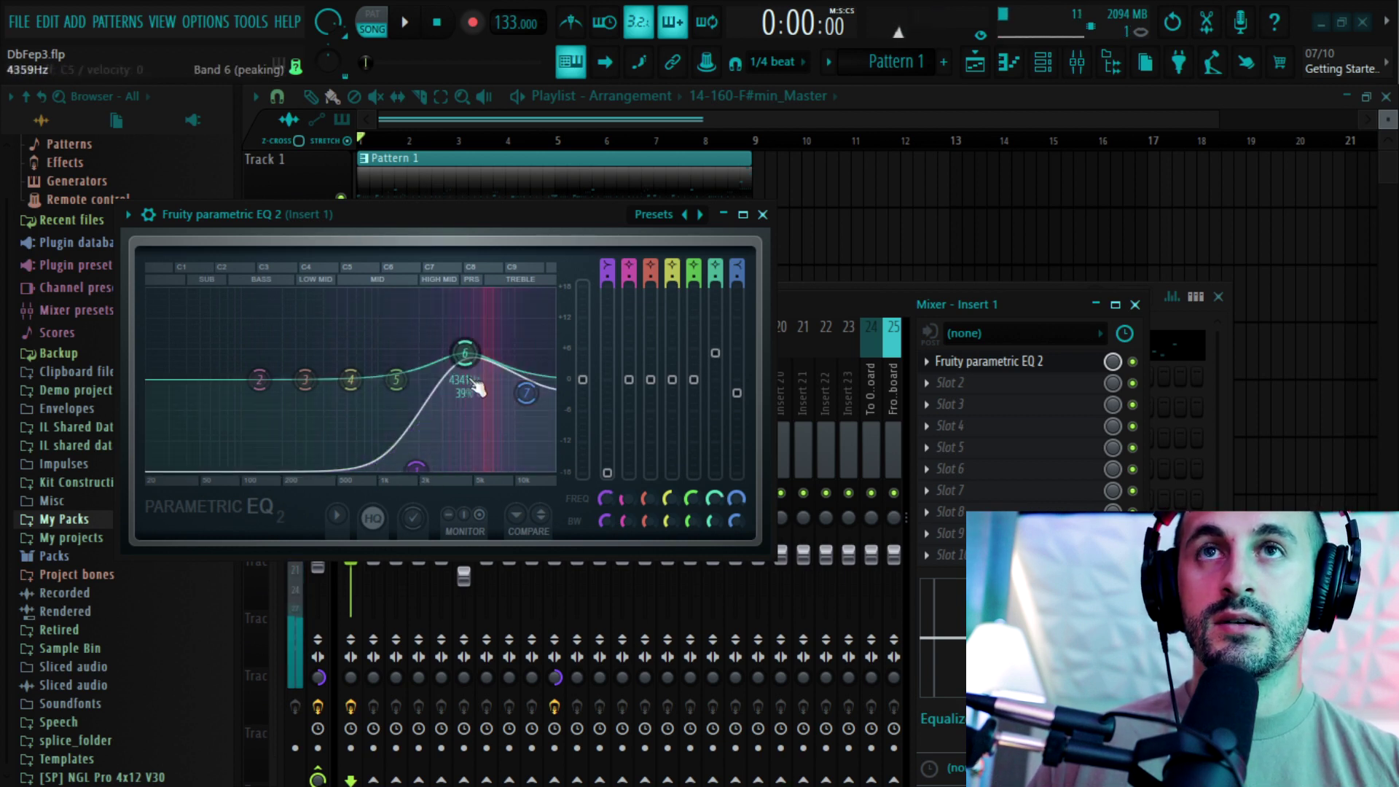
Narrow the band 6 boost, lift band 7 slightly above 0 dB, and move the band 1 low cut higher
scroll(716, 520, "down", 3)
scroll(464, 353, "down", 2)
left_click_drag(465, 352, 529, 365)
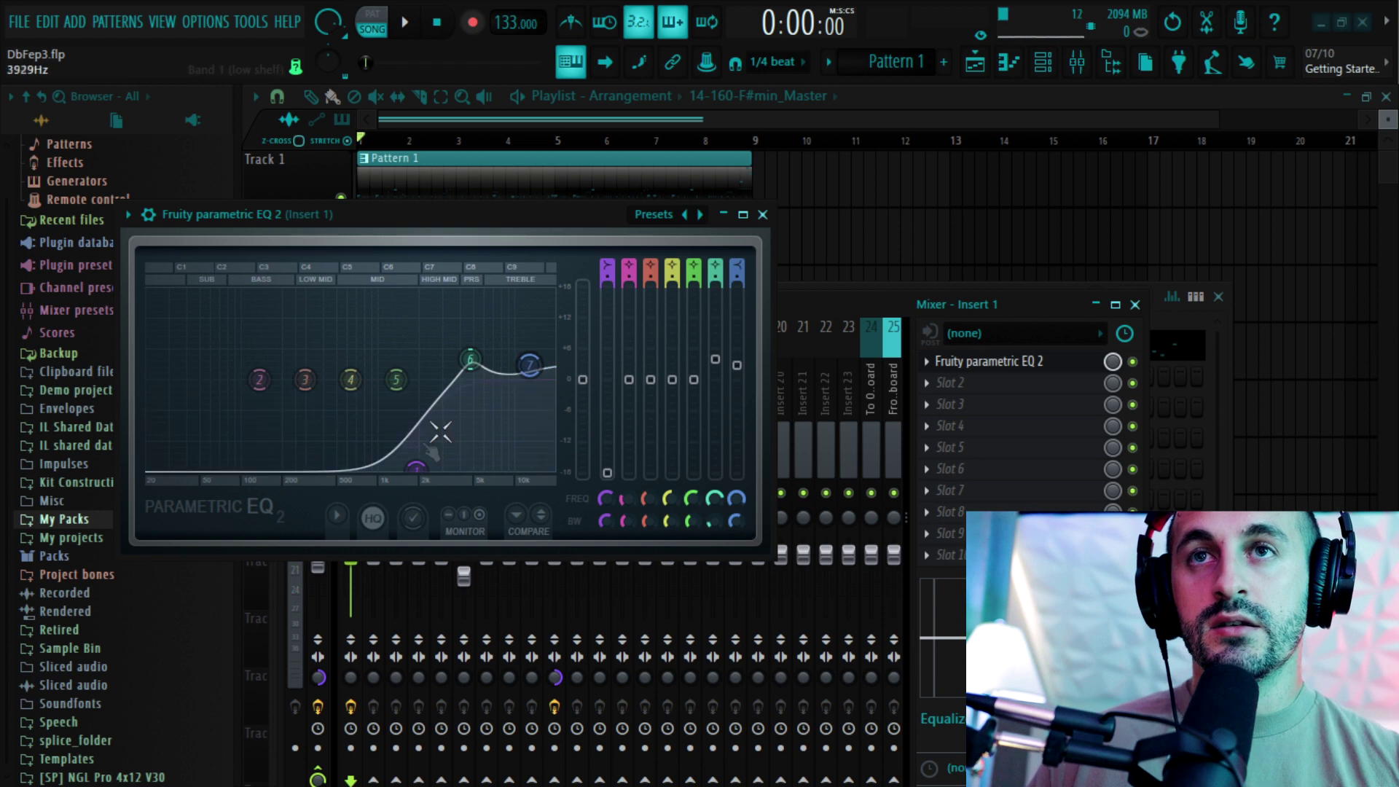
left_click_drag(416, 466, 440, 467)
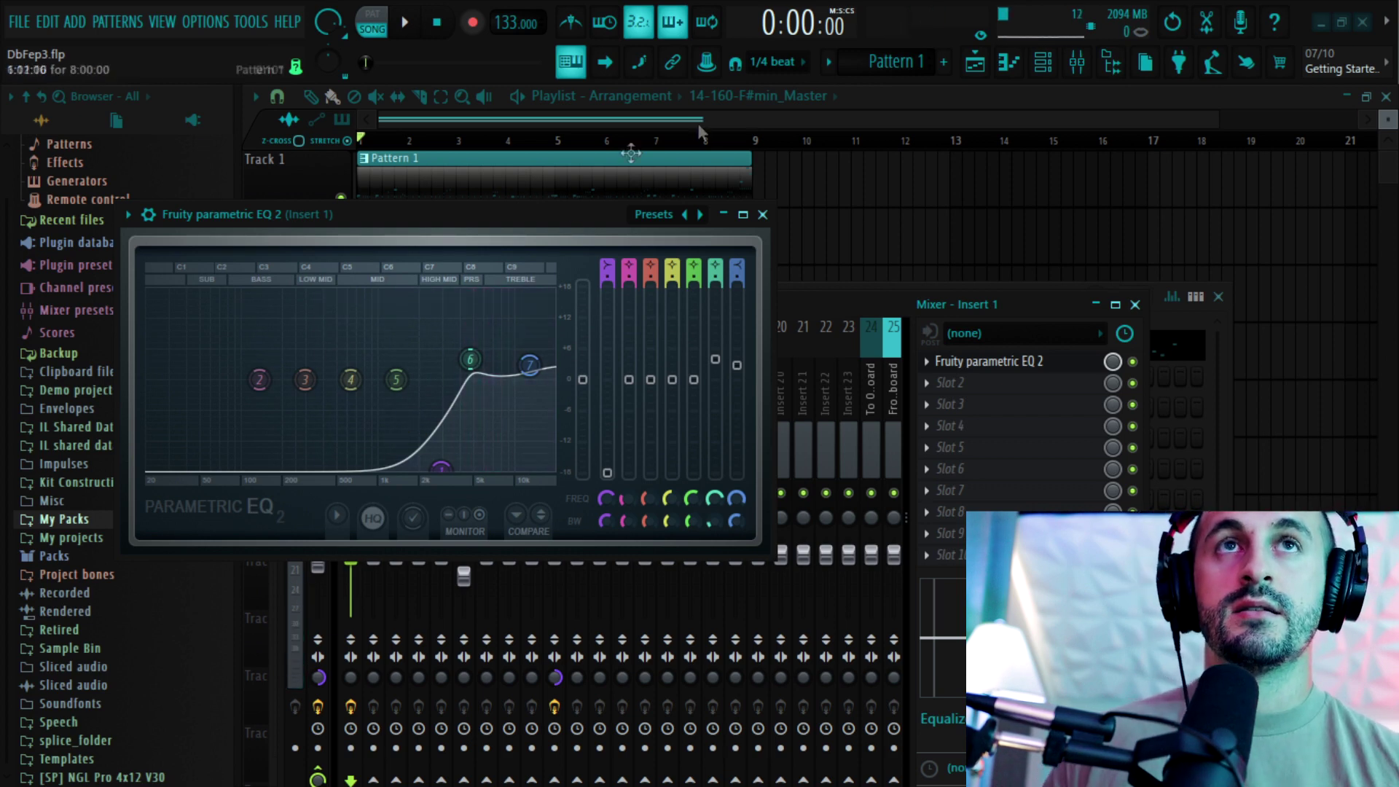
Play the song while boosting band 6 further and slightly higher, lowering band 7, and setting band 1 around 3.3 kHz
left_click_drag(559, 207, 569, 255)
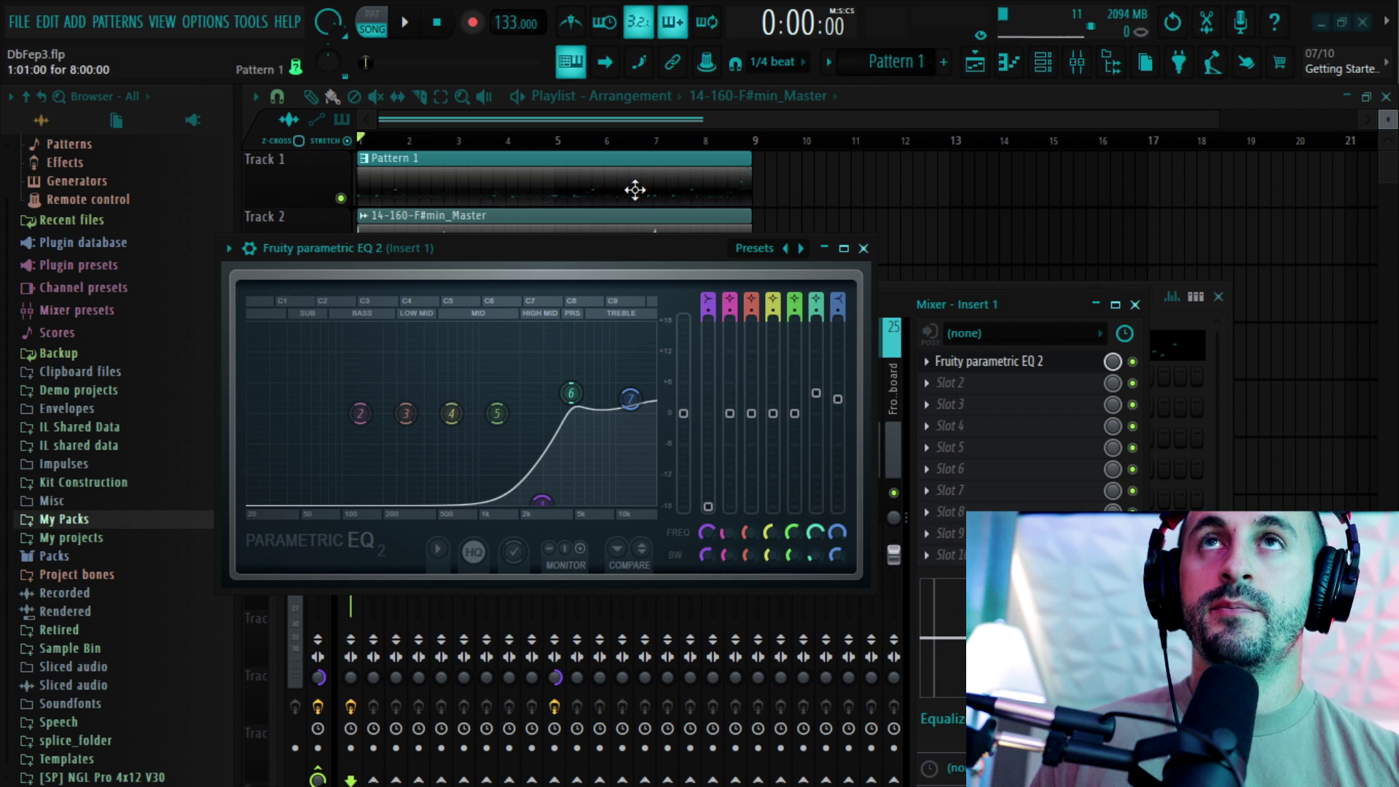
key("space")
left_click_drag(572, 394, 574, 369)
left_click_drag(557, 489, 561, 491)
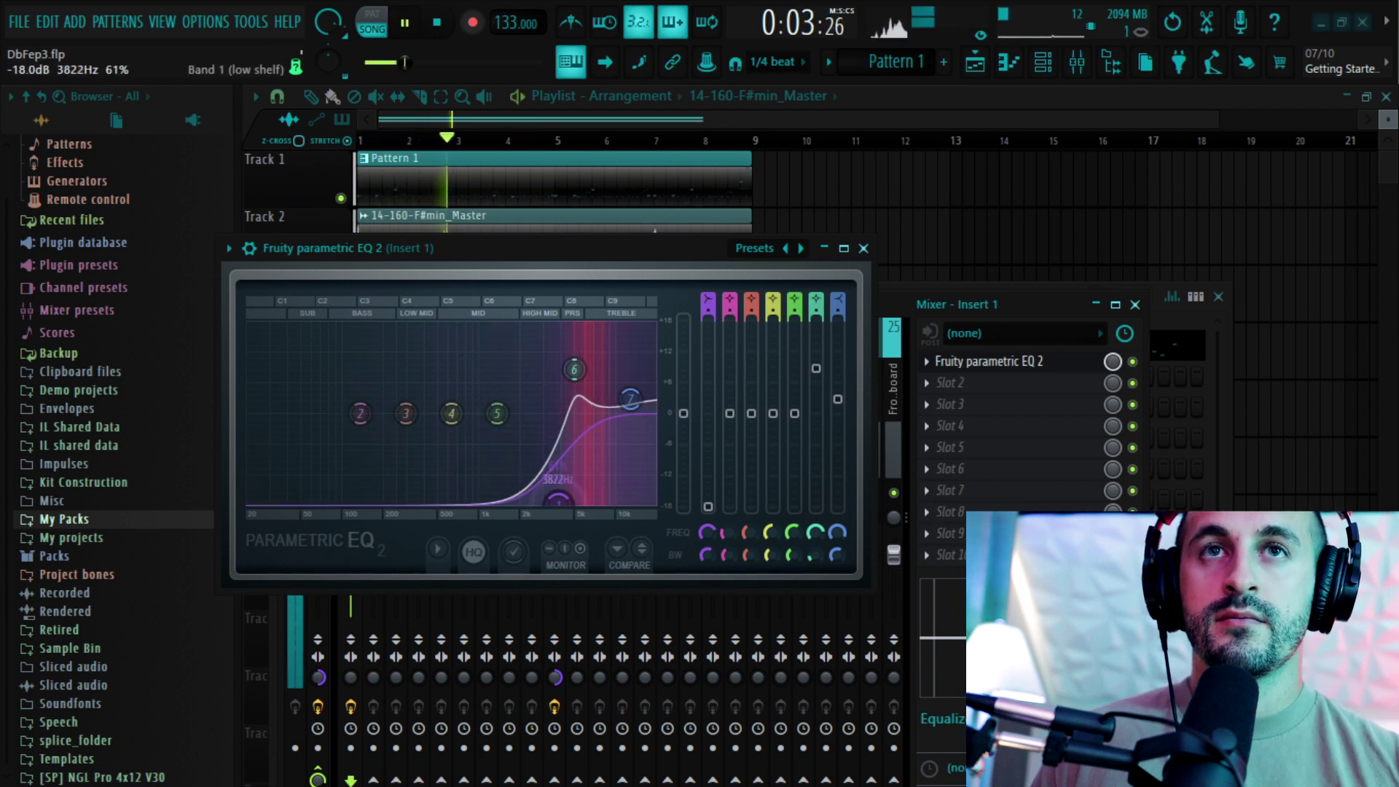
left_click_drag(630, 399, 638, 407)
left_click_drag(574, 369, 583, 357)
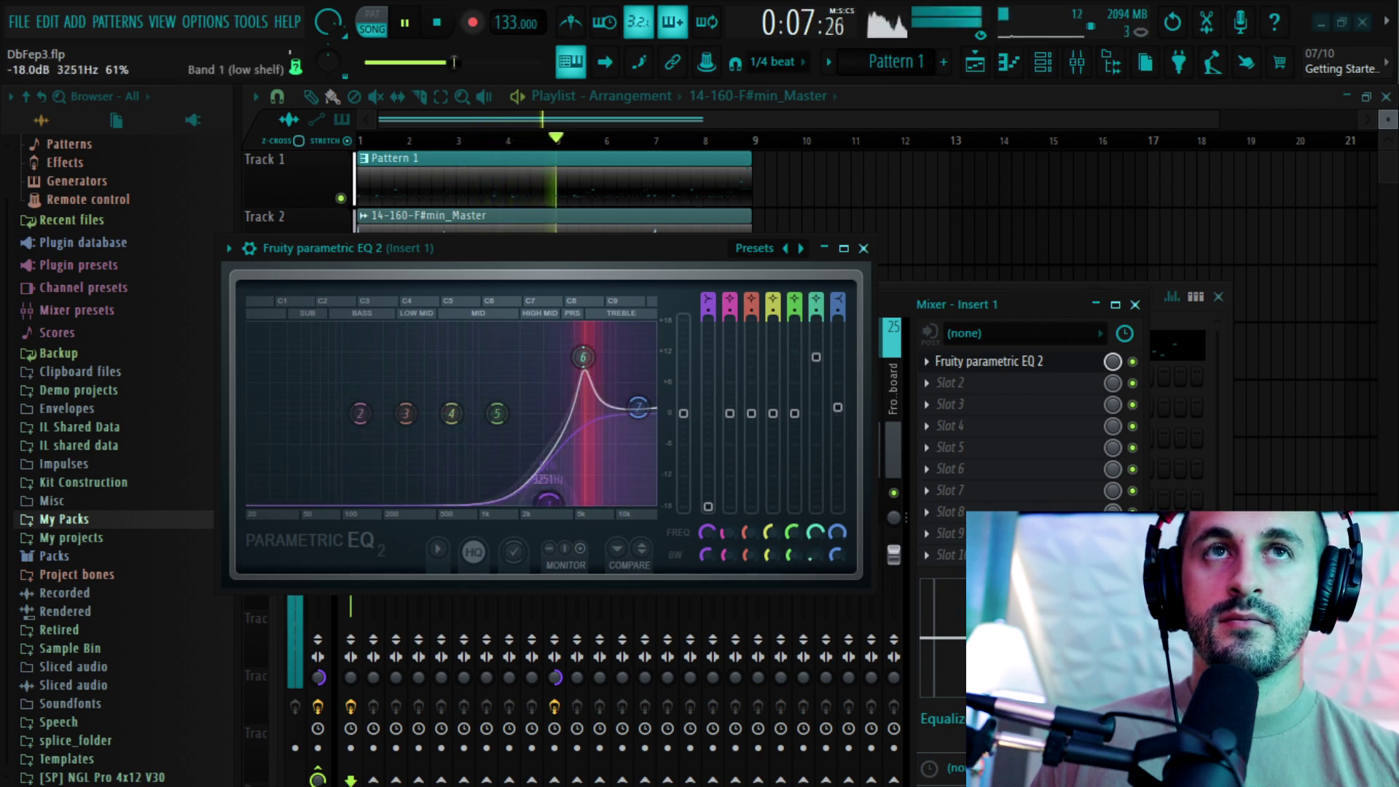
Turn band 1 into a steep high pass near 2.5 kHz and move band 5 beside it with a narrower bandwidth
left_click_drag(560, 501, 535, 413)
scroll(536, 416, "up", 4)
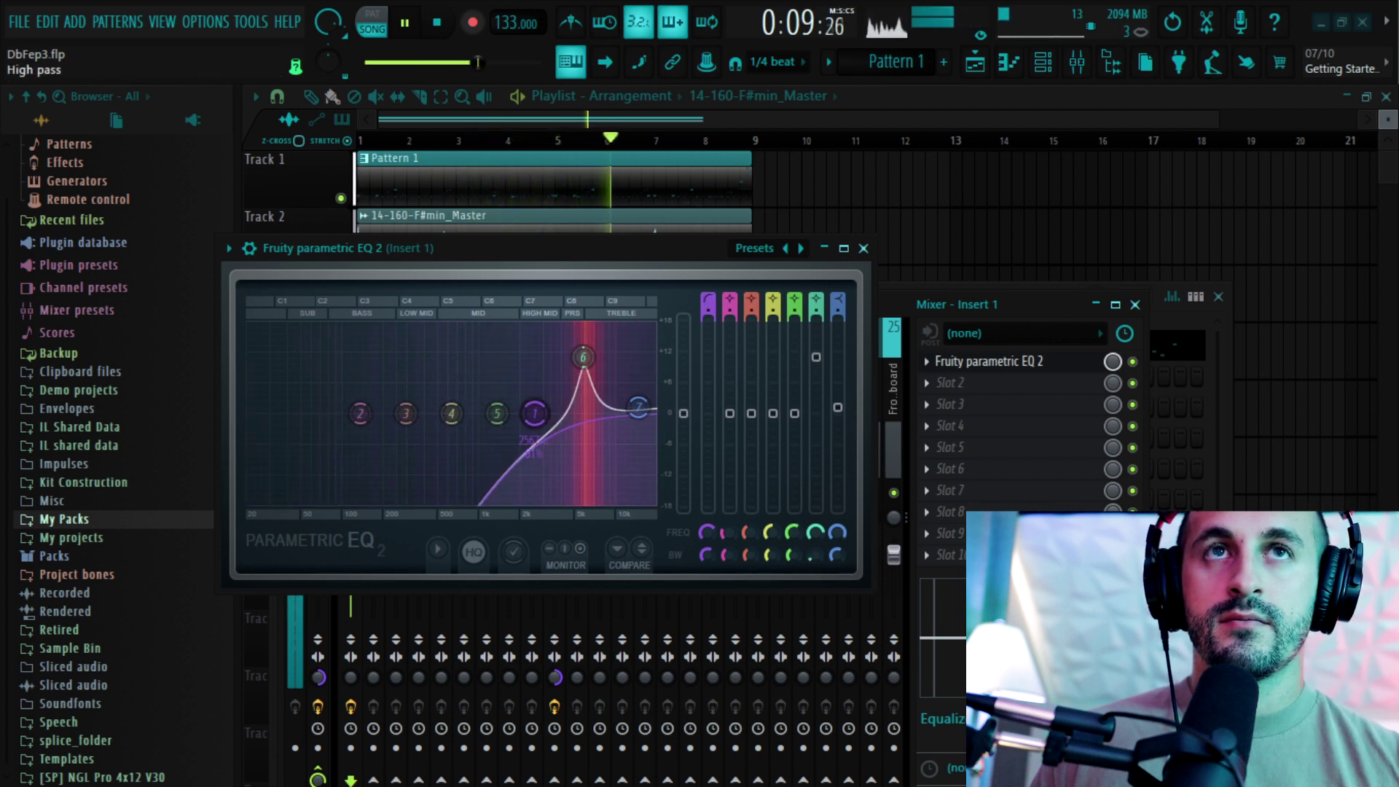
left_click_drag(497, 413, 524, 409)
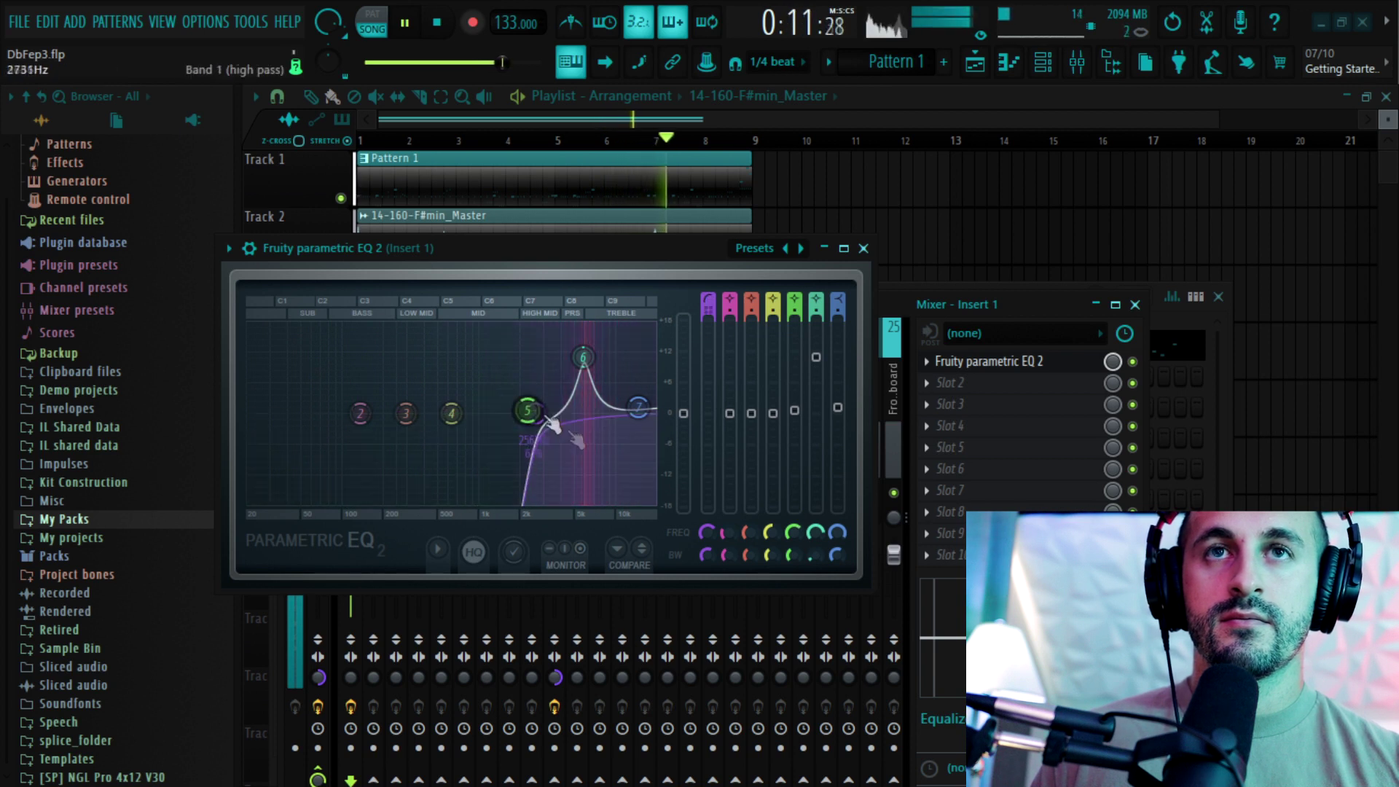
scroll(798, 555, "down", 3)
Set narrow EQ peaks with band 6 around 8 kHz and band 5 around 5.6 kHz, and close the EQ
left_click_drag(583, 357, 606, 374)
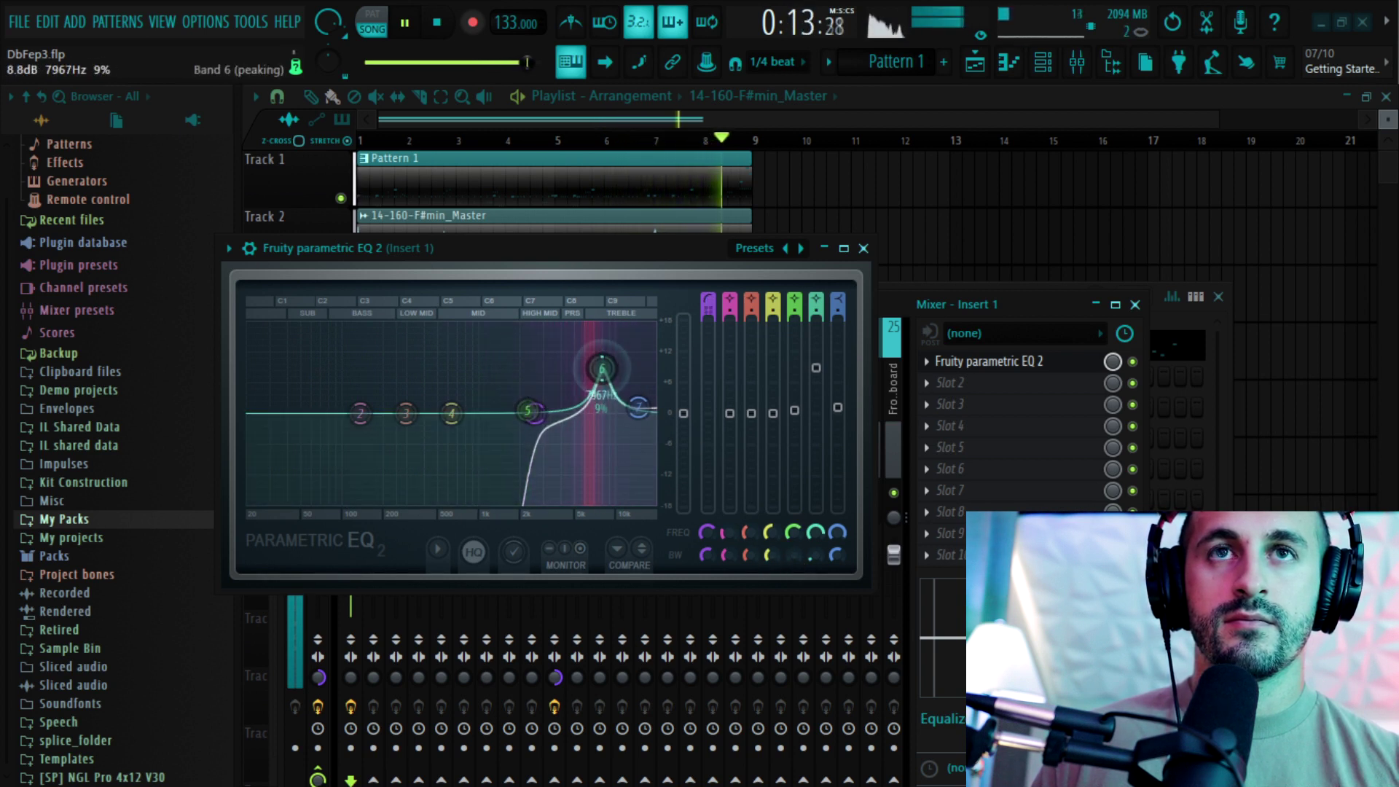
left_click_drag(528, 410, 604, 370)
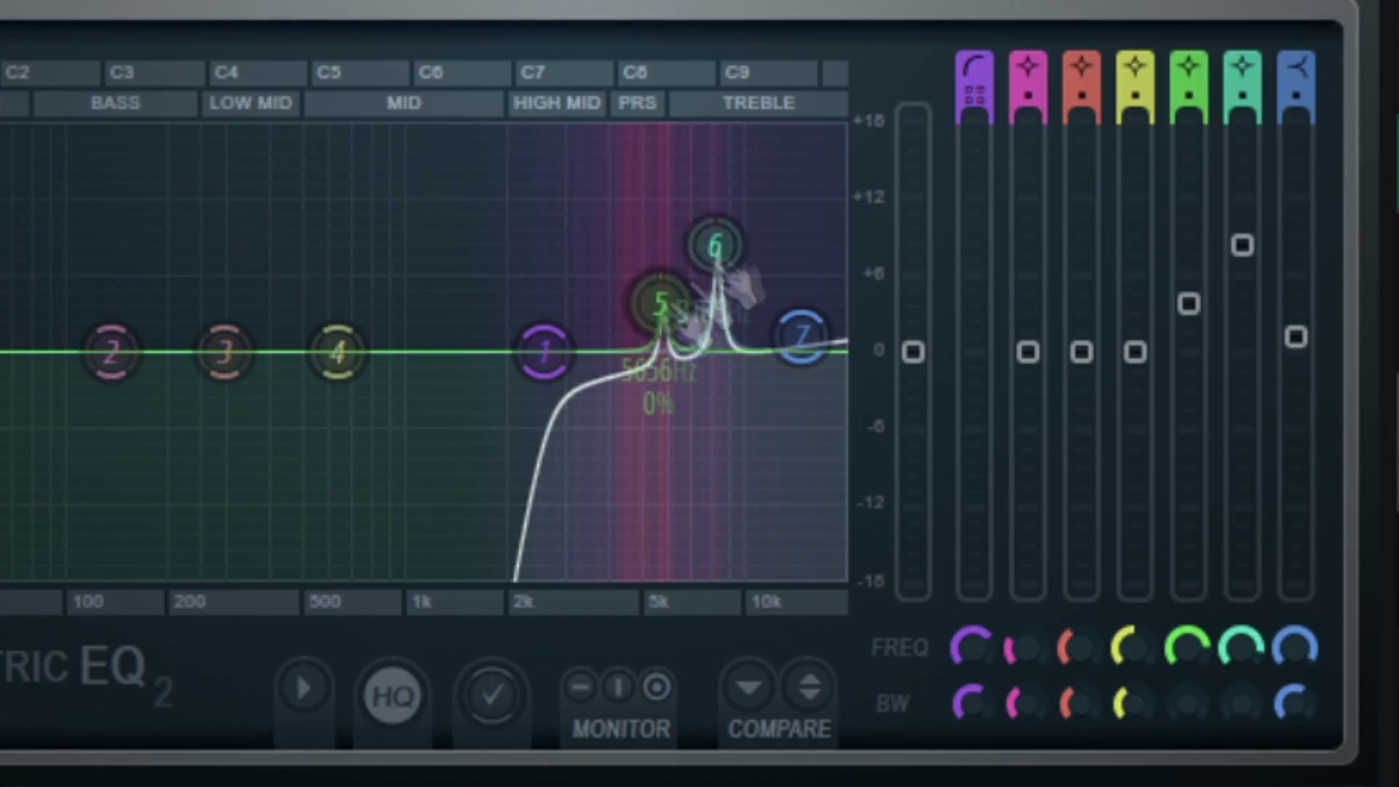
left_click_drag(714, 245, 720, 259)
left_click_drag(660, 302, 656, 315)
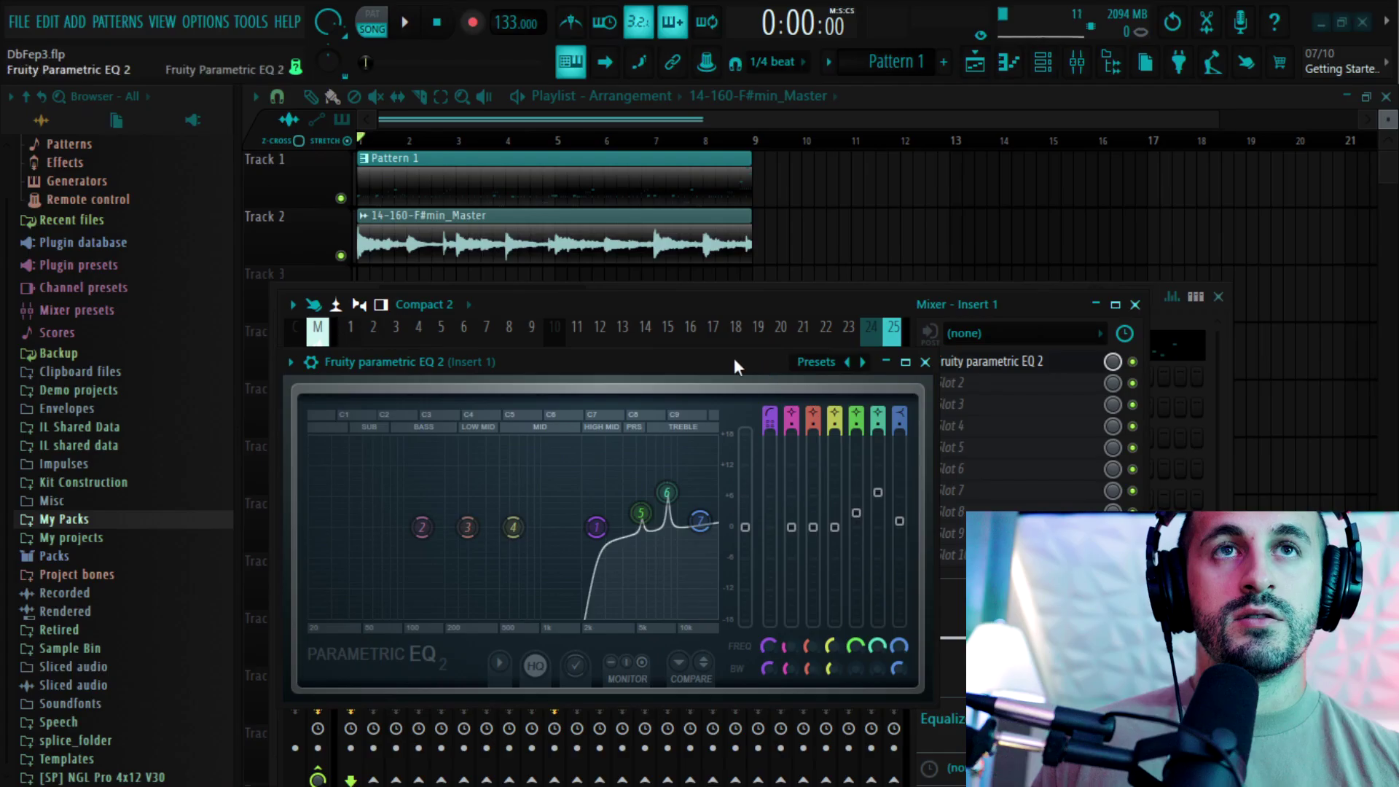
left_click_drag(733, 357, 657, 217)
left_click(845, 220)
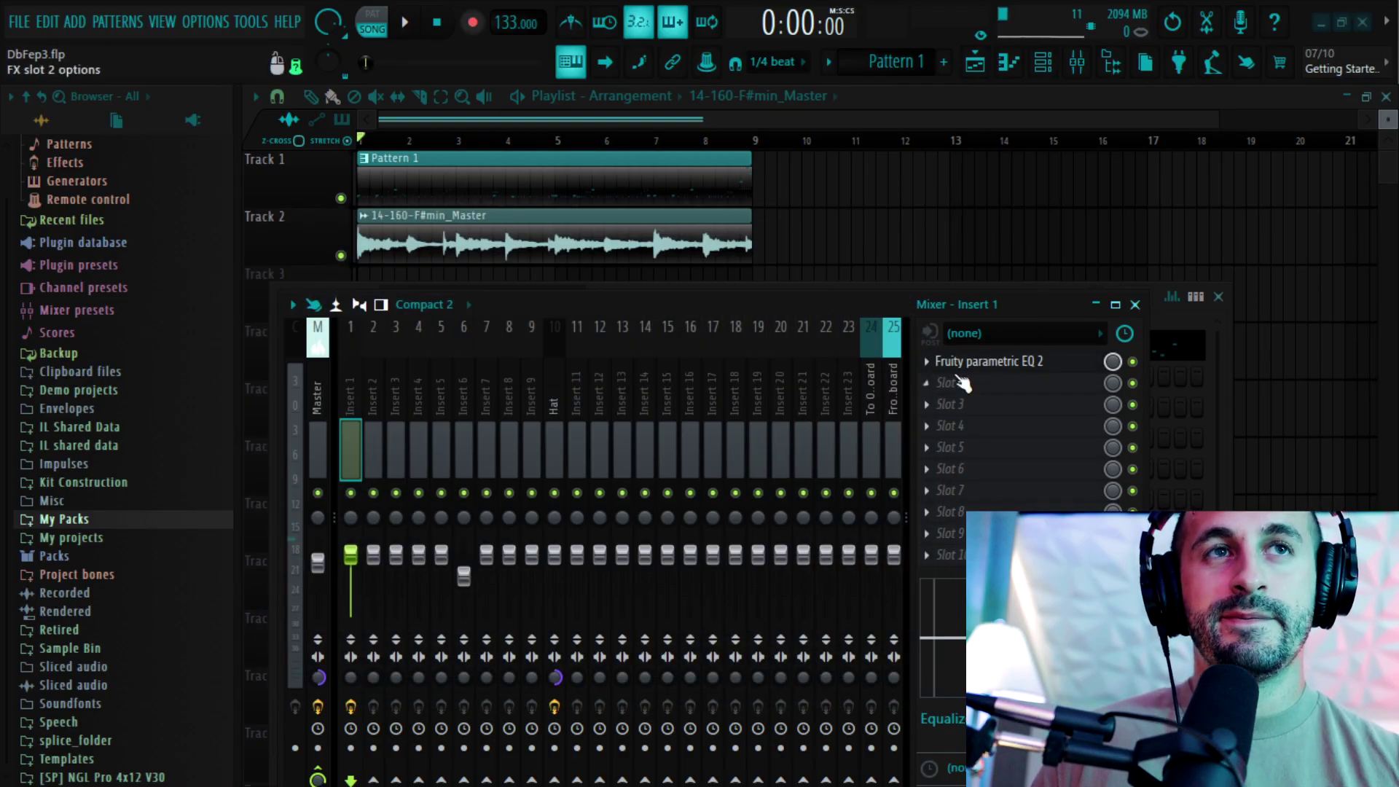
Add the Decimort 2 bit crusher to Slot 2 of mixer Insert 1
left_click(959, 382)
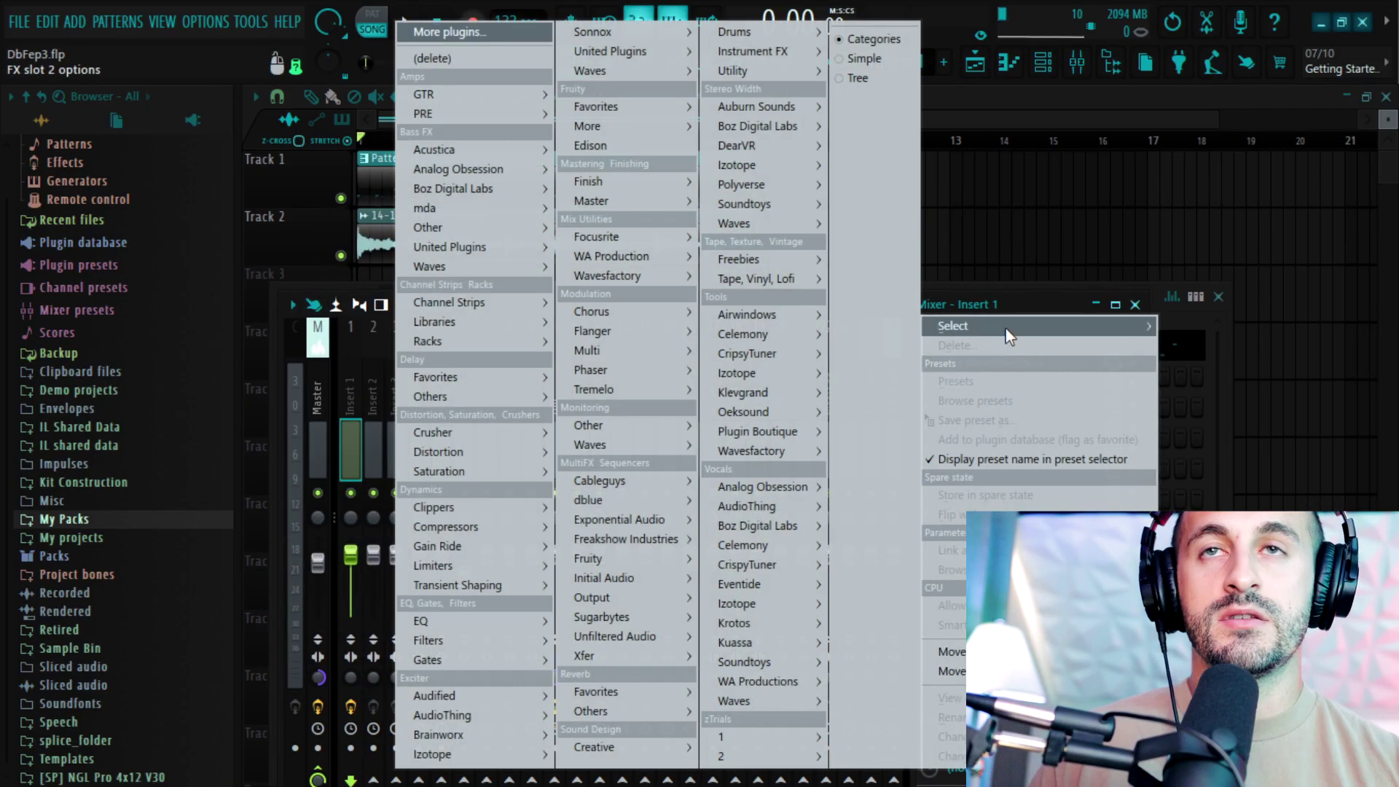
mouse_move(514, 438)
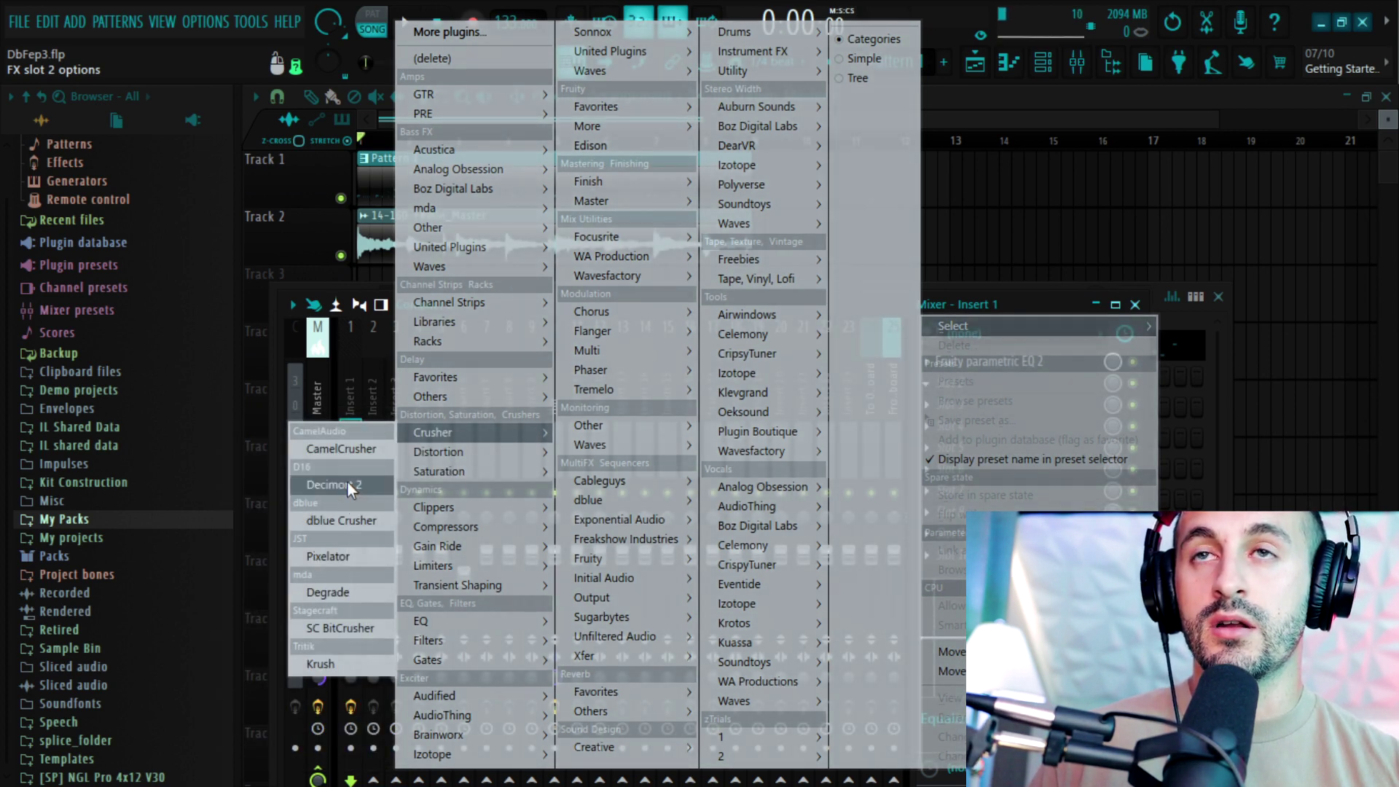
left_click(347, 482)
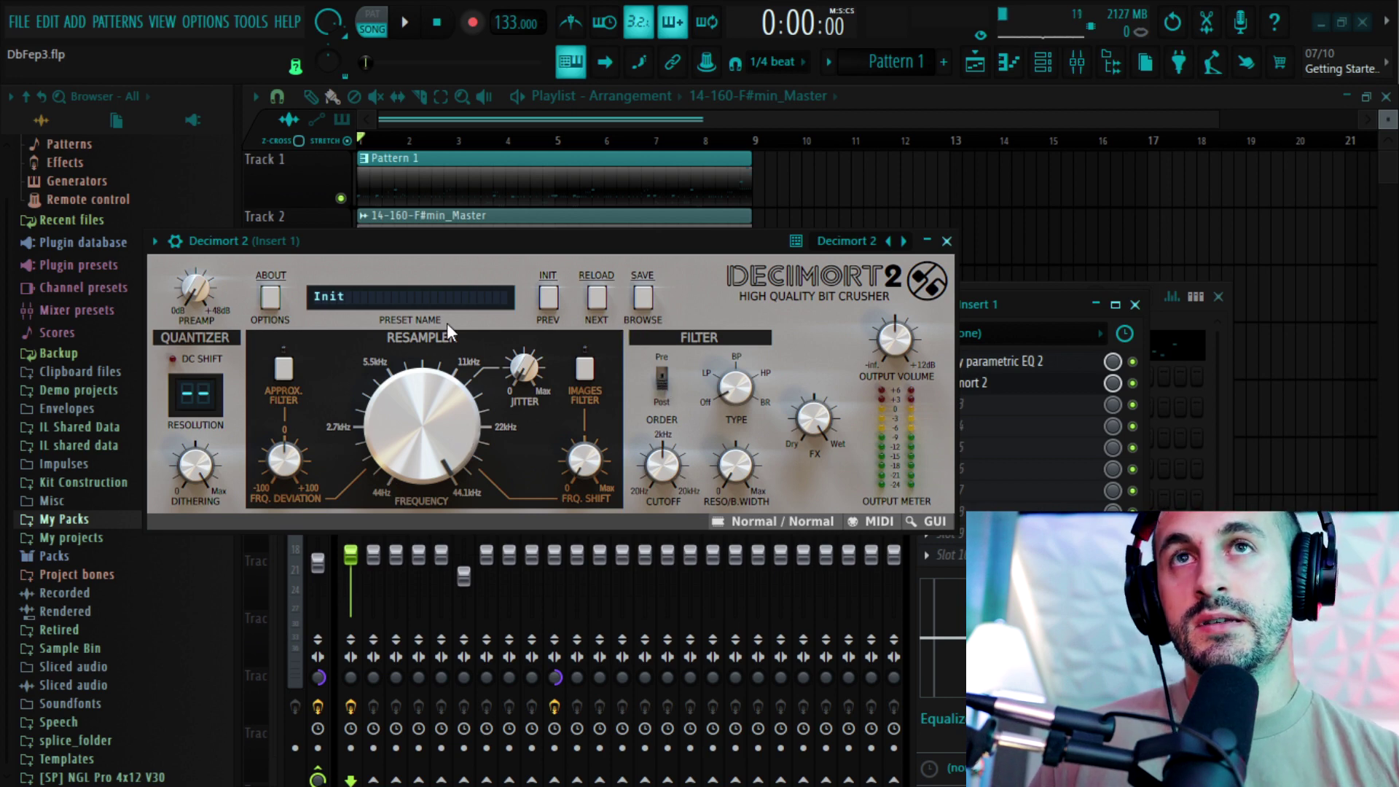
Filter the Decimort 2 presets to vintage samplers and load the SP-1200 (12bit) preset
left_click(368, 294)
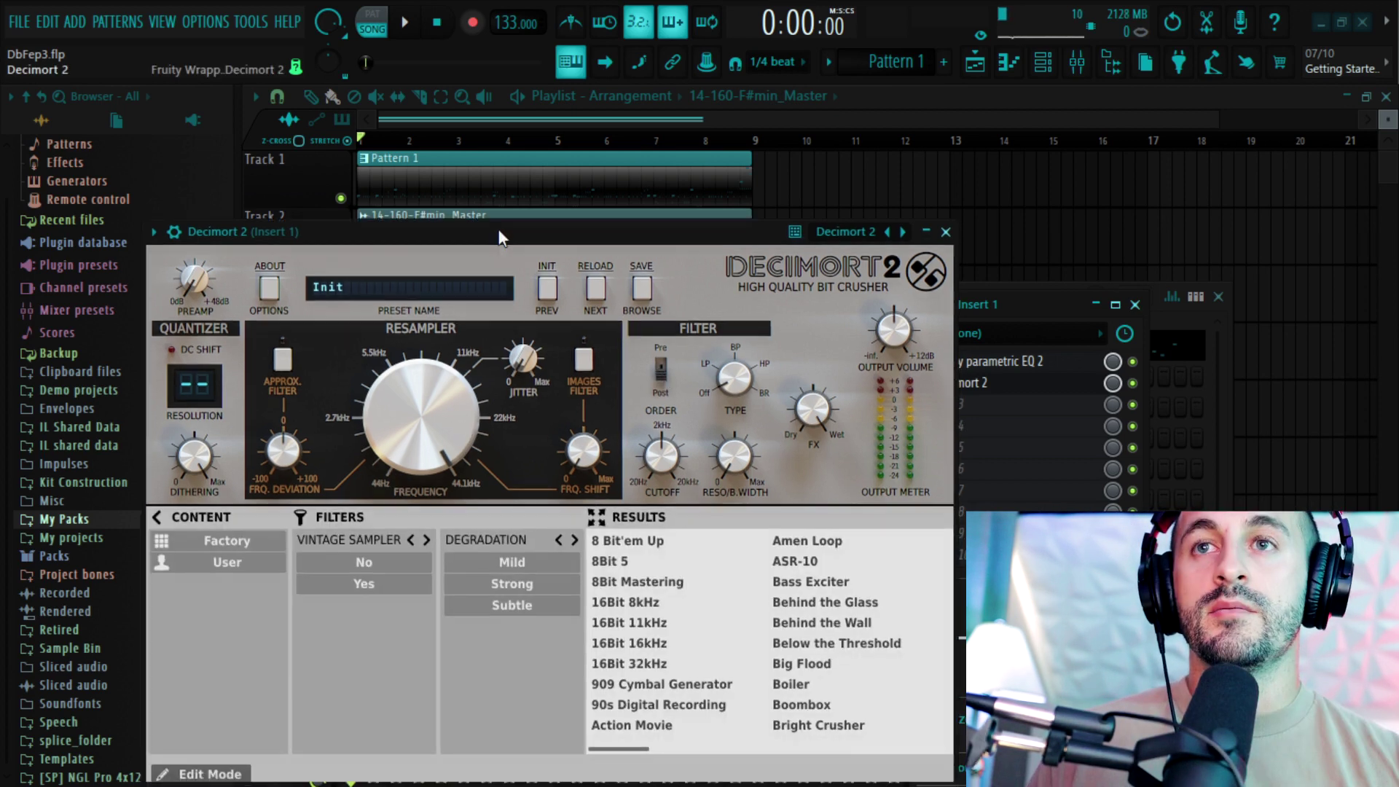
left_click(364, 468)
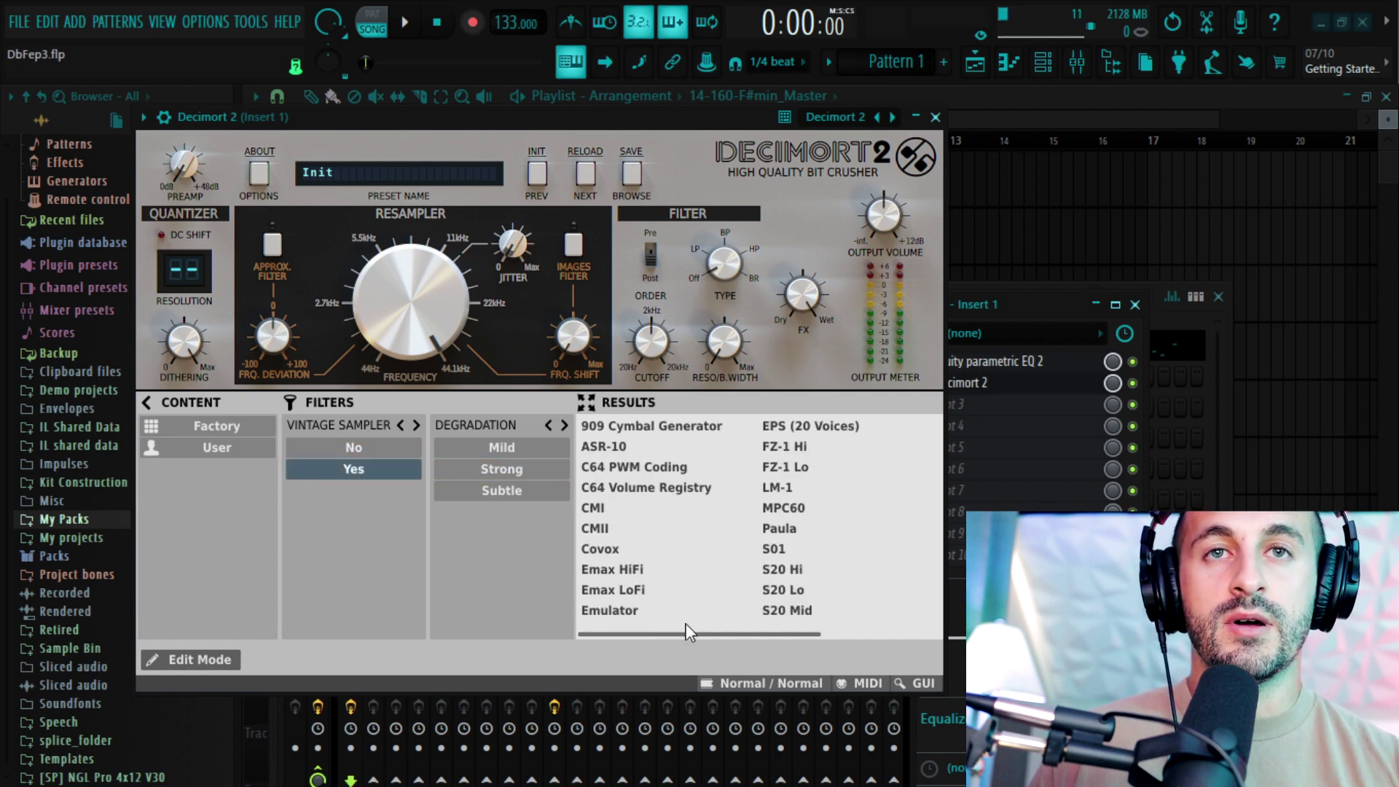
left_click_drag(682, 631, 838, 635)
left_click(810, 453)
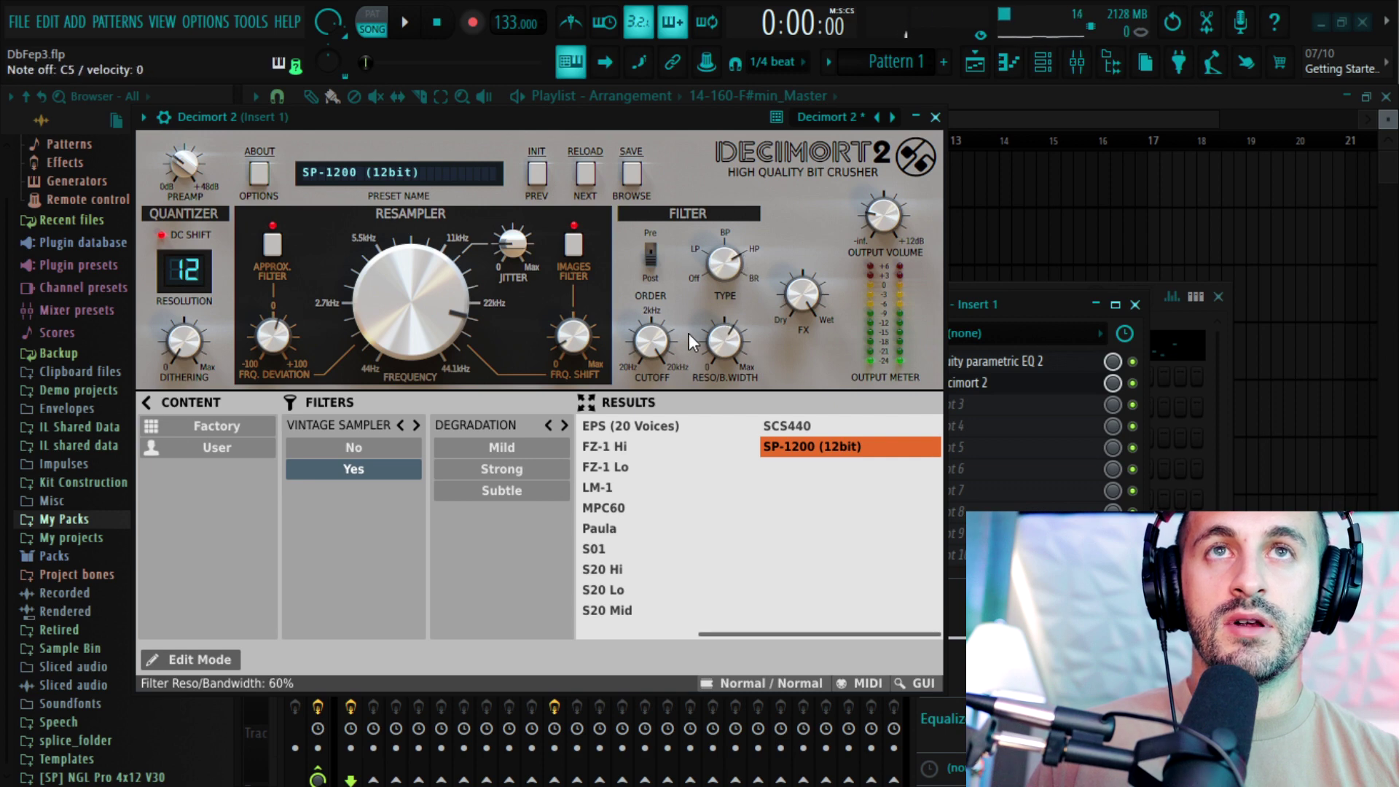
Set Decimort 2's resampler frequency between 11 kHz and 22 kHz while auditioning the sound
left_click_drag(656, 350, 659, 366)
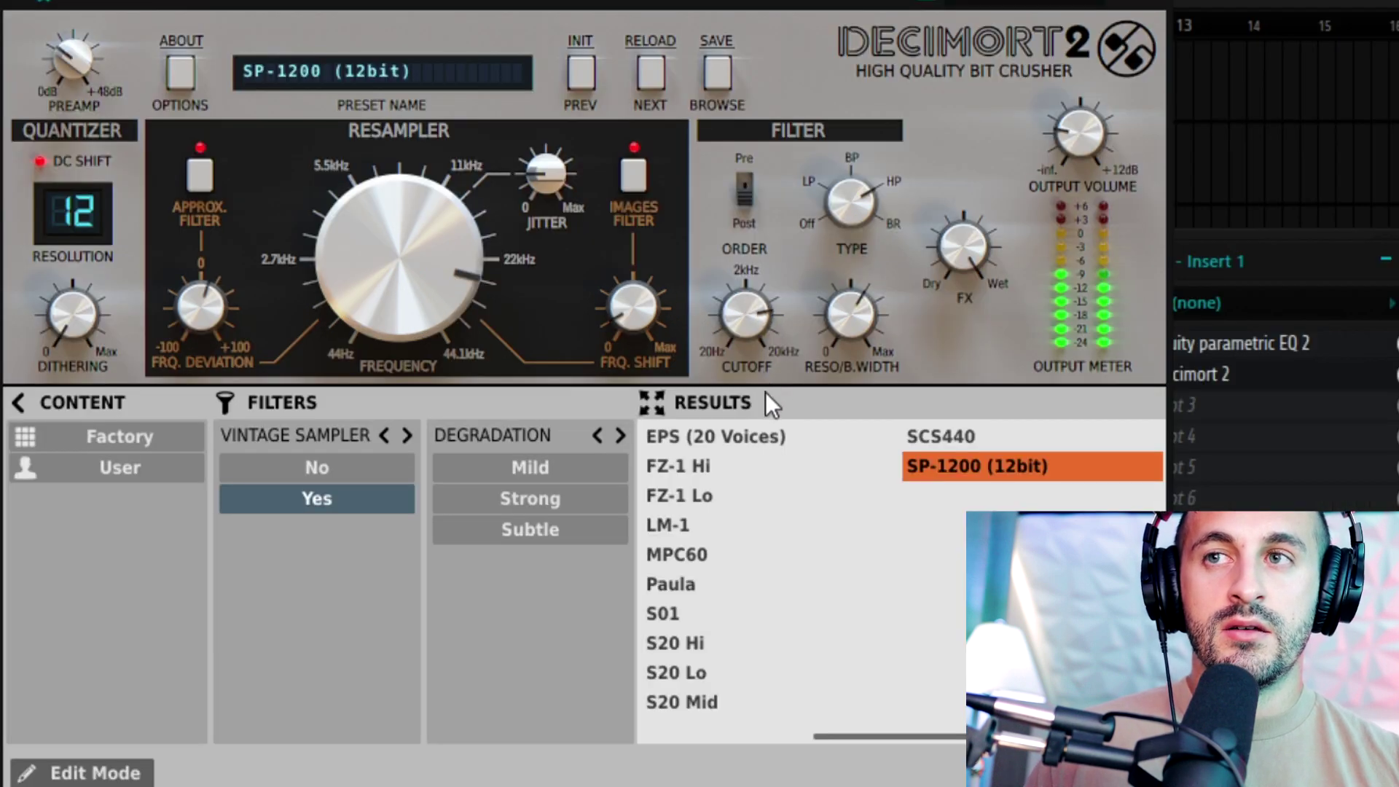
mouse_move(765, 392)
left_mouse_down()
mouse_move(765, 408)
mouse_move(762, 396)
left_mouse_up()
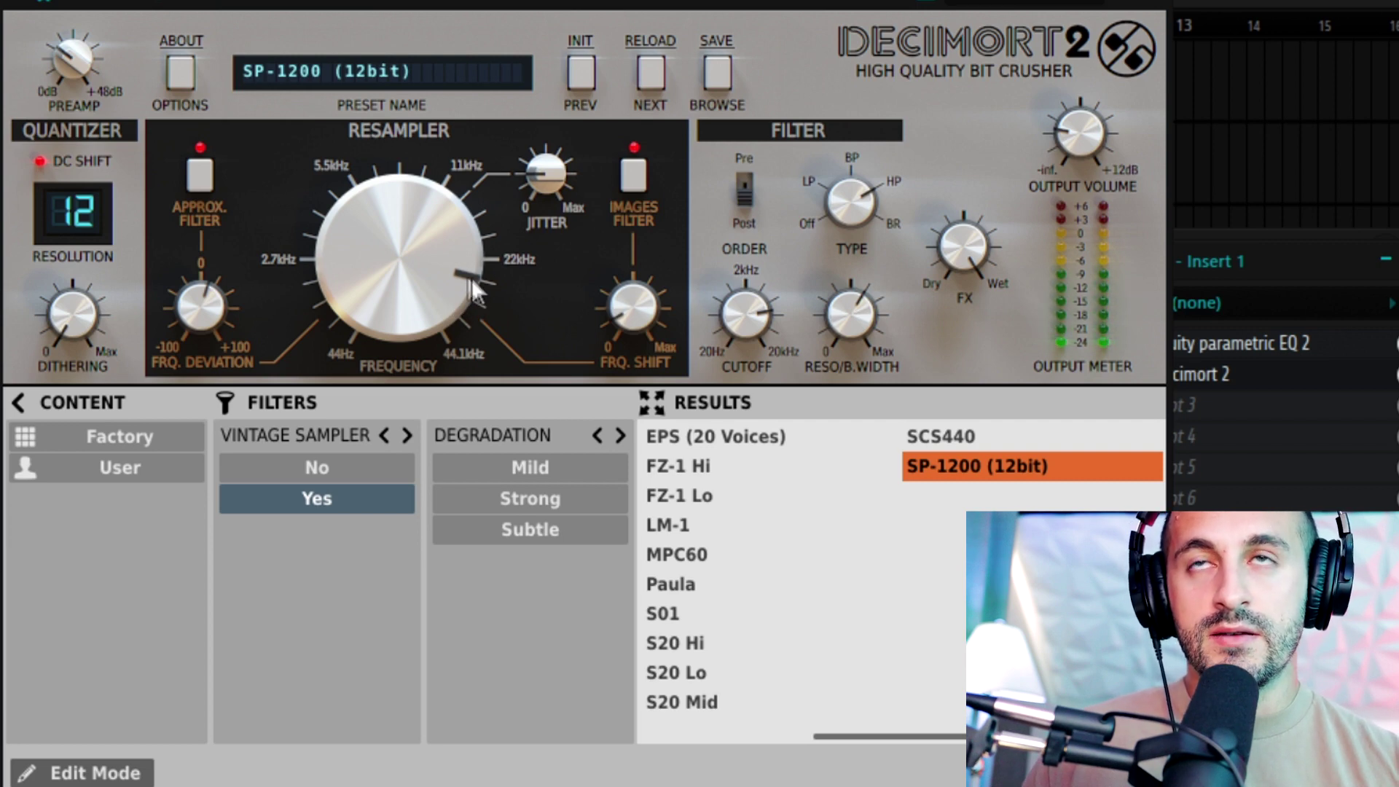
left_click_drag(462, 284, 465, 325)
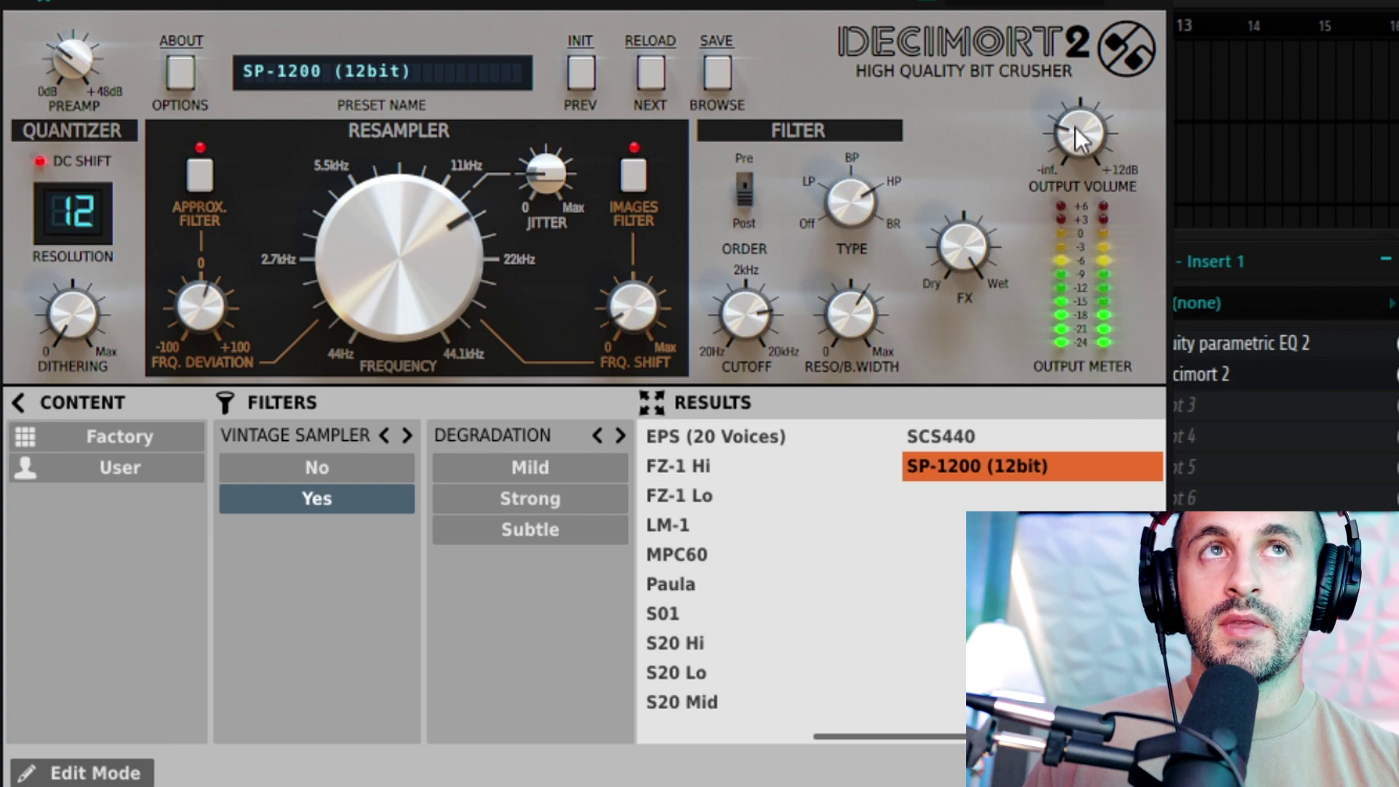
Add Fruity soft clipper to Slot 3 of mixer Insert 1
left_click(972, 405)
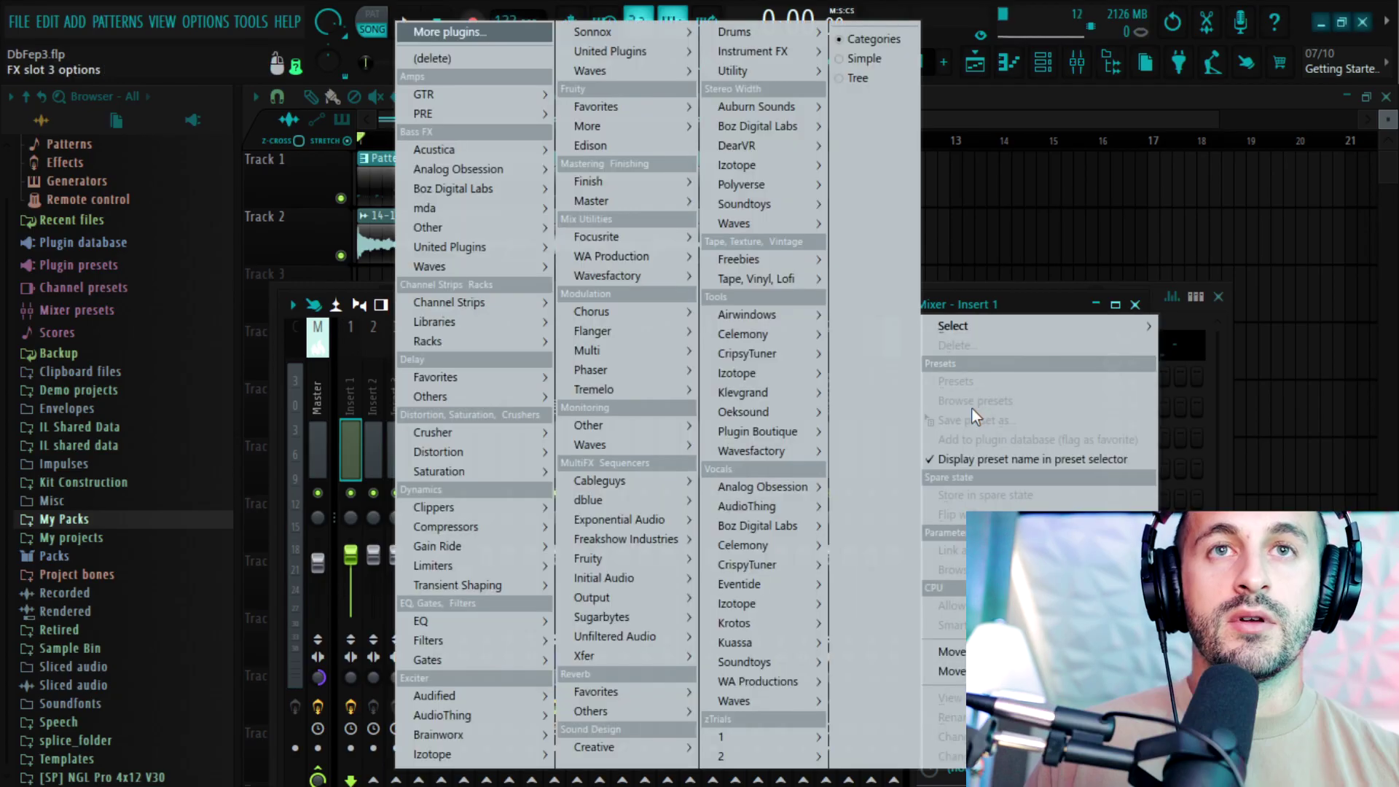
mouse_move(475, 532)
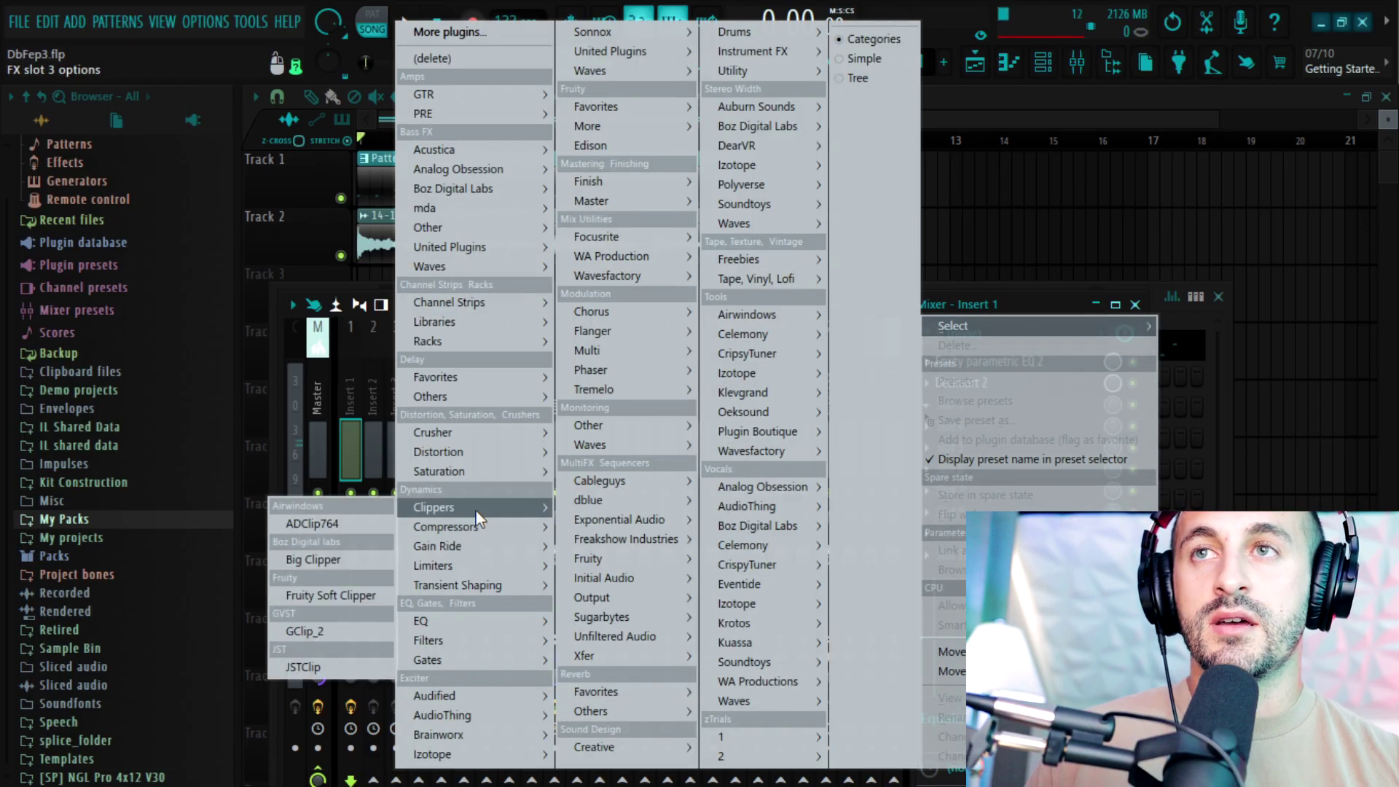
left_click(335, 589)
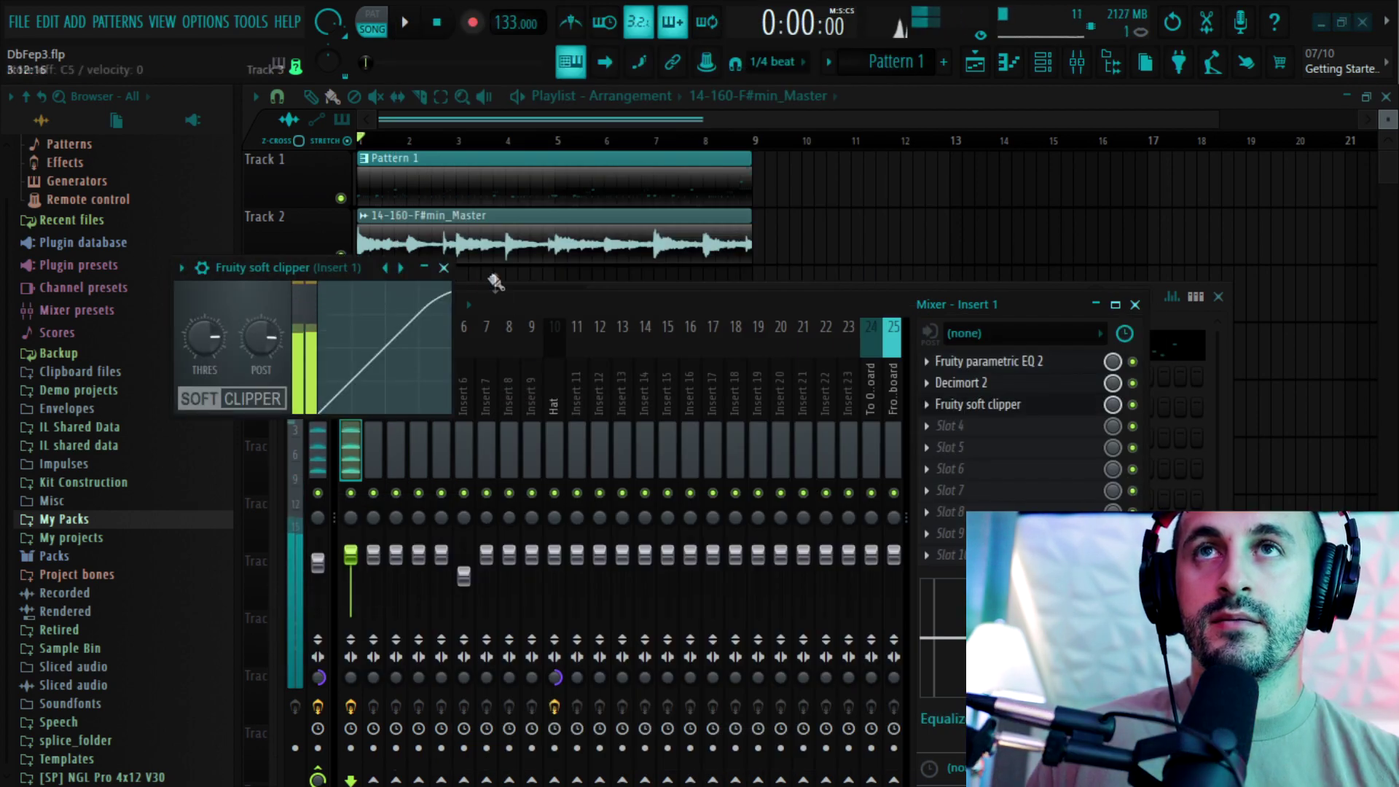
Open the 22 sample channel and trim it to its second, louder hit by raising the sample start and shortening the length
left_click(1043, 62)
right_click(465, 364)
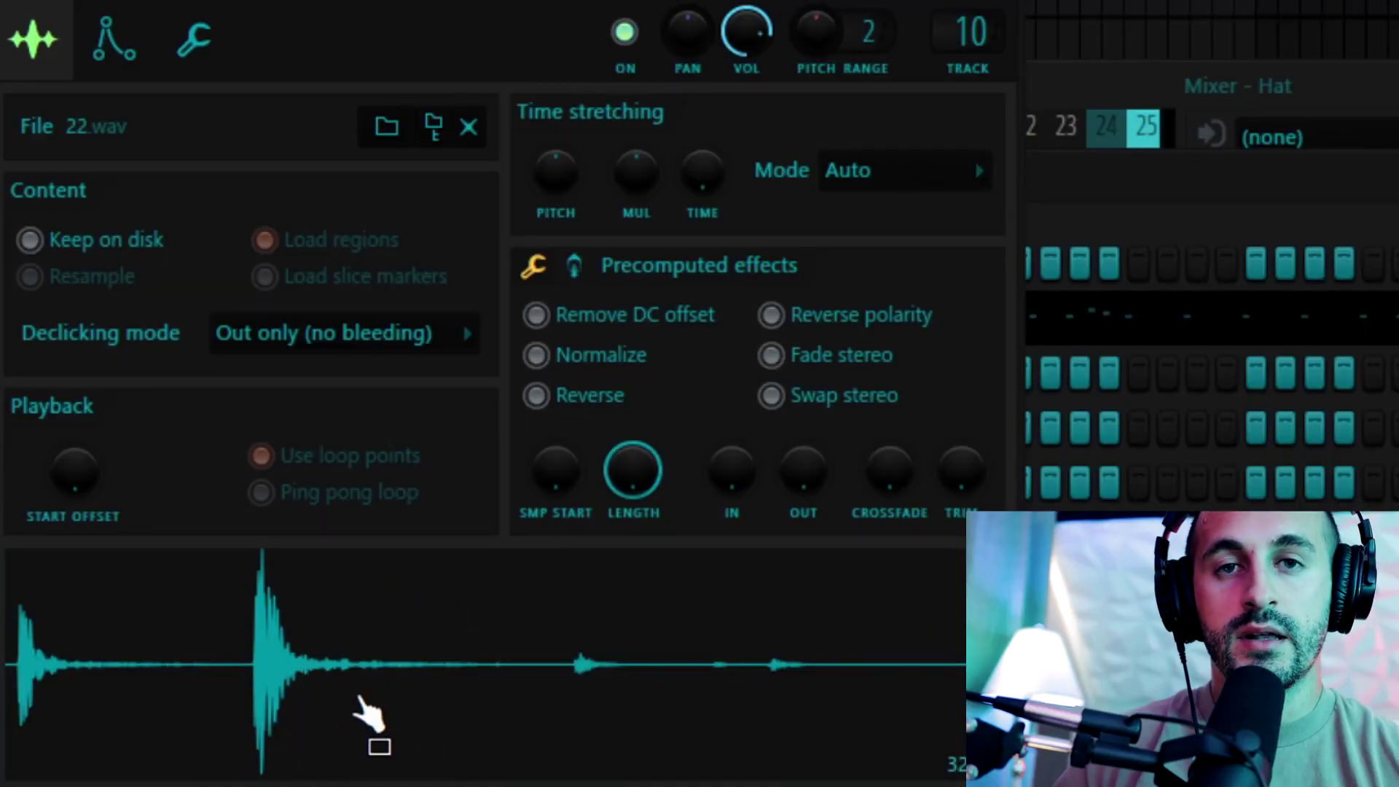
left_click_drag(587, 483, 587, 449)
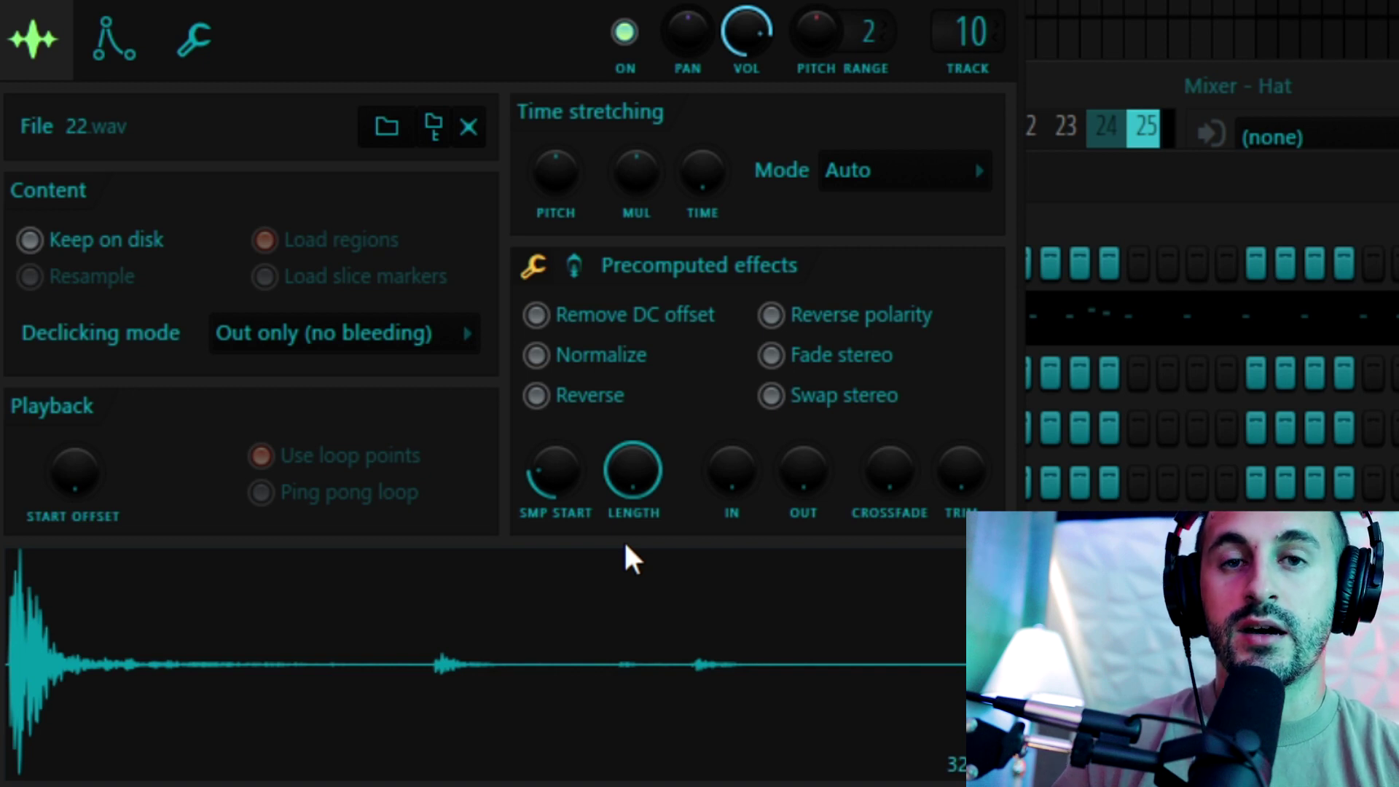
left_click_drag(641, 481, 641, 513)
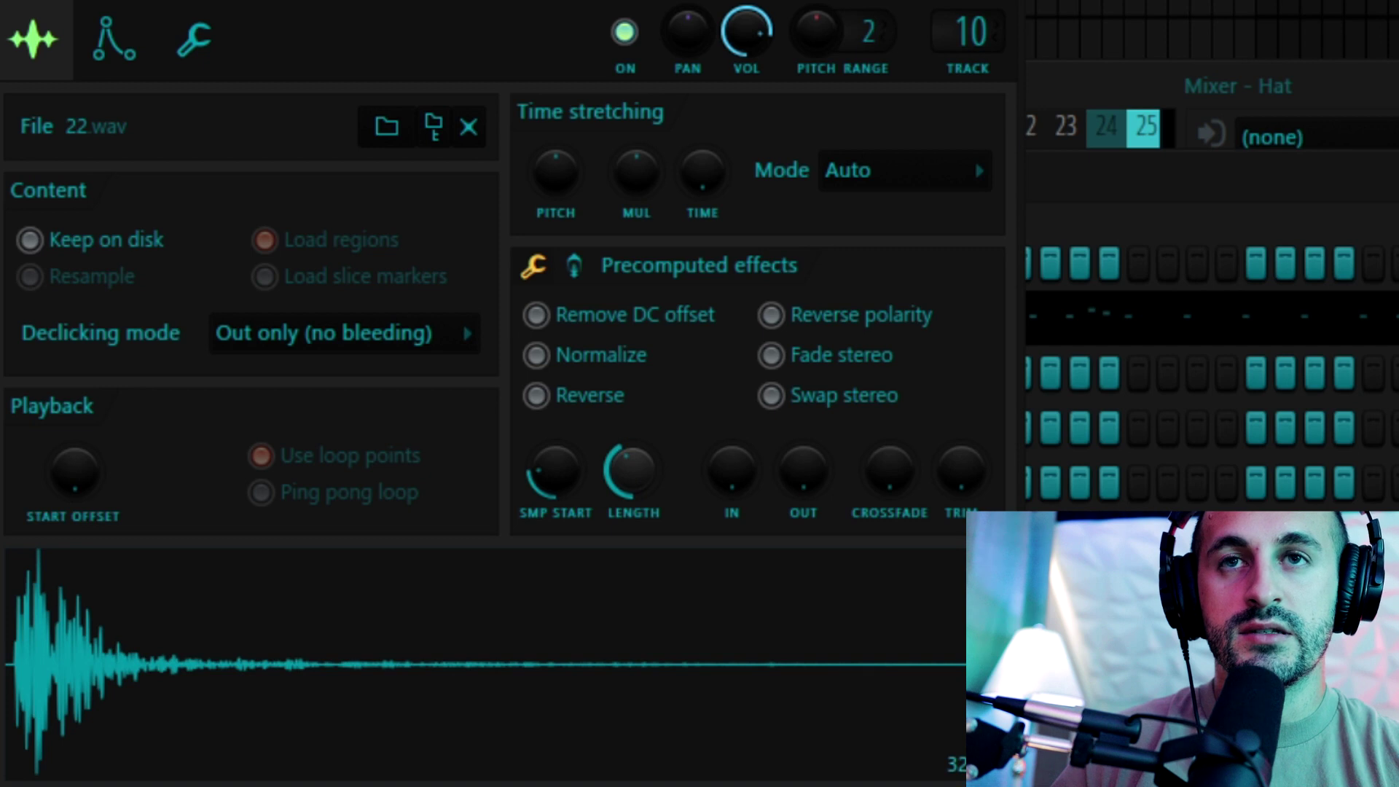
left_click_drag(578, 475, 578, 468)
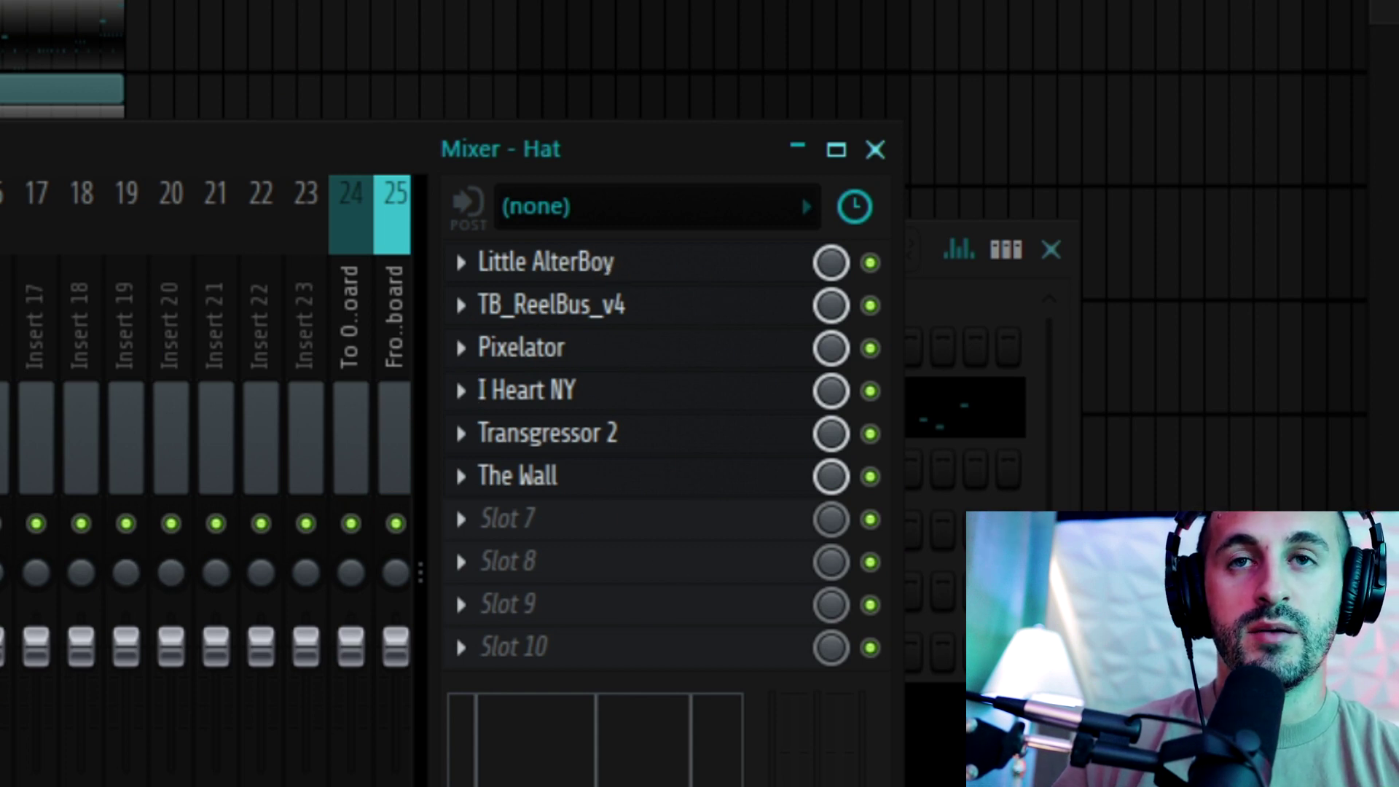
Review the Hat track's effect settings, including Little AlterBoy, TB_ReelBus_v4, Pixelator, I Heart NY and The Wall, closing each one
left_click(543, 263)
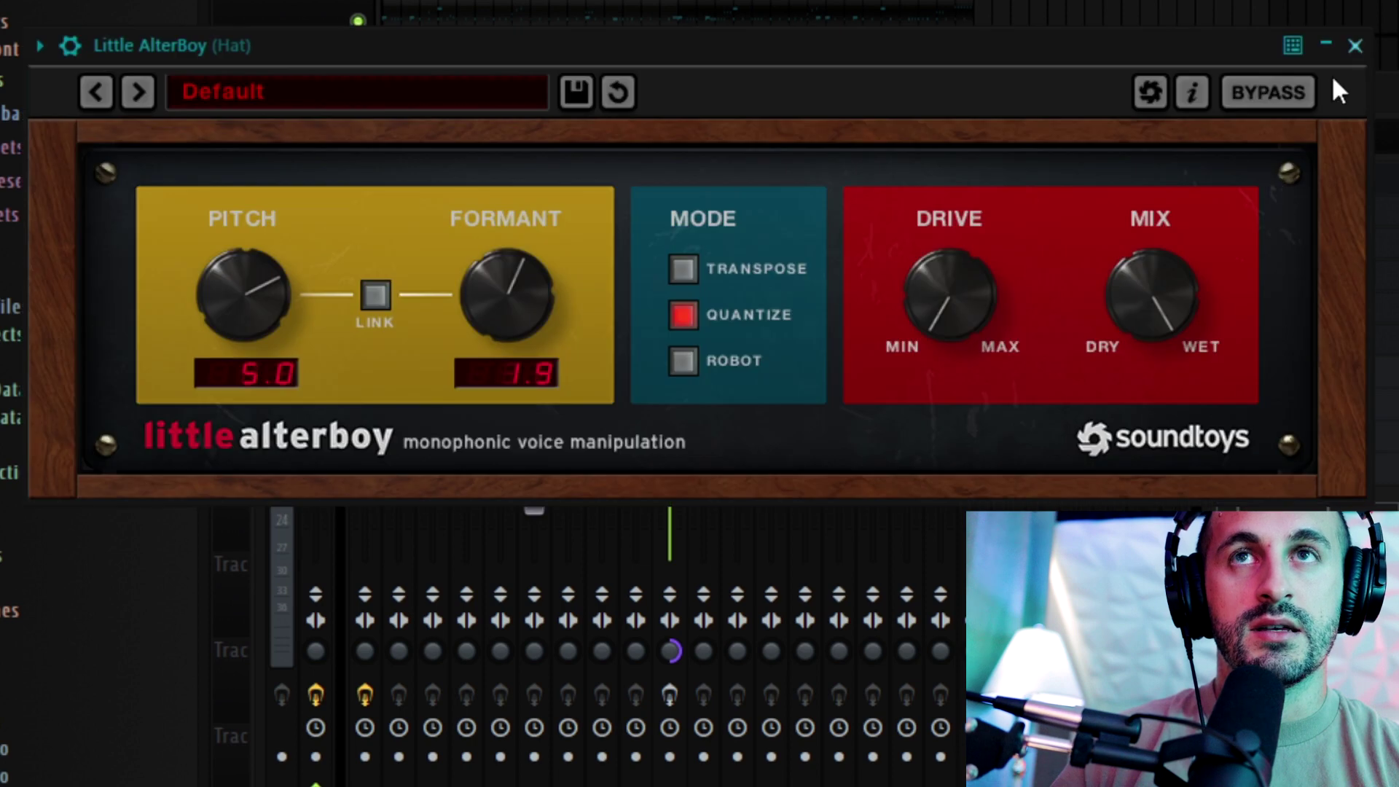
left_click(1355, 45)
left_click(1296, 212)
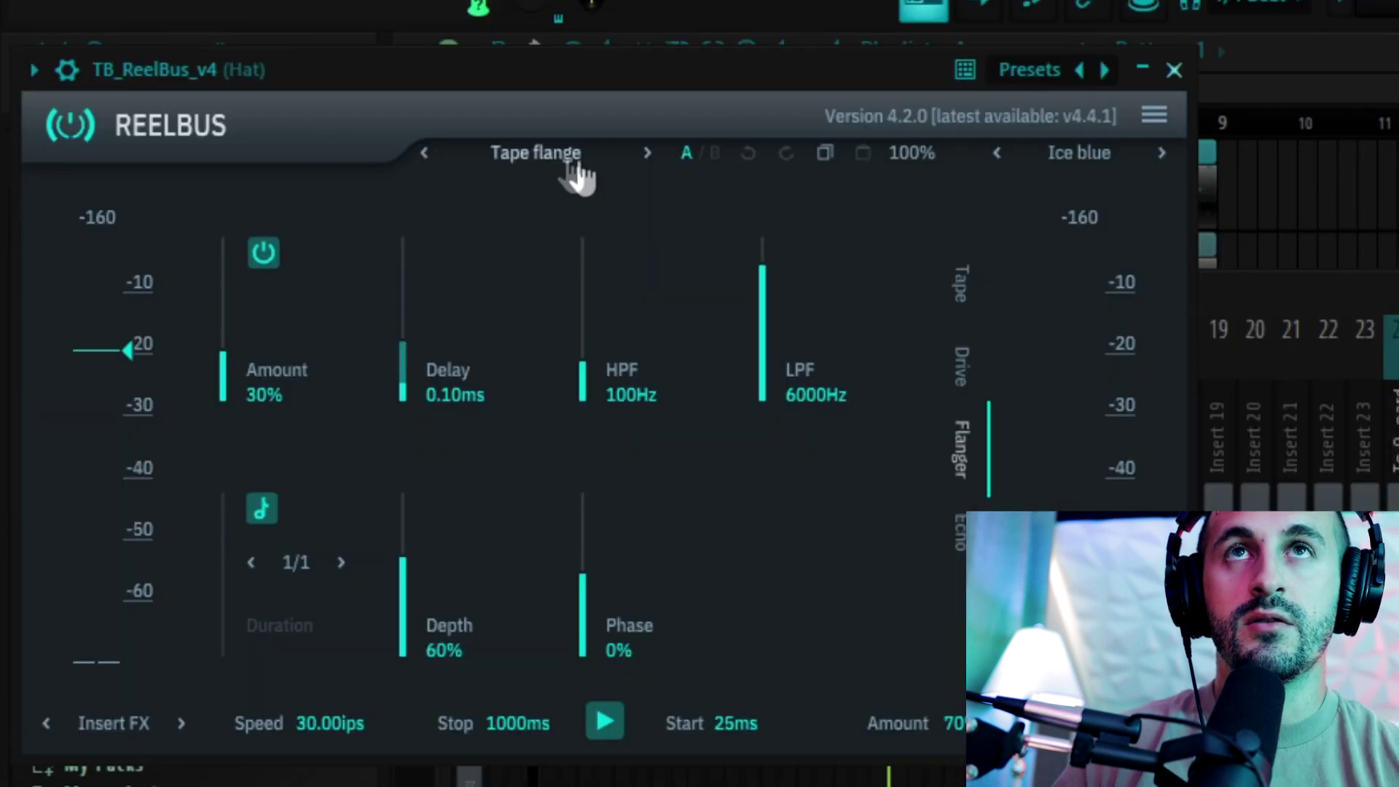
left_click(1173, 67)
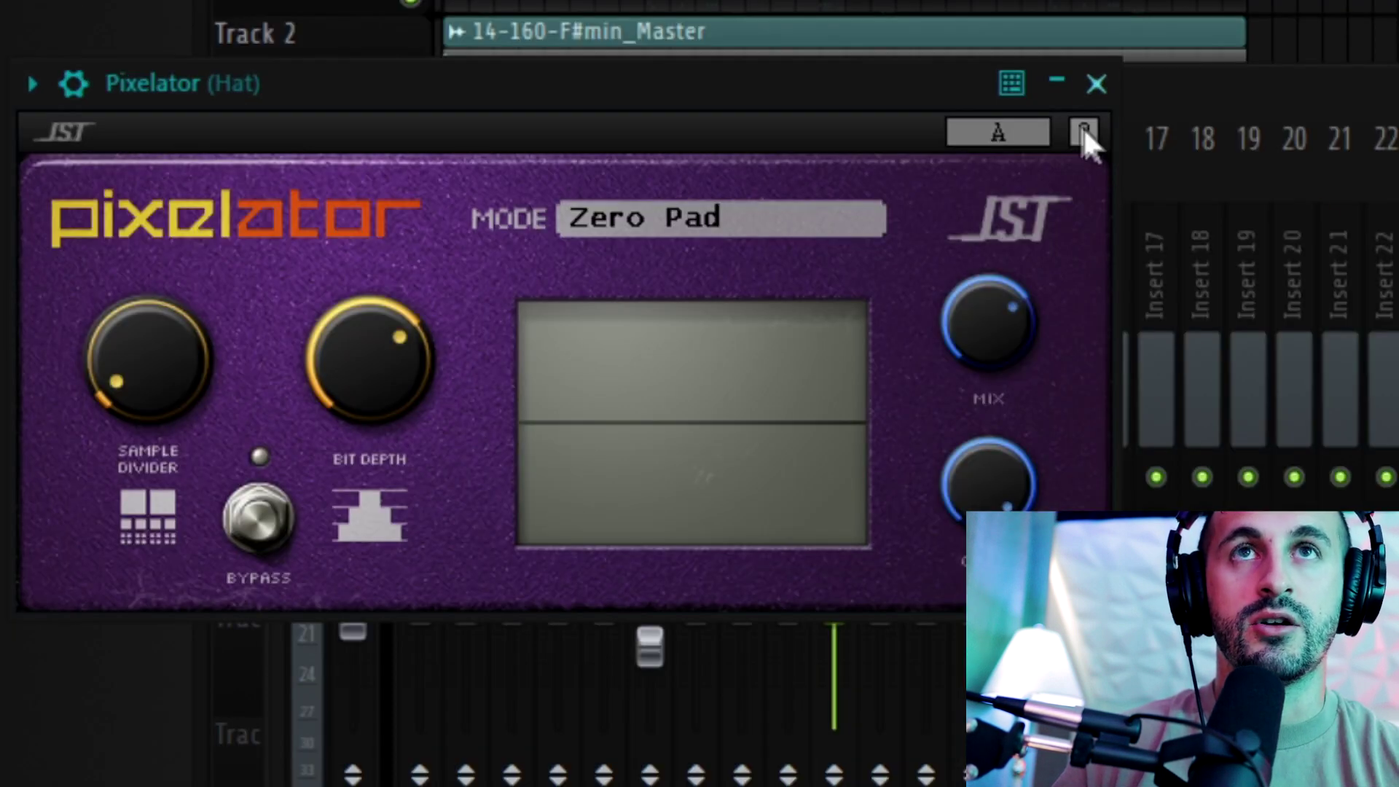
left_click(1097, 83)
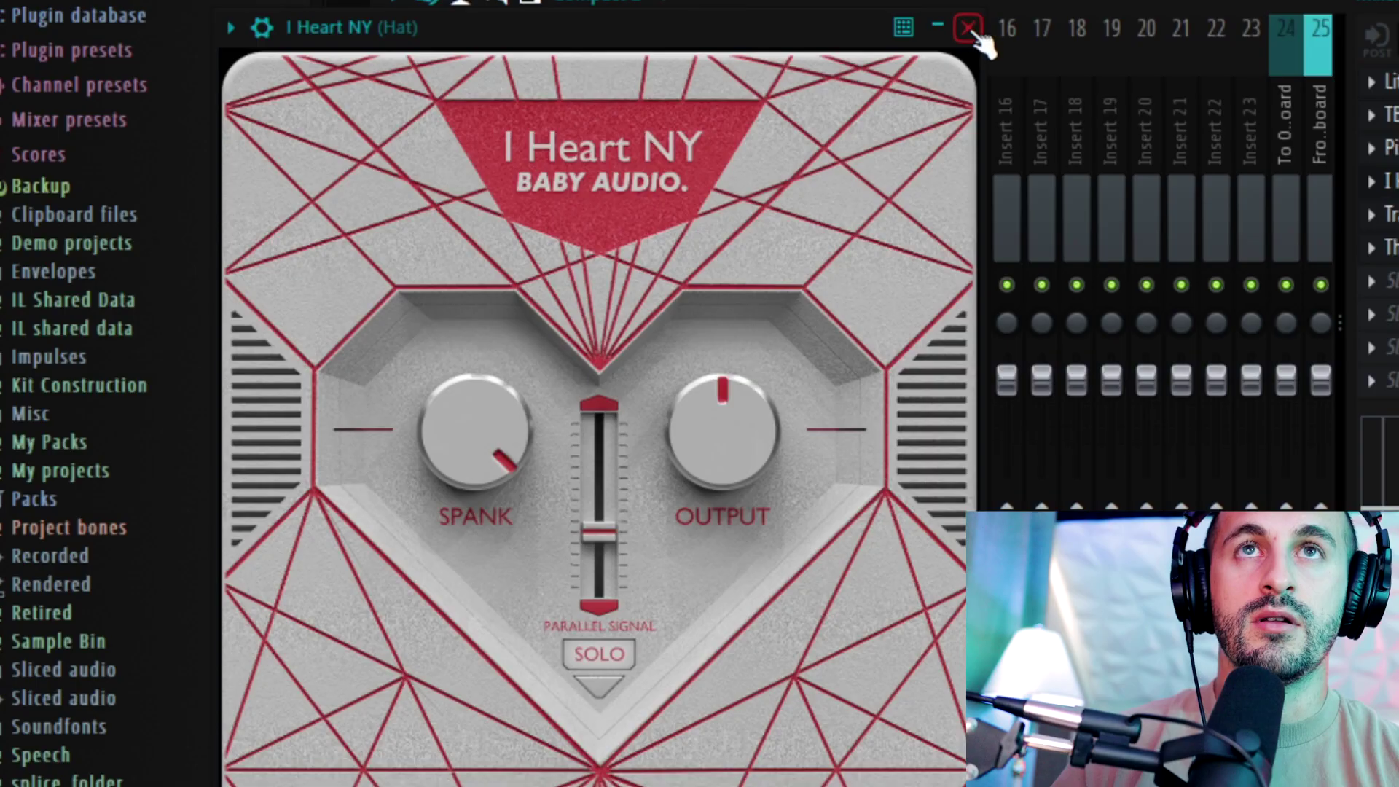
left_click(974, 30)
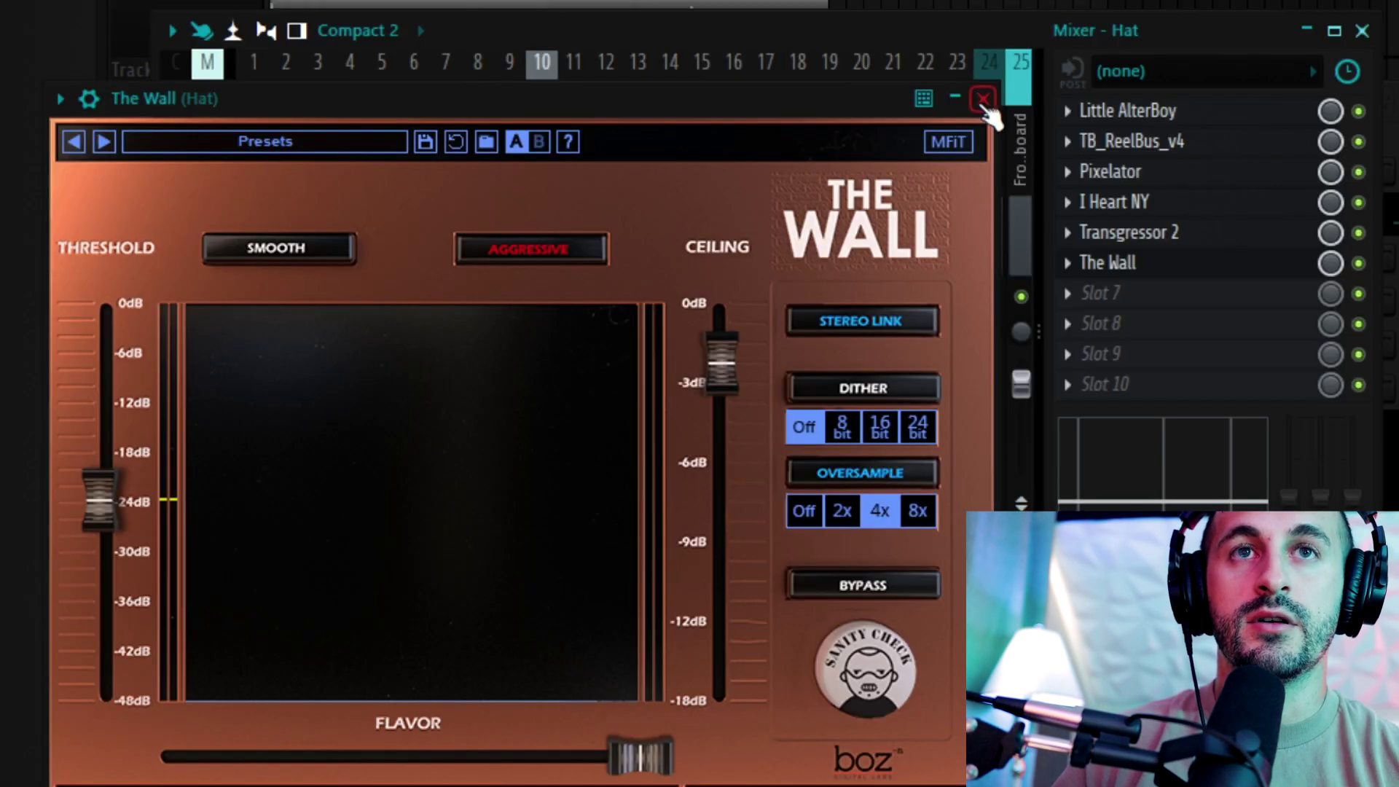
left_click(983, 99)
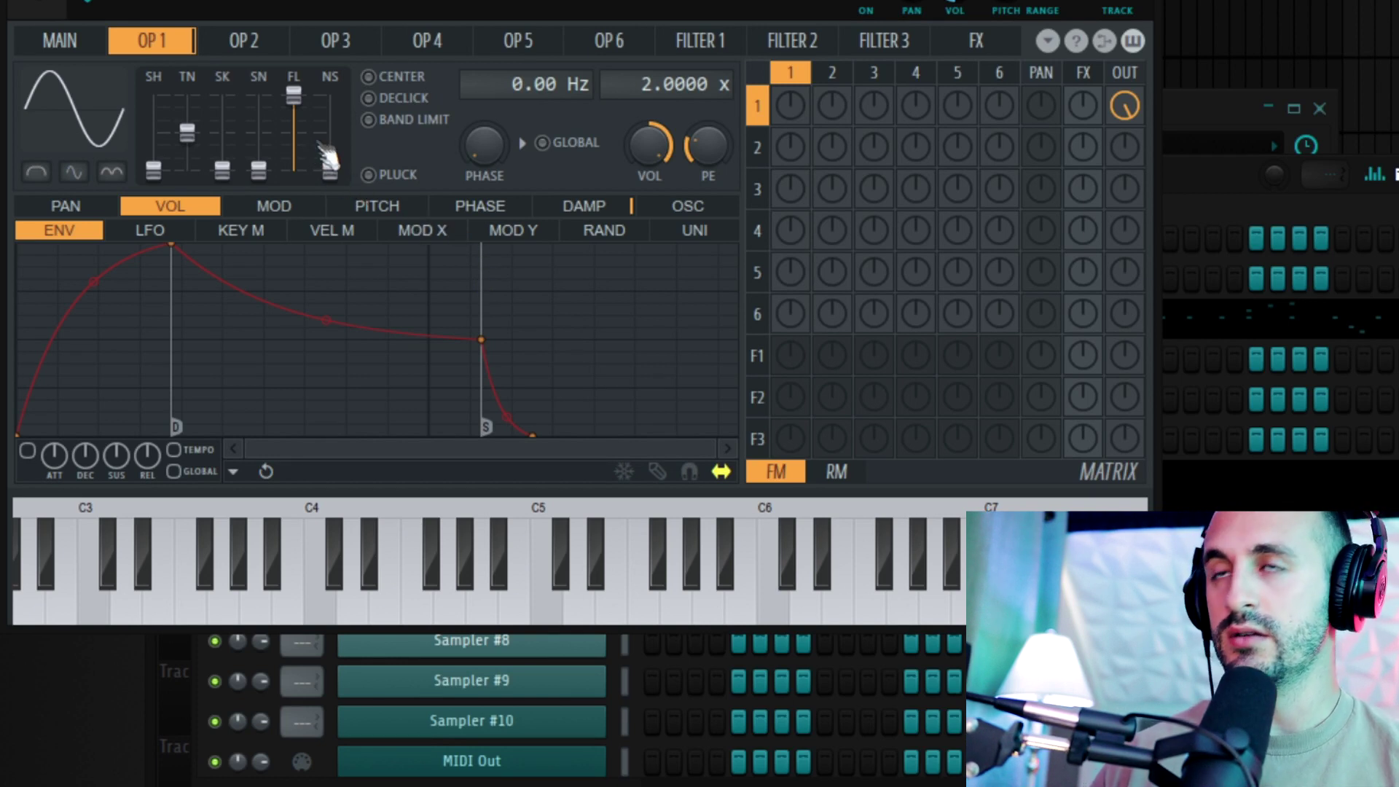
Raise operator 1's noise to maximum and give its volume envelope an instant attack, very short decay and low sustain
left_click_drag(325, 162, 328, 93)
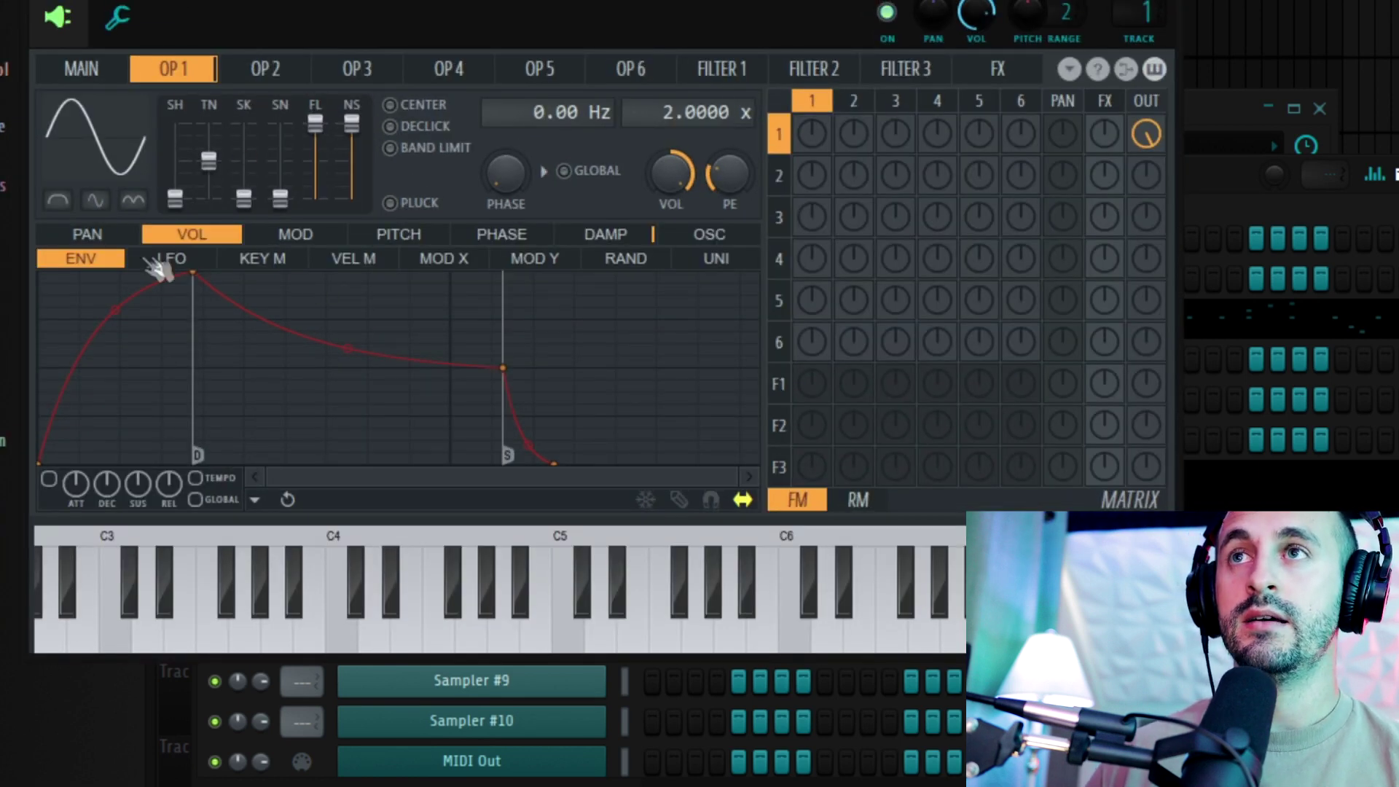
left_click_drag(196, 279, 40, 275)
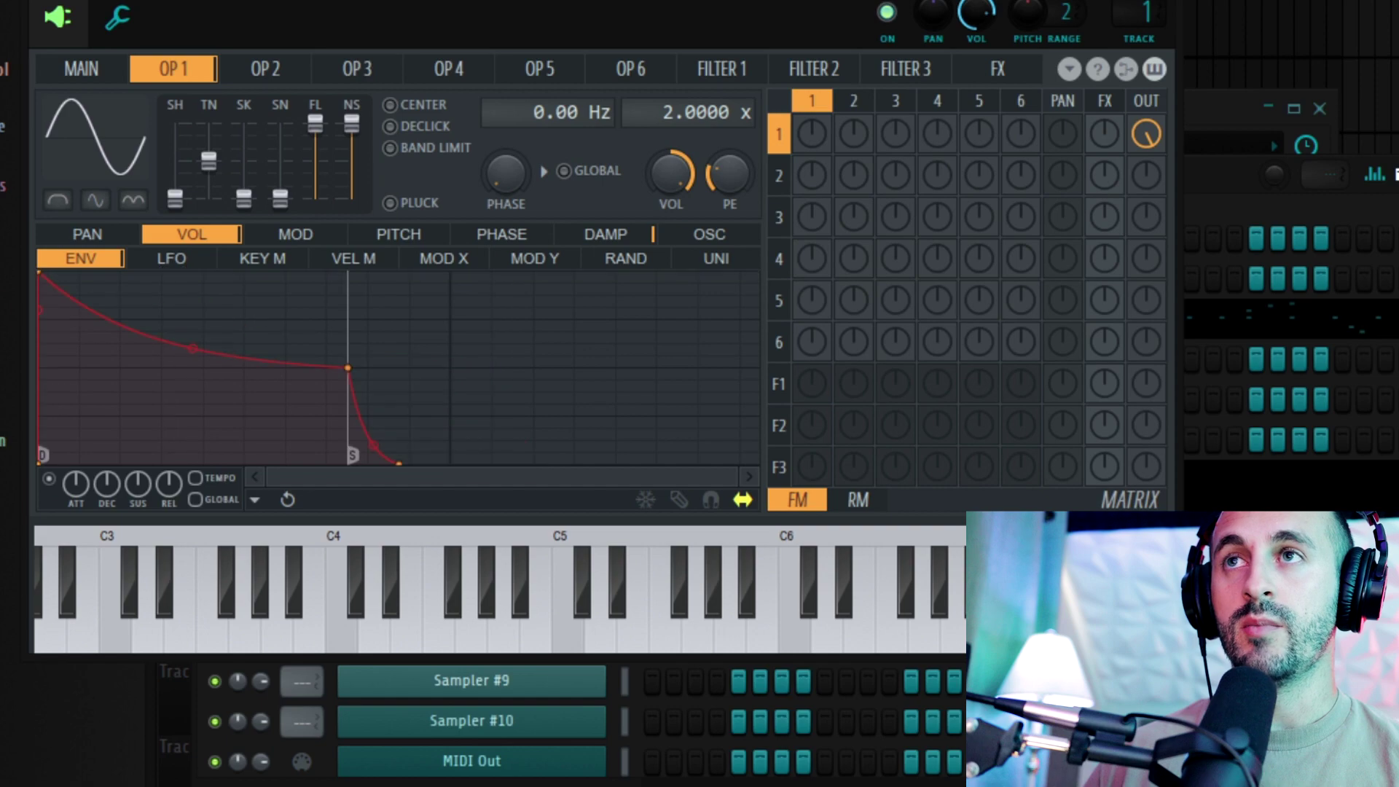
left_click_drag(347, 367, 379, 367)
mouse_move(40, 275)
left_mouse_down()
mouse_move(152, 281)
mouse_move(39, 275)
left_mouse_up()
left_click_drag(381, 365, 76, 391)
left_click_drag(219, 443, 175, 503)
left_click_drag(214, 547, 191, 548)
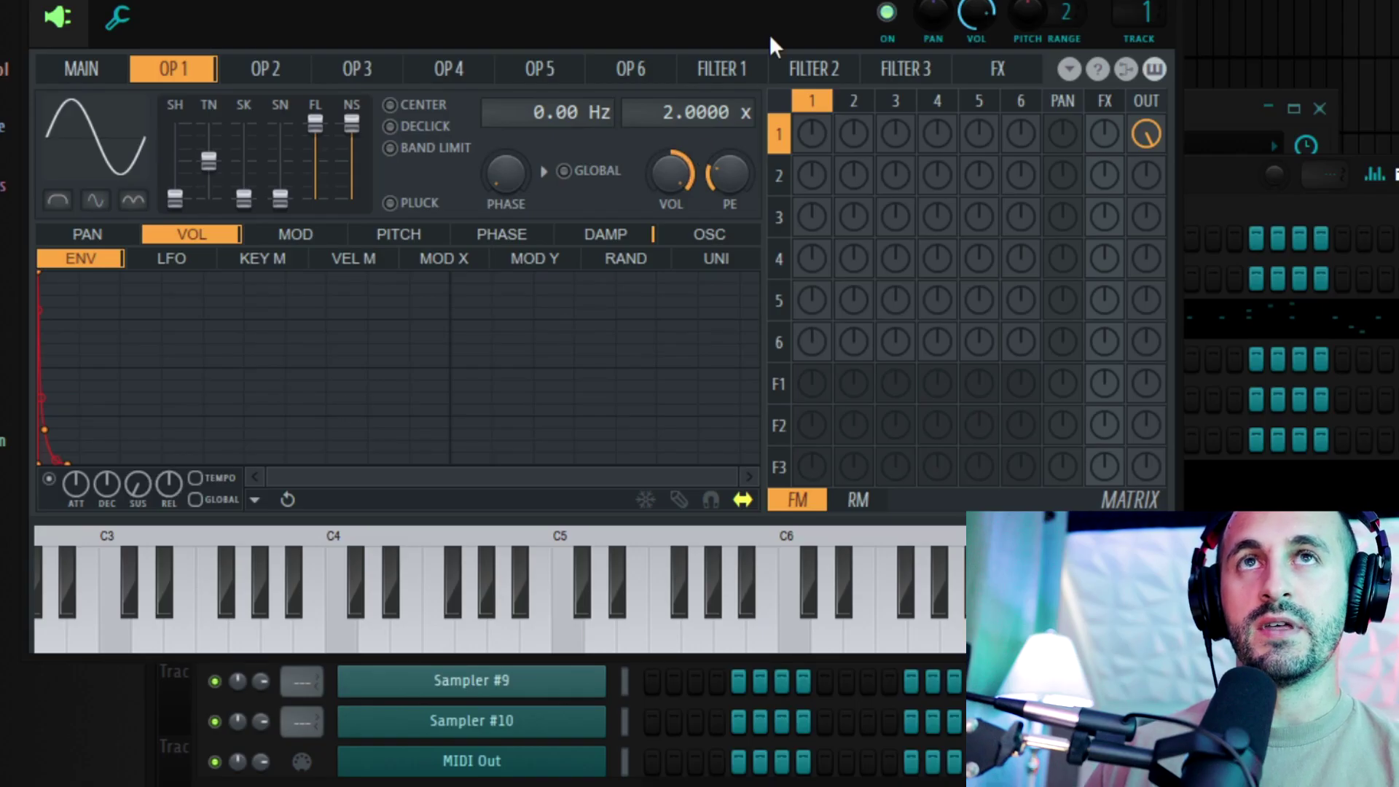
Route operator 1 through Filter 1, set it to the HP type at x1, and adjust its cutoff and resonance
left_click(748, 72)
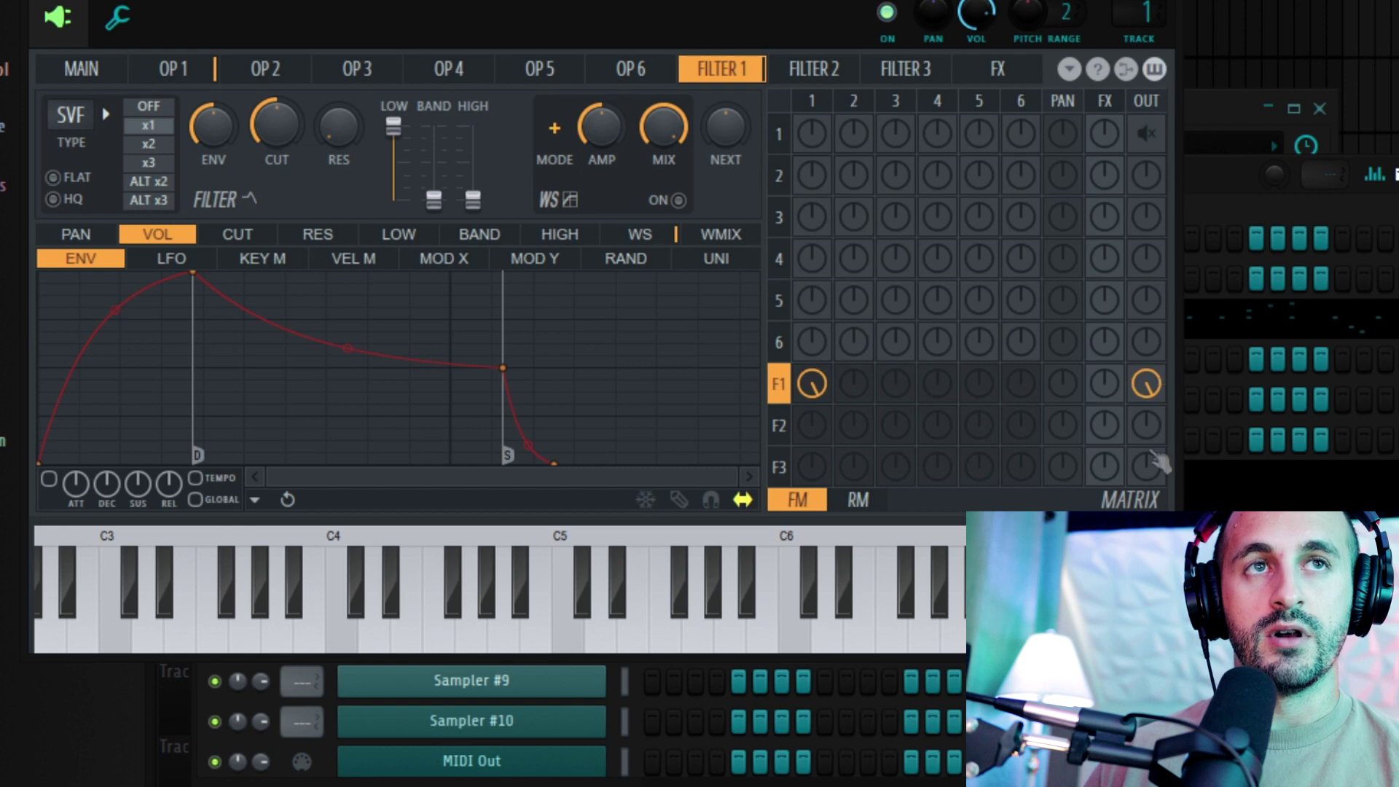
left_click(71, 115)
left_click(139, 187)
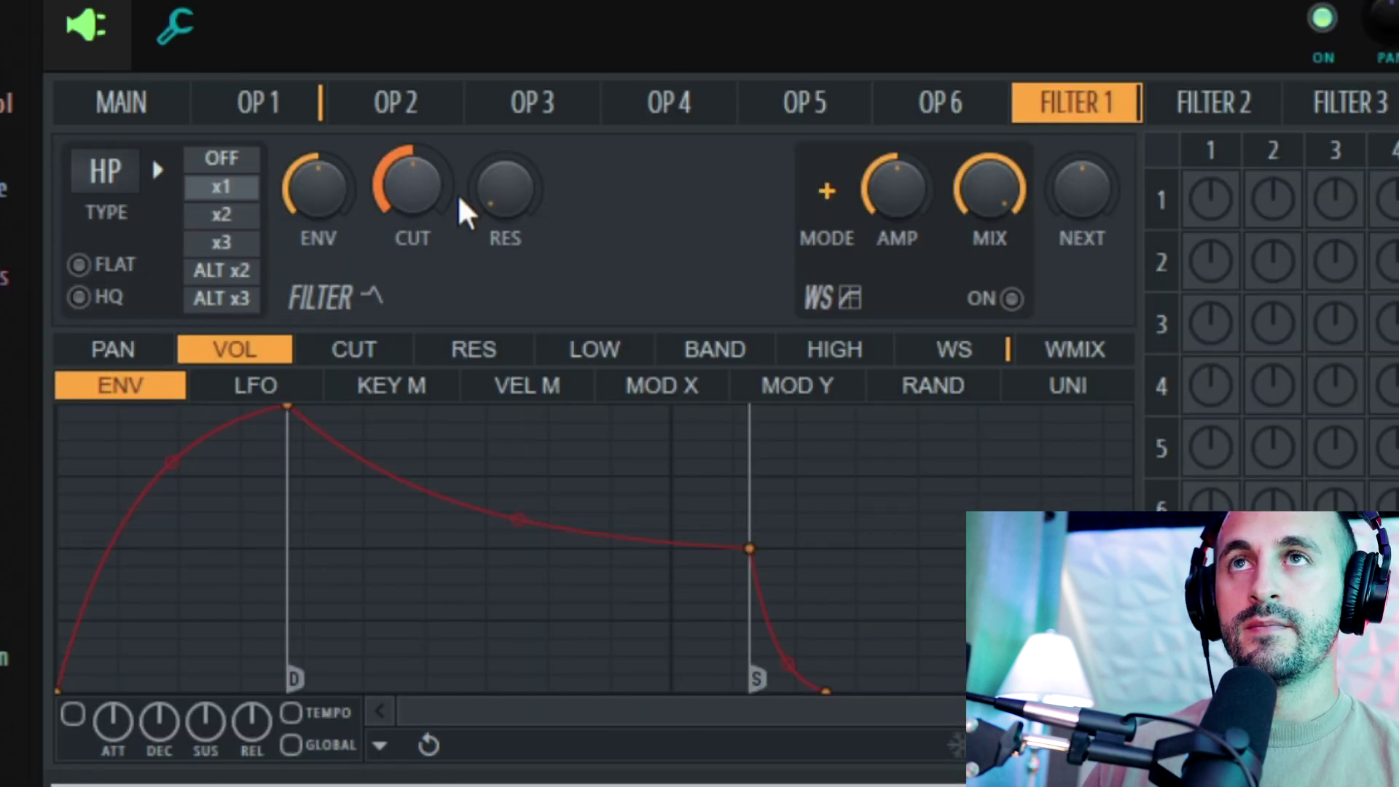
left_click_drag(505, 190, 524, 197)
left_click_drag(412, 186, 411, 181)
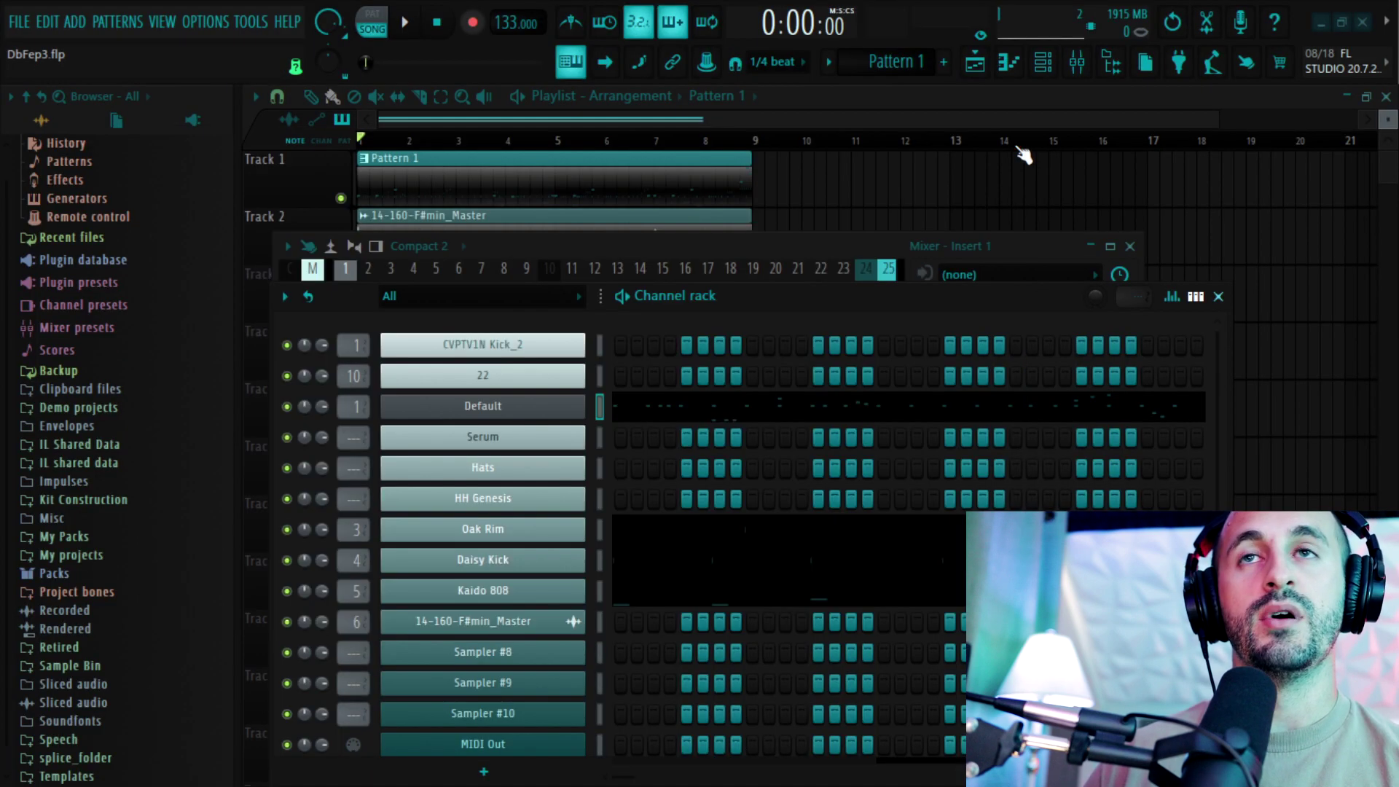
Open the mixer on Insert 1 and play the song briefly to audition the new sound
left_click(1077, 62)
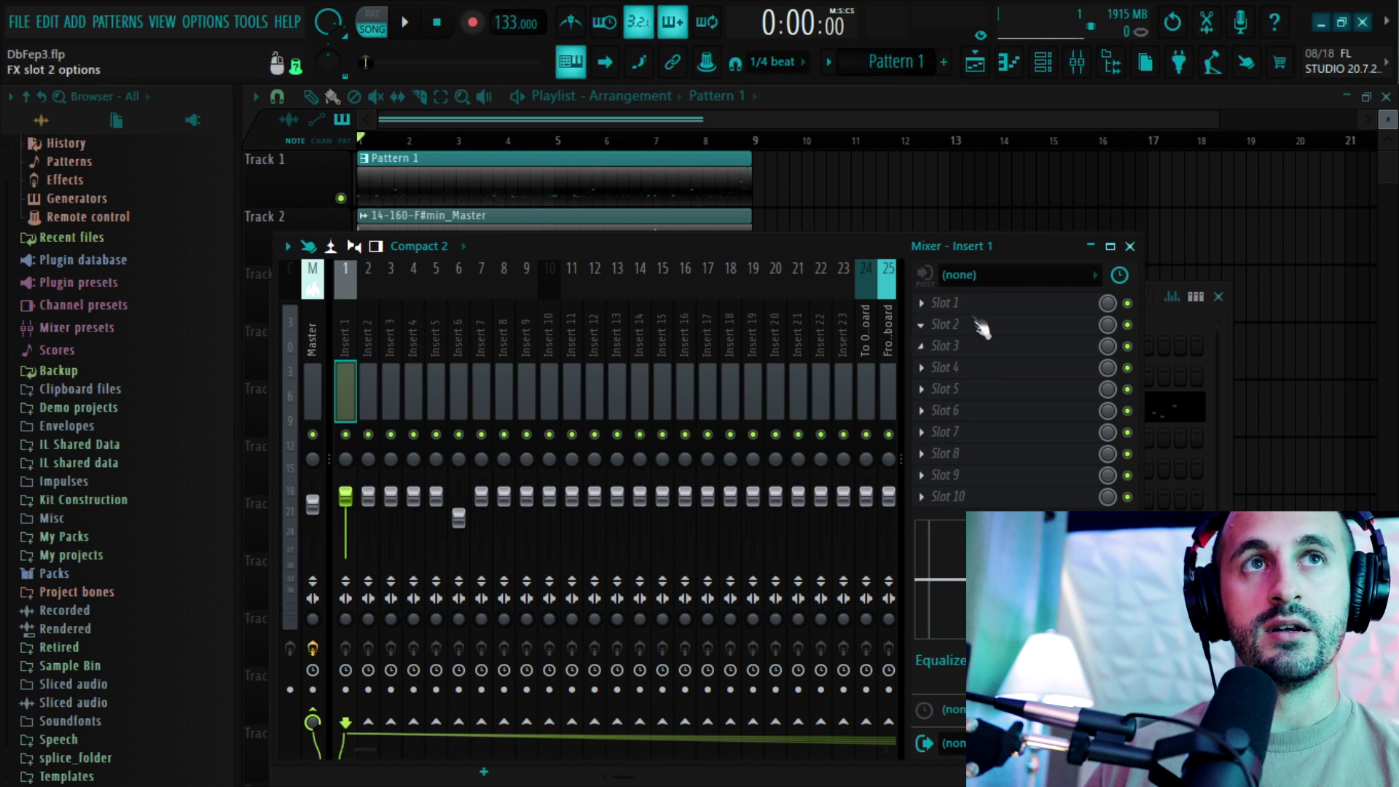
left_click(405, 23)
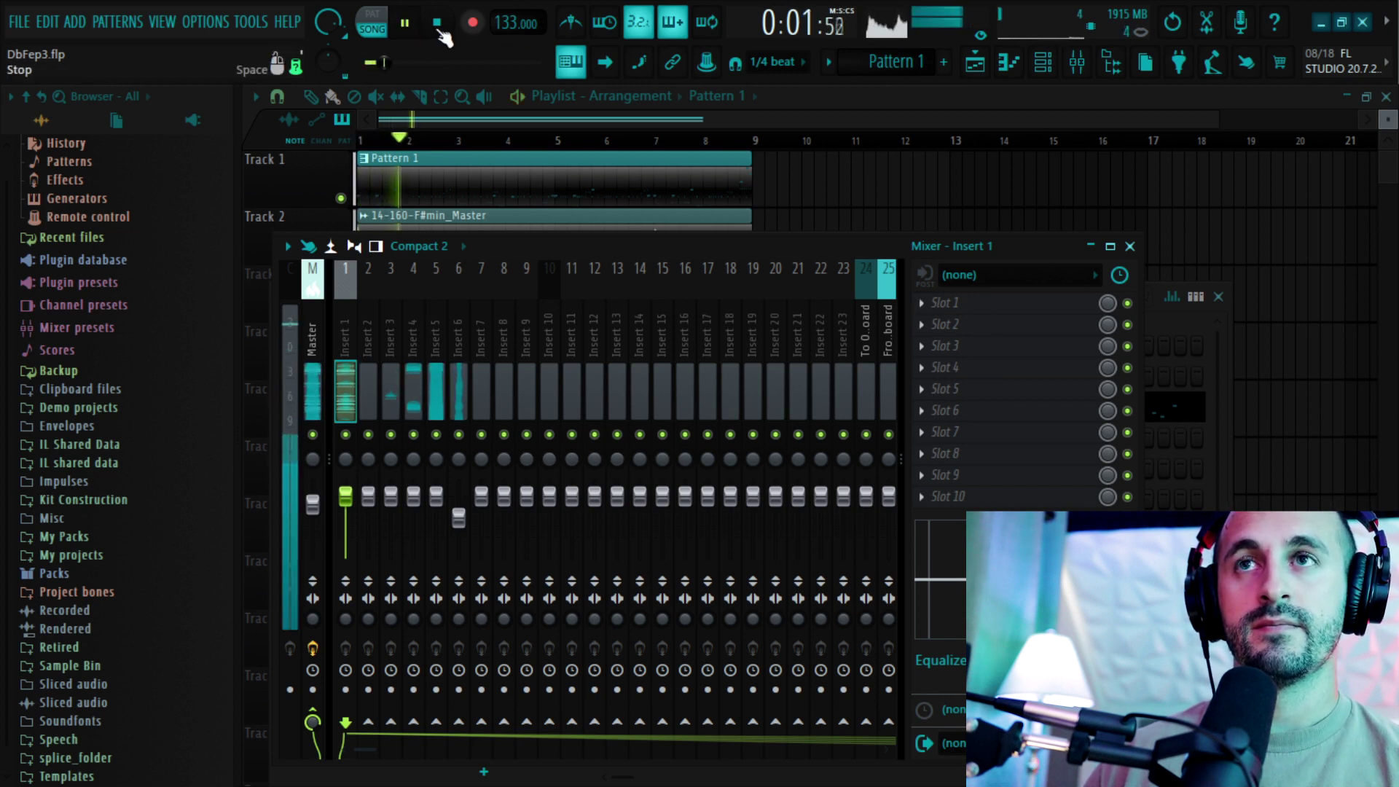
left_click(438, 26)
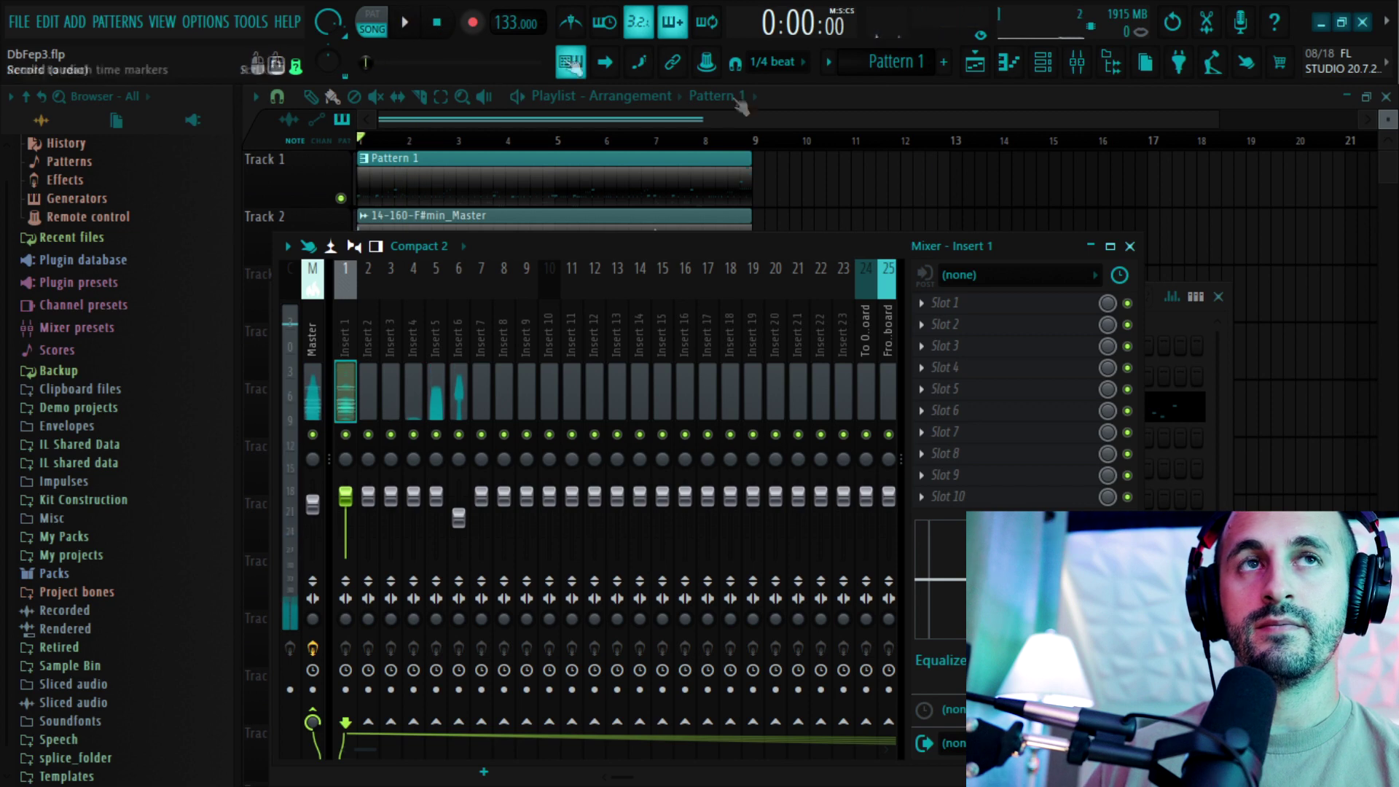
Add iZotope Trash 2 to Slot 1 of mixer Insert 1 and dismiss its Preset Manager
left_click(982, 300)
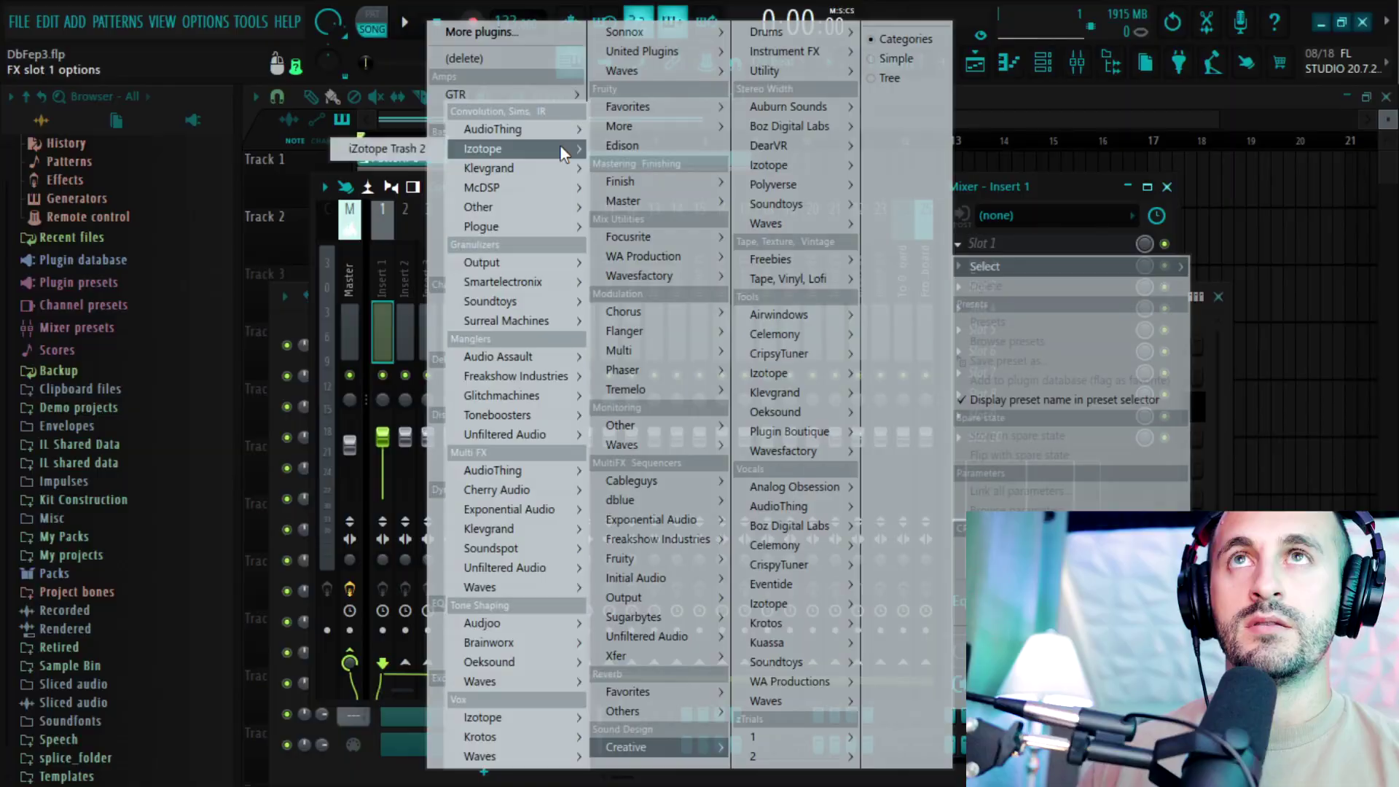
mouse_move(560, 145)
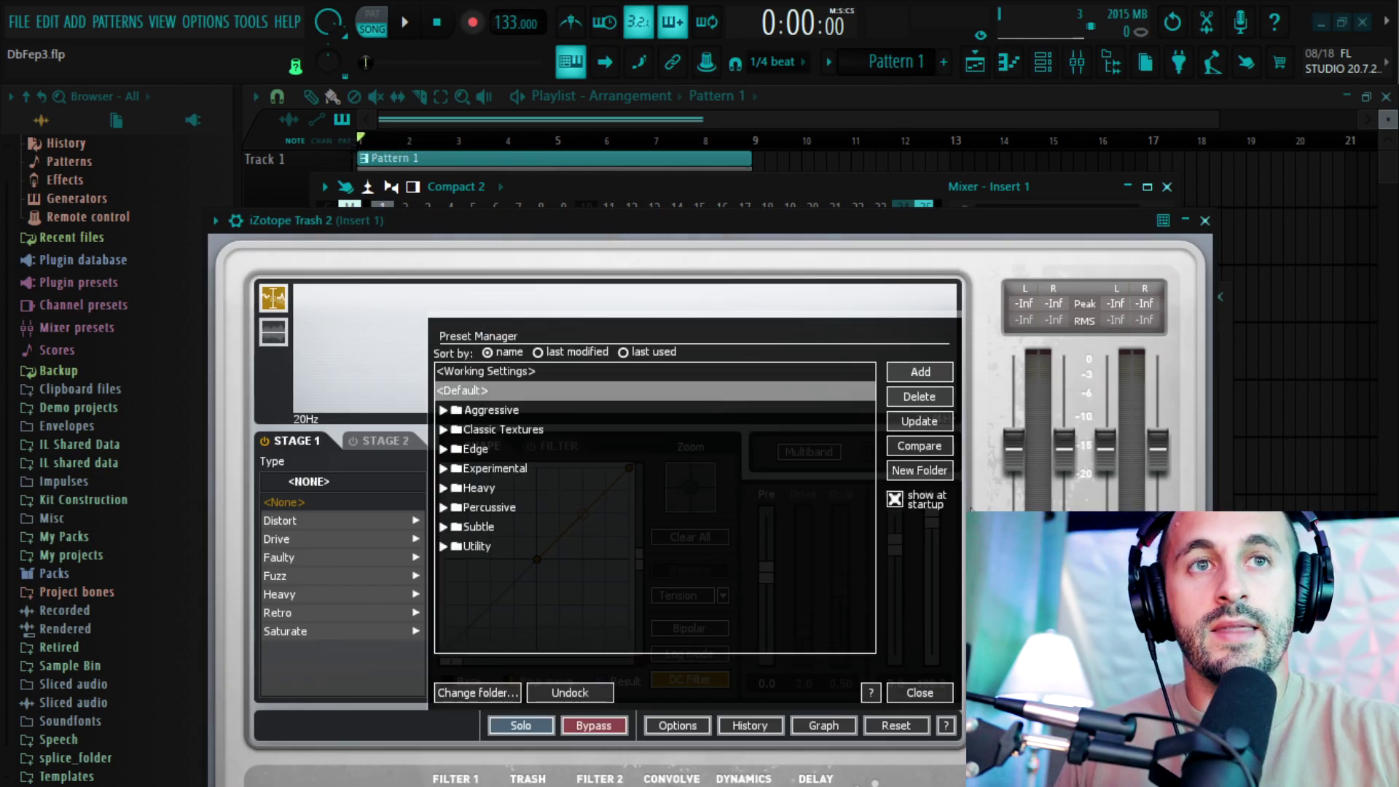
left_click(944, 691)
left_click_drag(796, 230, 771, 120)
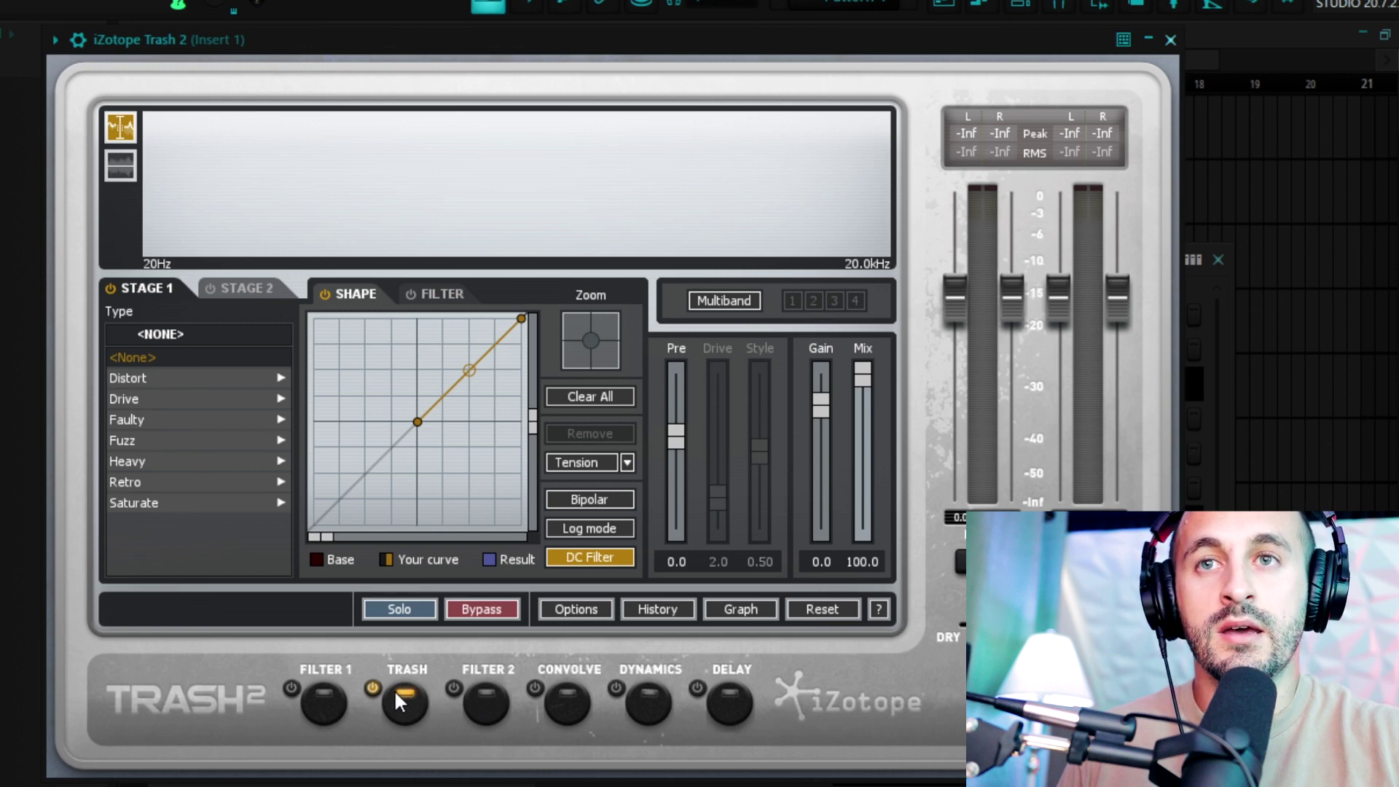
Apply the Tape Saturation type from the Saturate group to Stage 1 of the Trash module and audition it
left_click(551, 703)
left_click(536, 688)
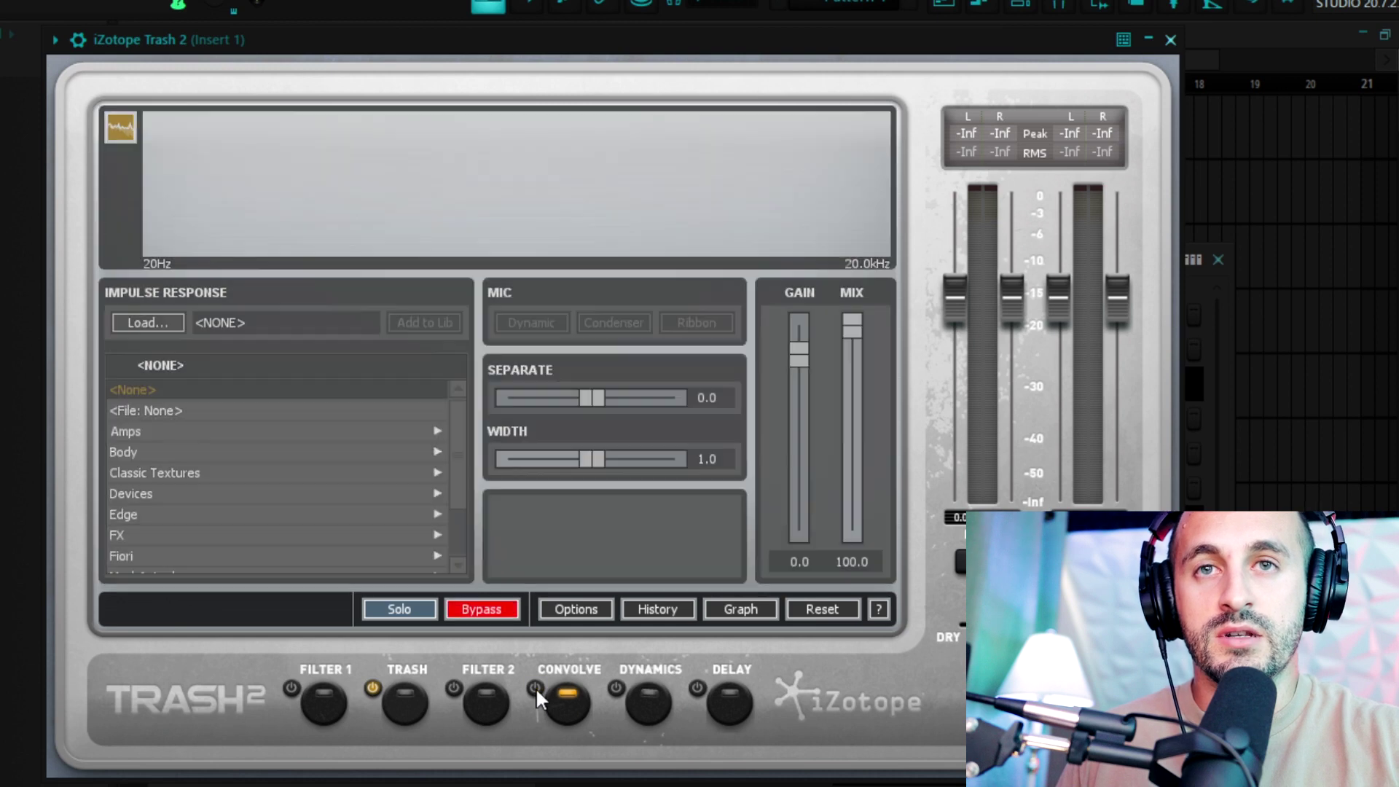
left_click(408, 696)
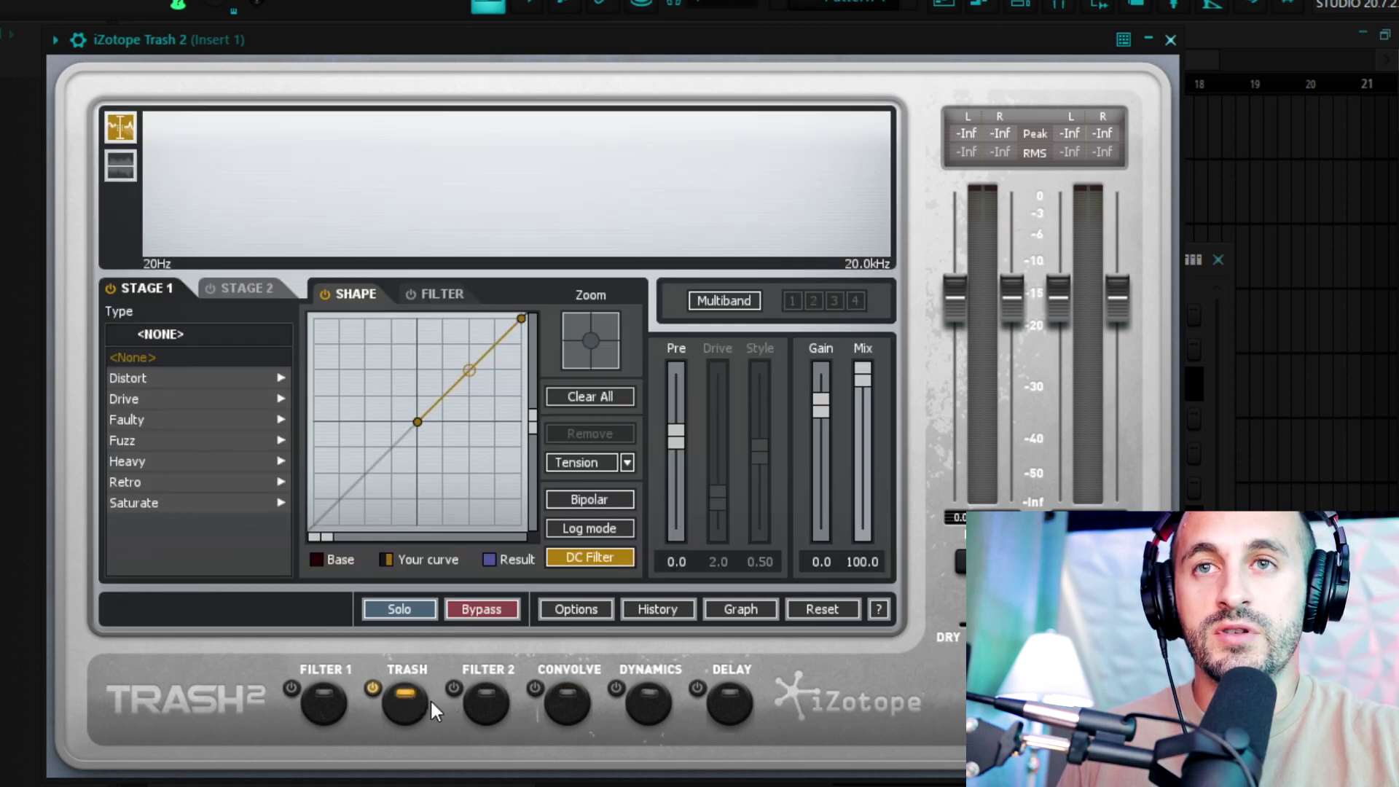
left_click(236, 502)
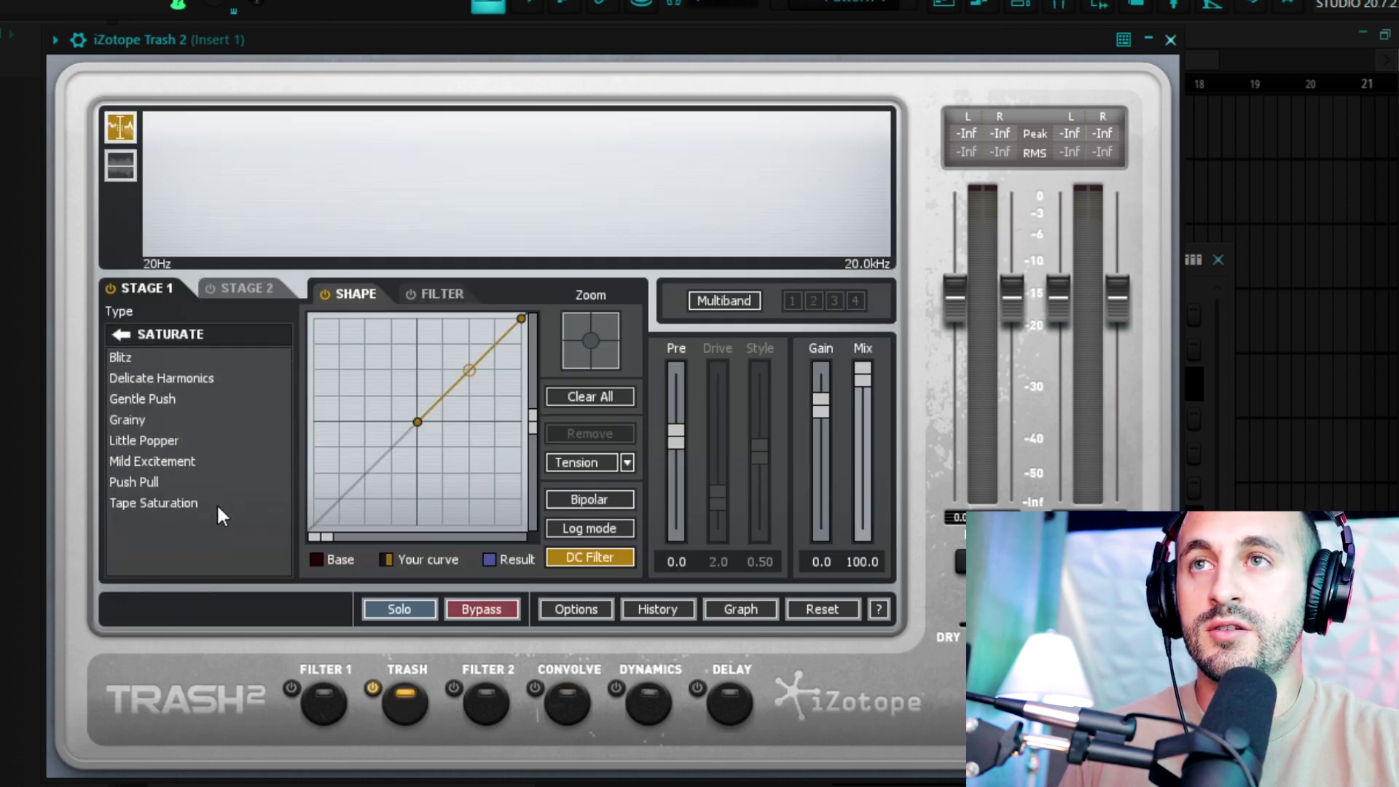
left_click(178, 506)
key("space")
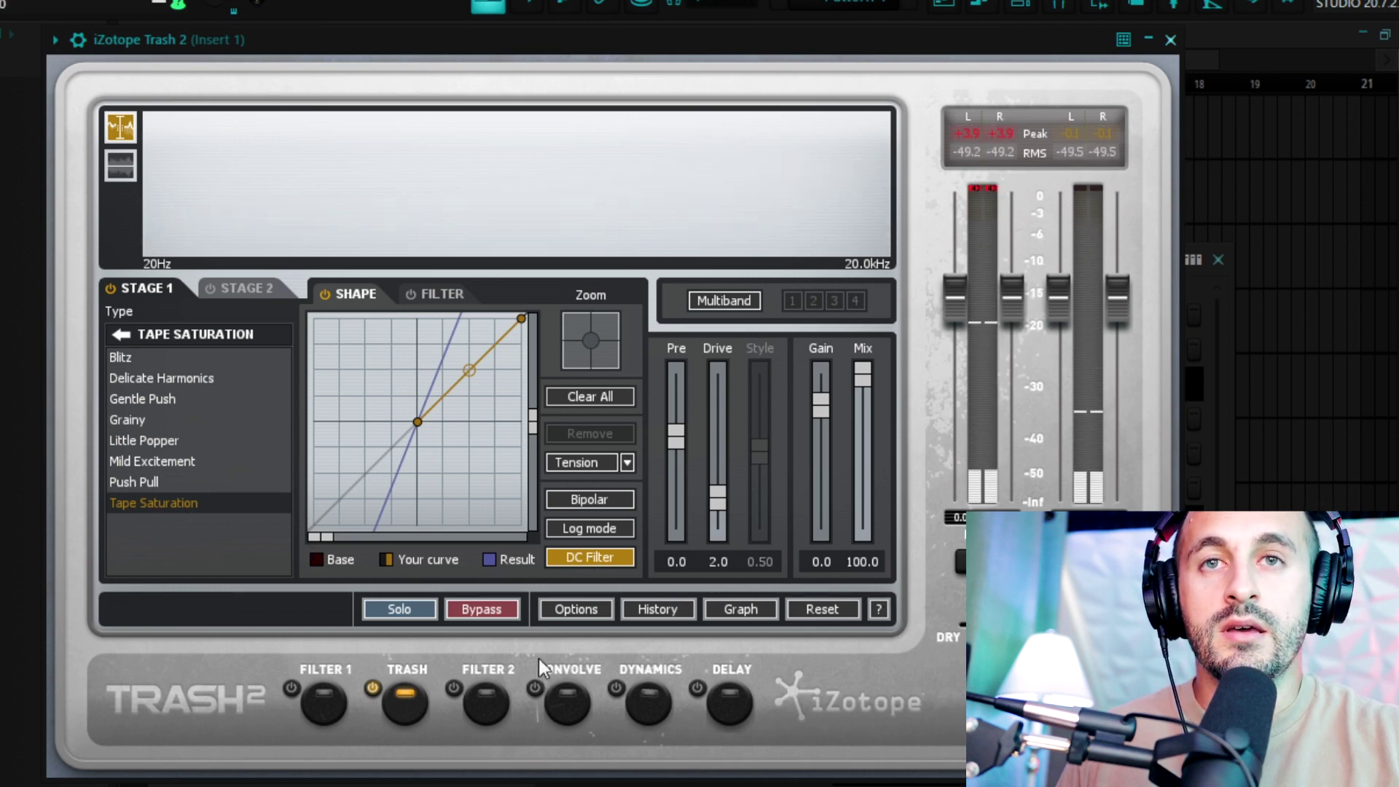
Enable the Convolve module, audition the Choke impulse response from the Tone group, and apply Big Bite from the same group
left_click(562, 689)
left_click(536, 687)
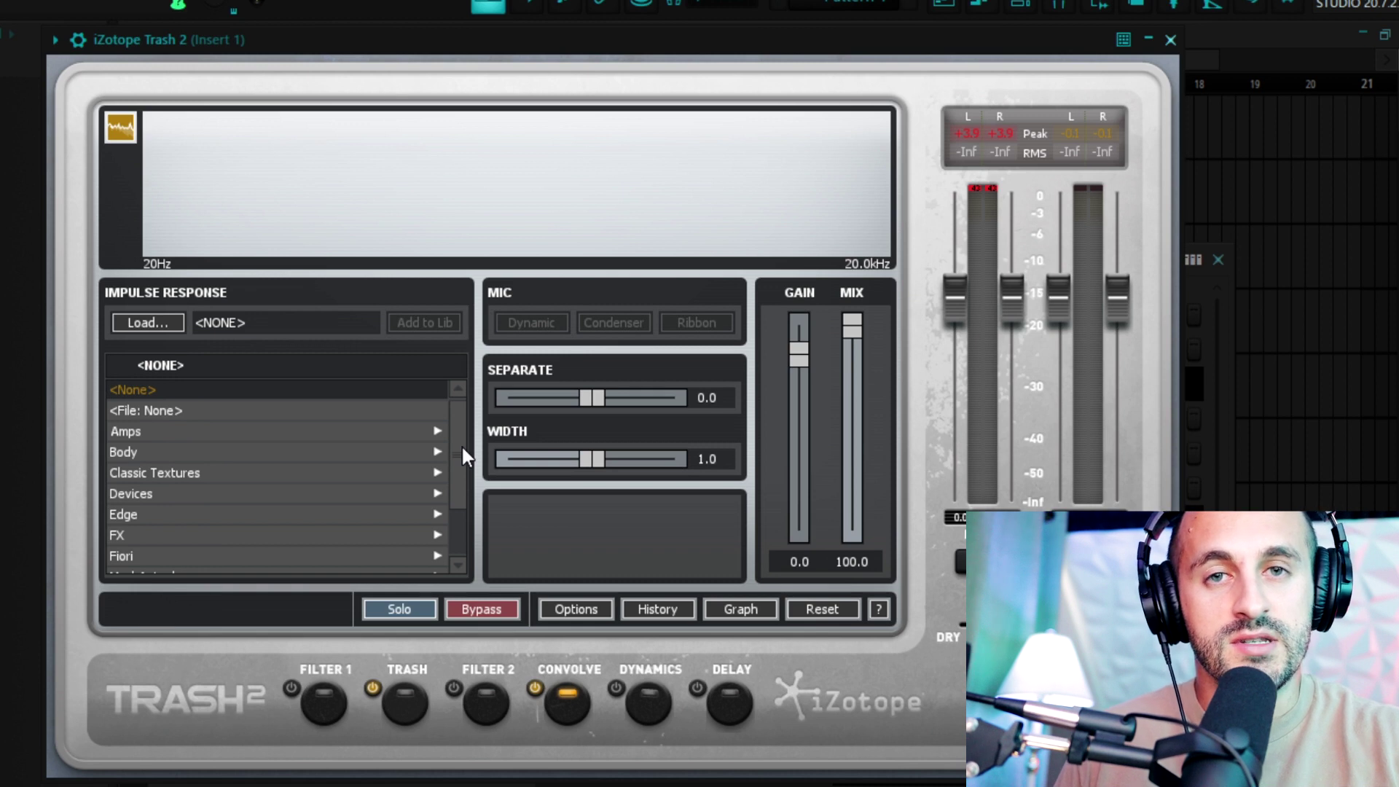
scroll(284, 510, "down", 2)
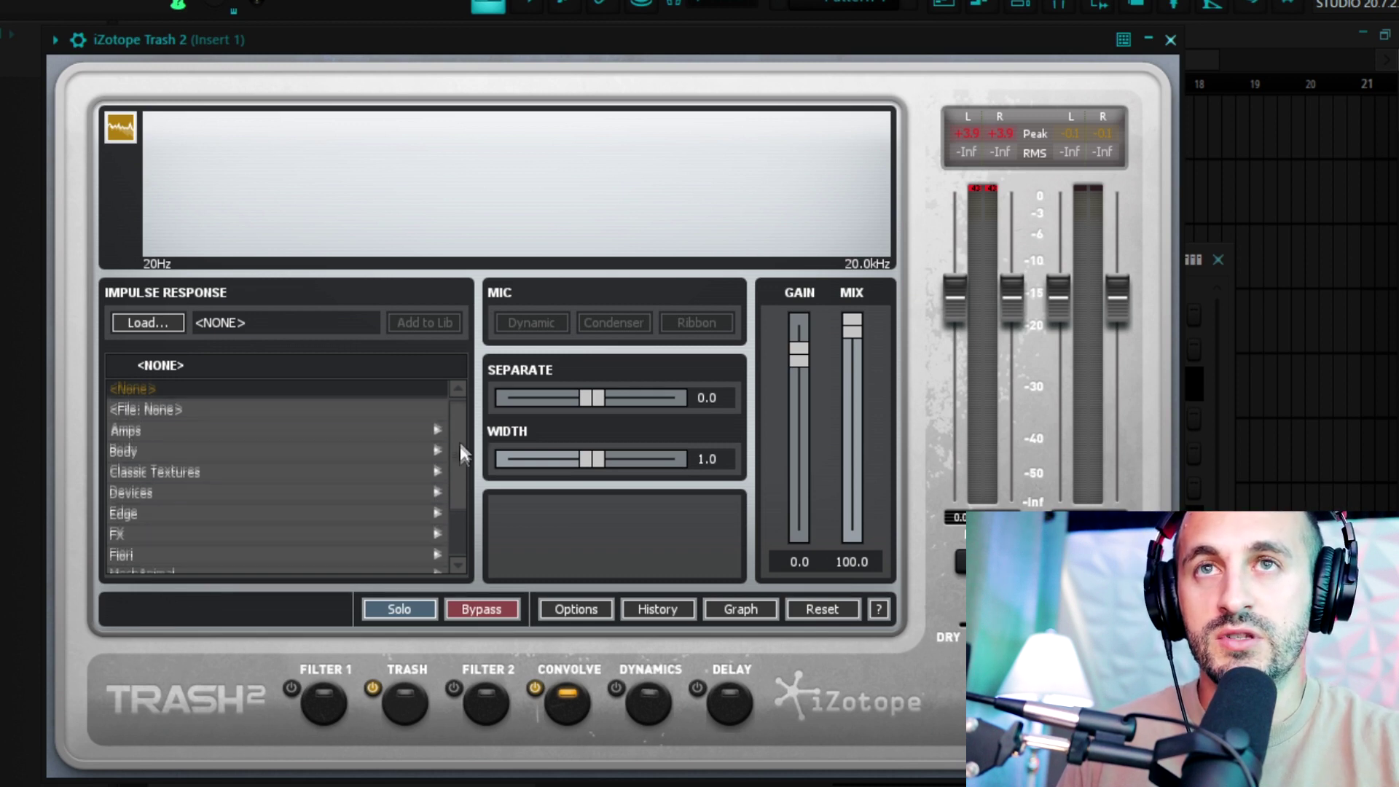
left_click(177, 543)
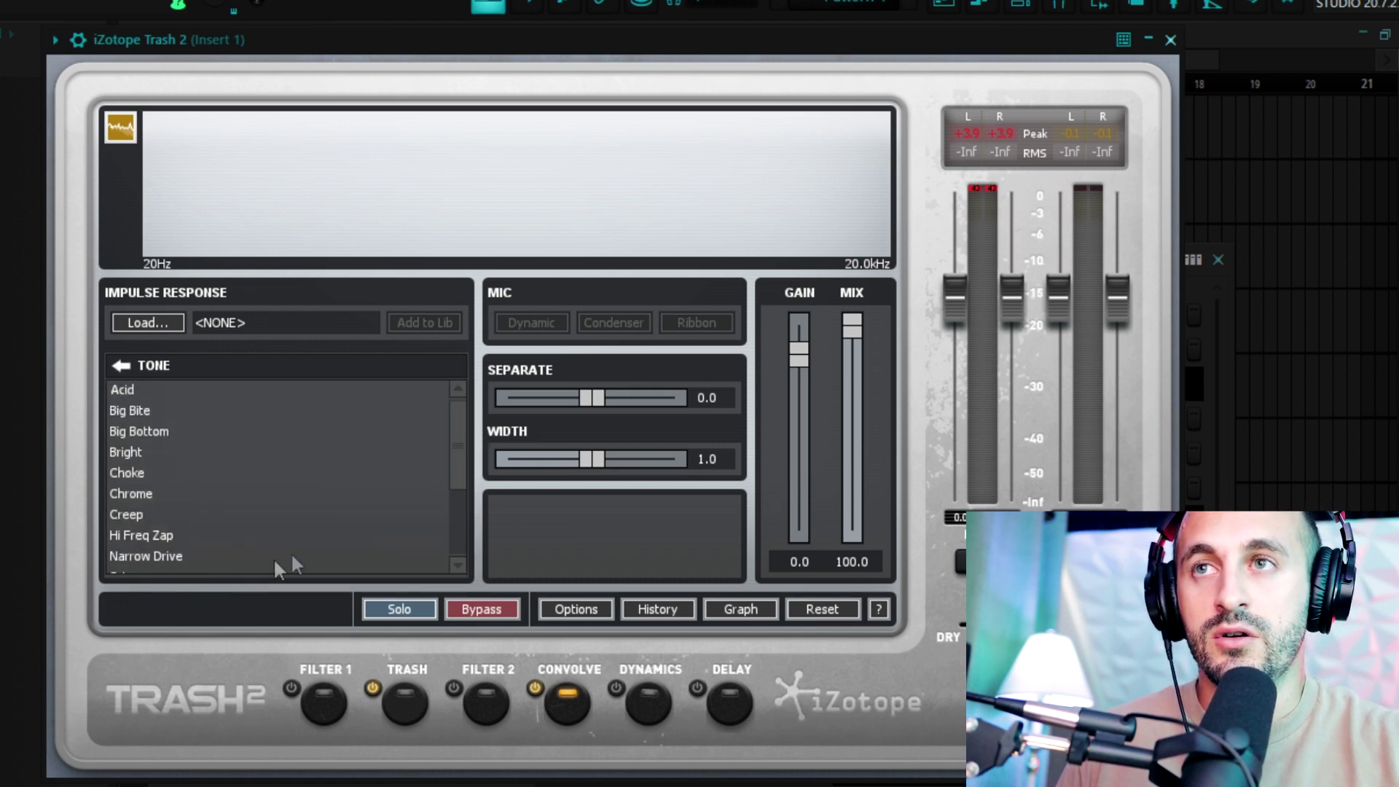
left_click_drag(452, 462, 459, 506)
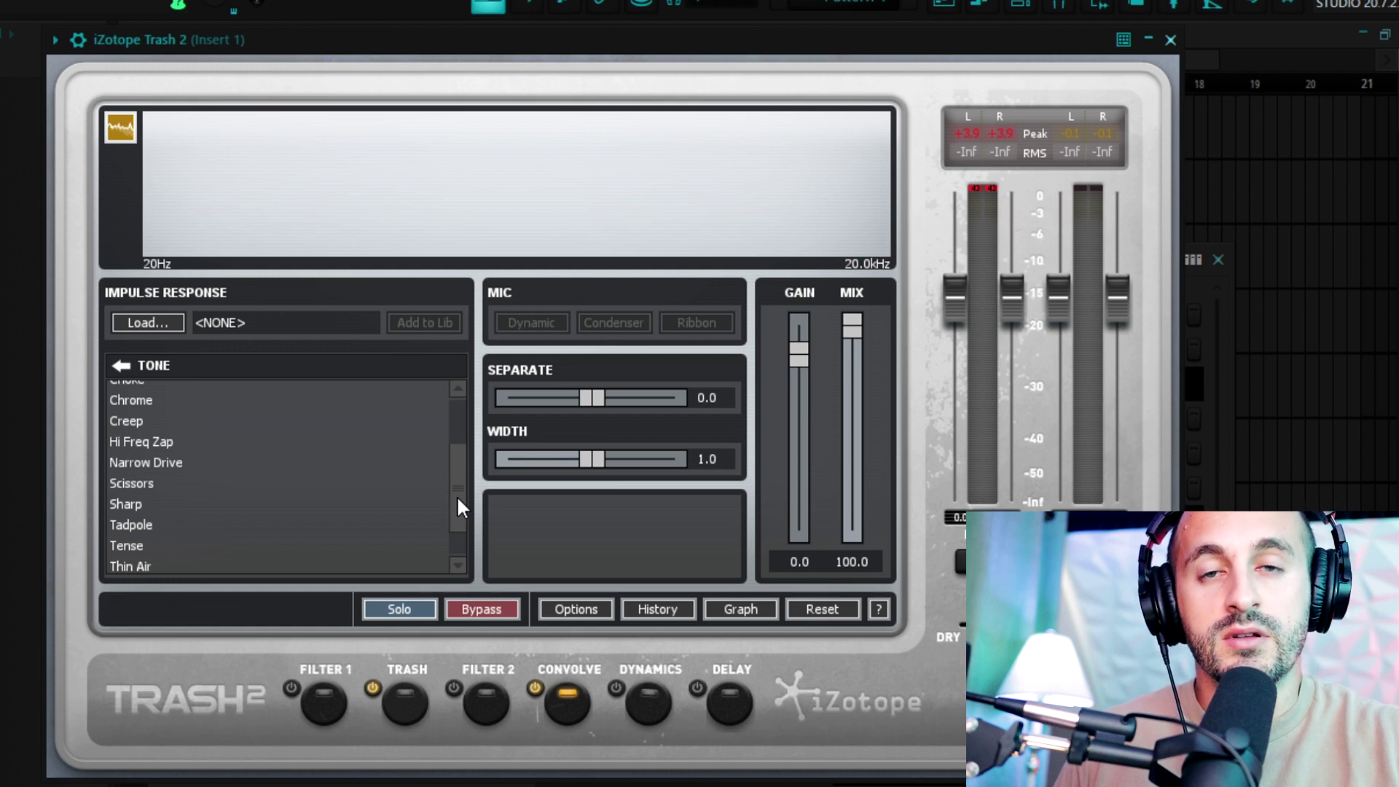
left_click_drag(457, 499, 462, 457)
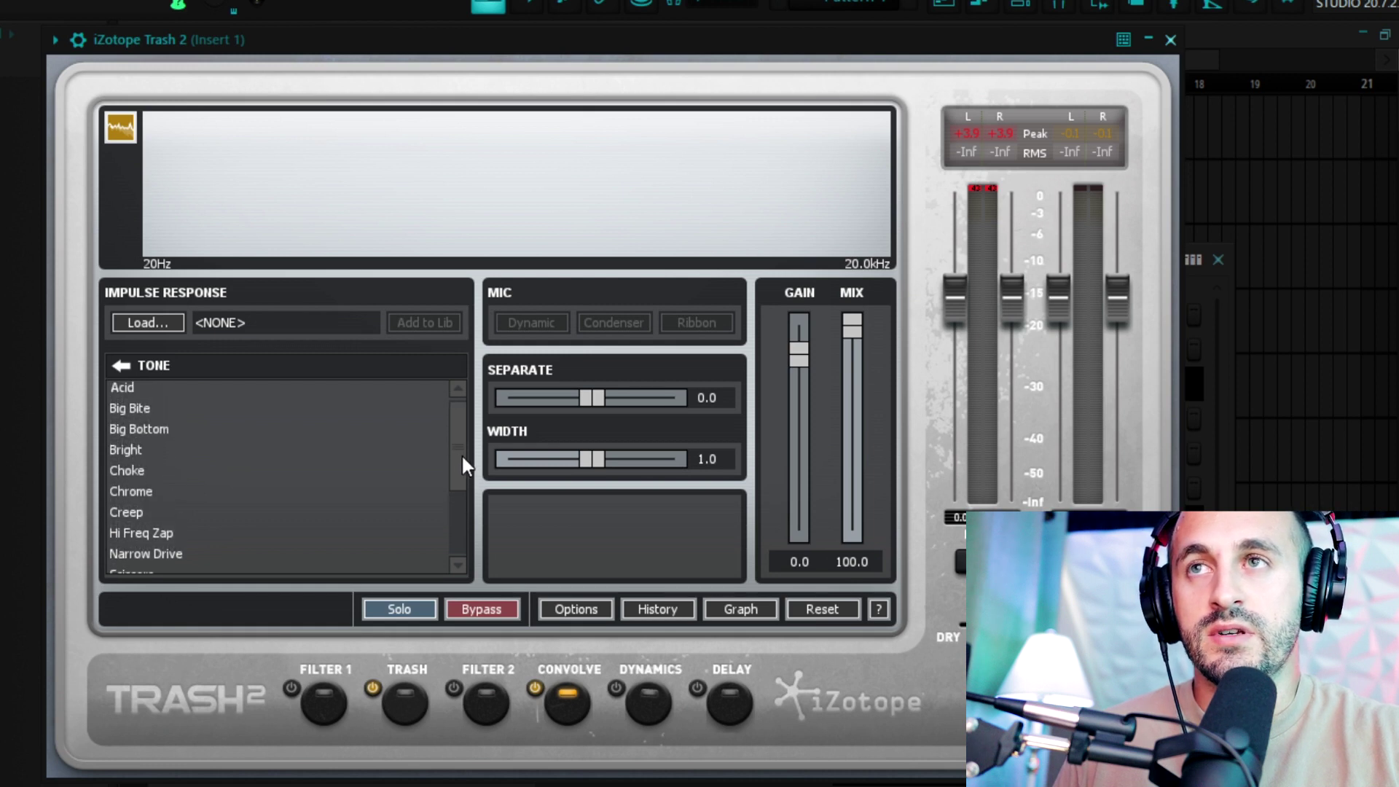
left_click(175, 472)
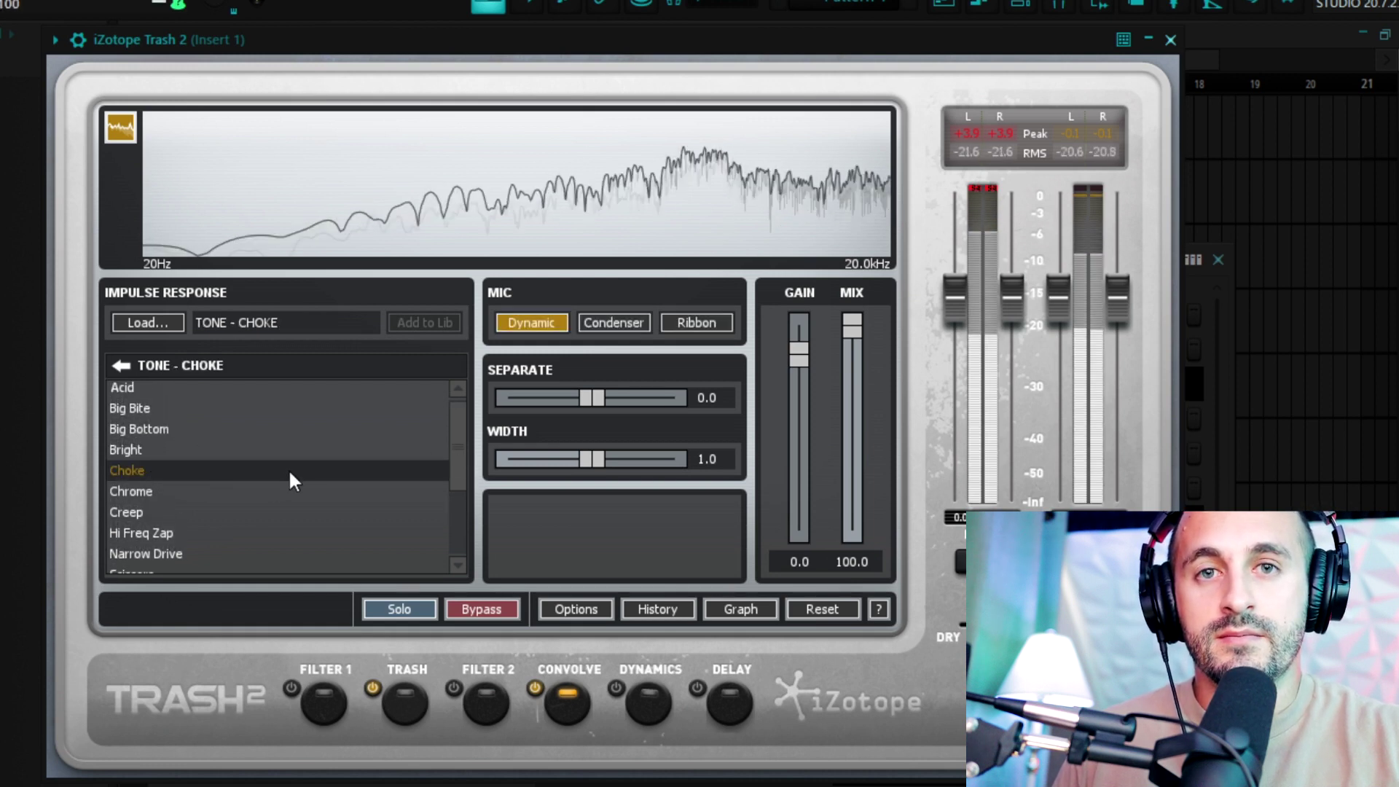
left_click(143, 410)
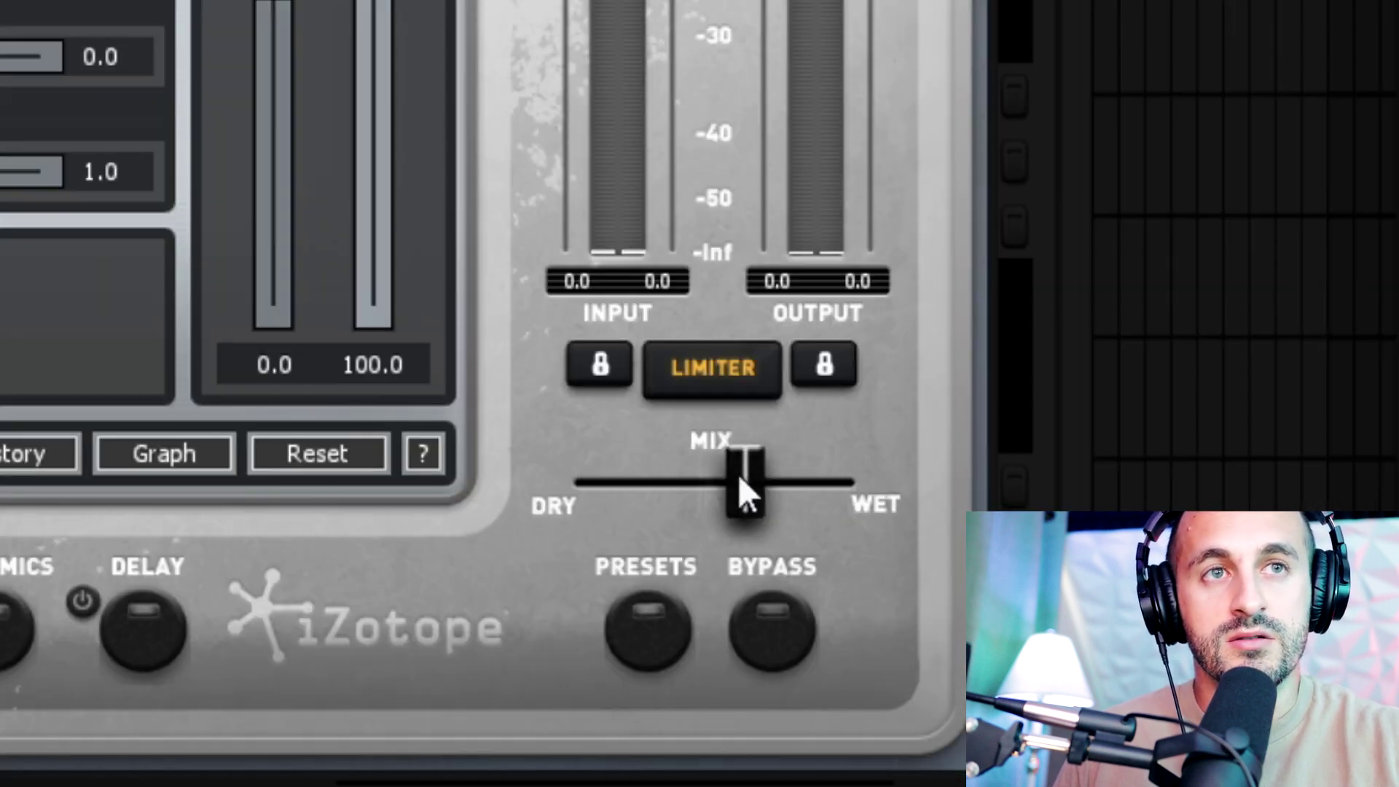
Compare the dry and processed signal using Trash 2's global Mix, leave it fully wet and close the plugin window
left_click_drag(1049, 622, 747, 613)
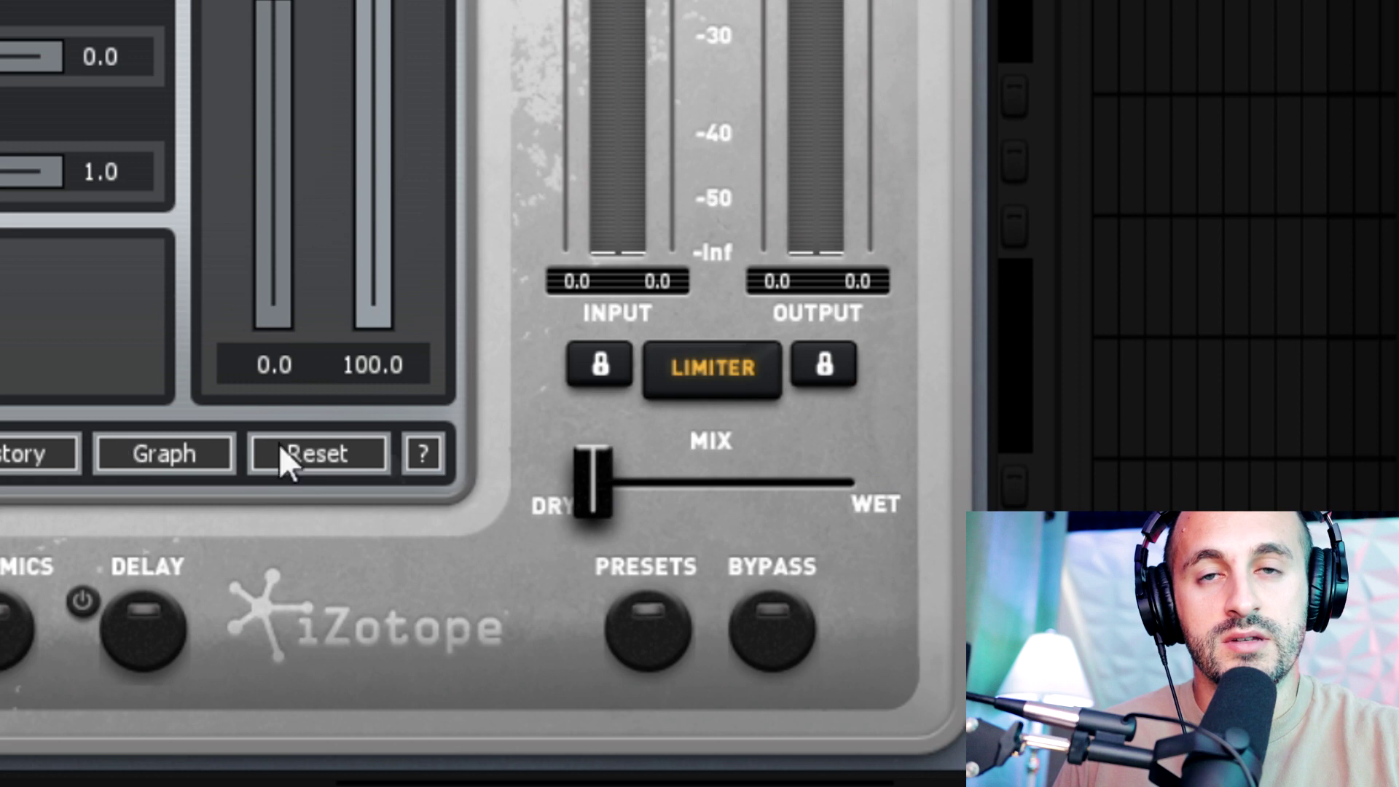
left_click_drag(605, 482, 839, 482)
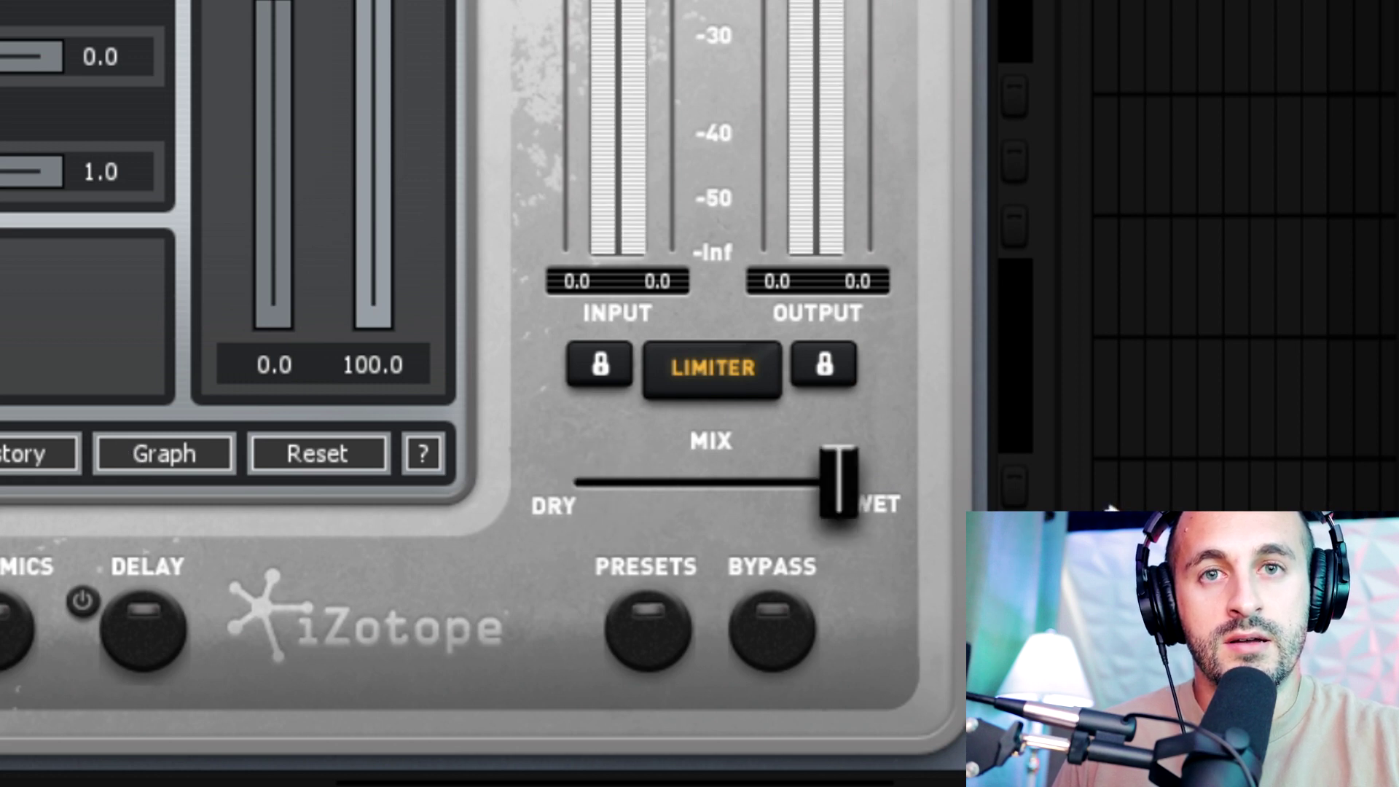
left_click_drag(844, 487, 421, 510)
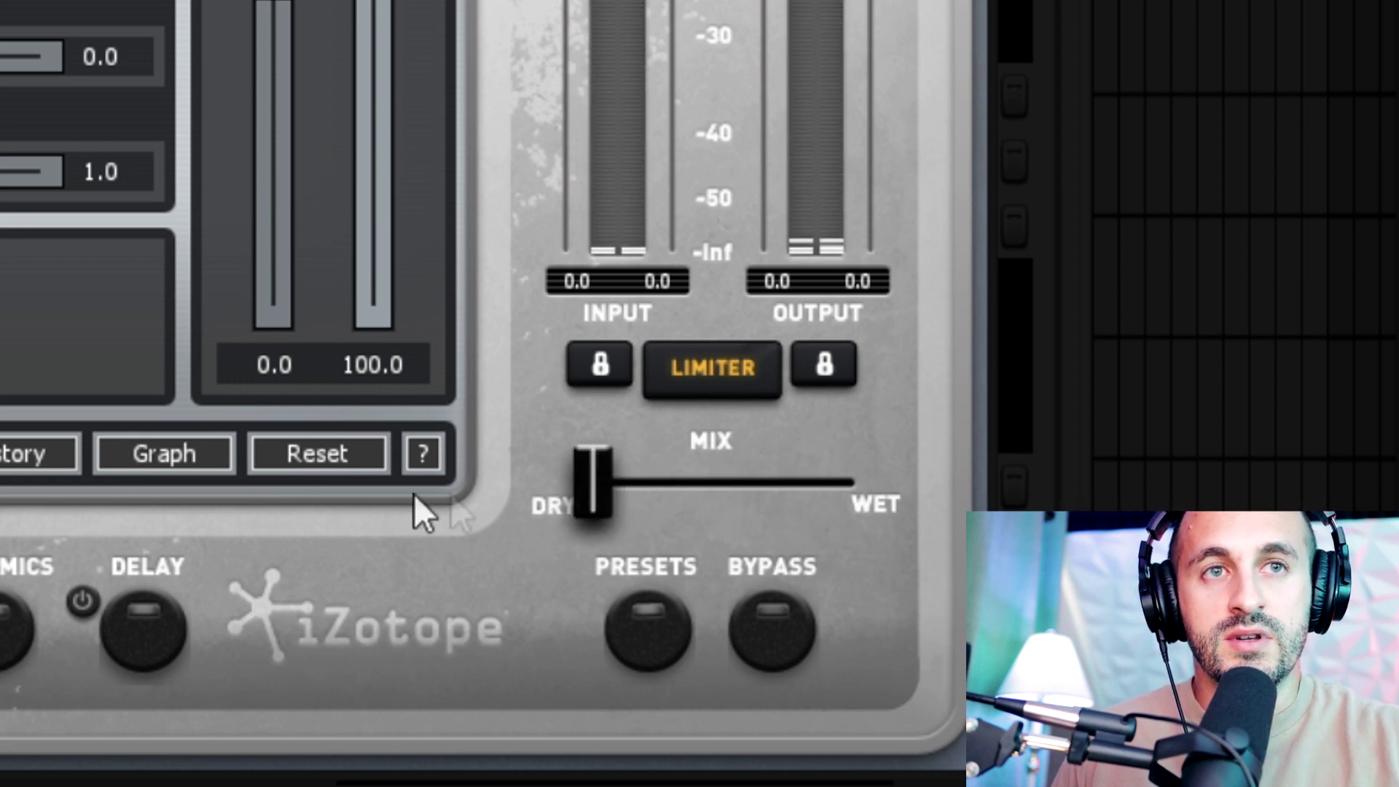
left_click_drag(572, 490, 838, 484)
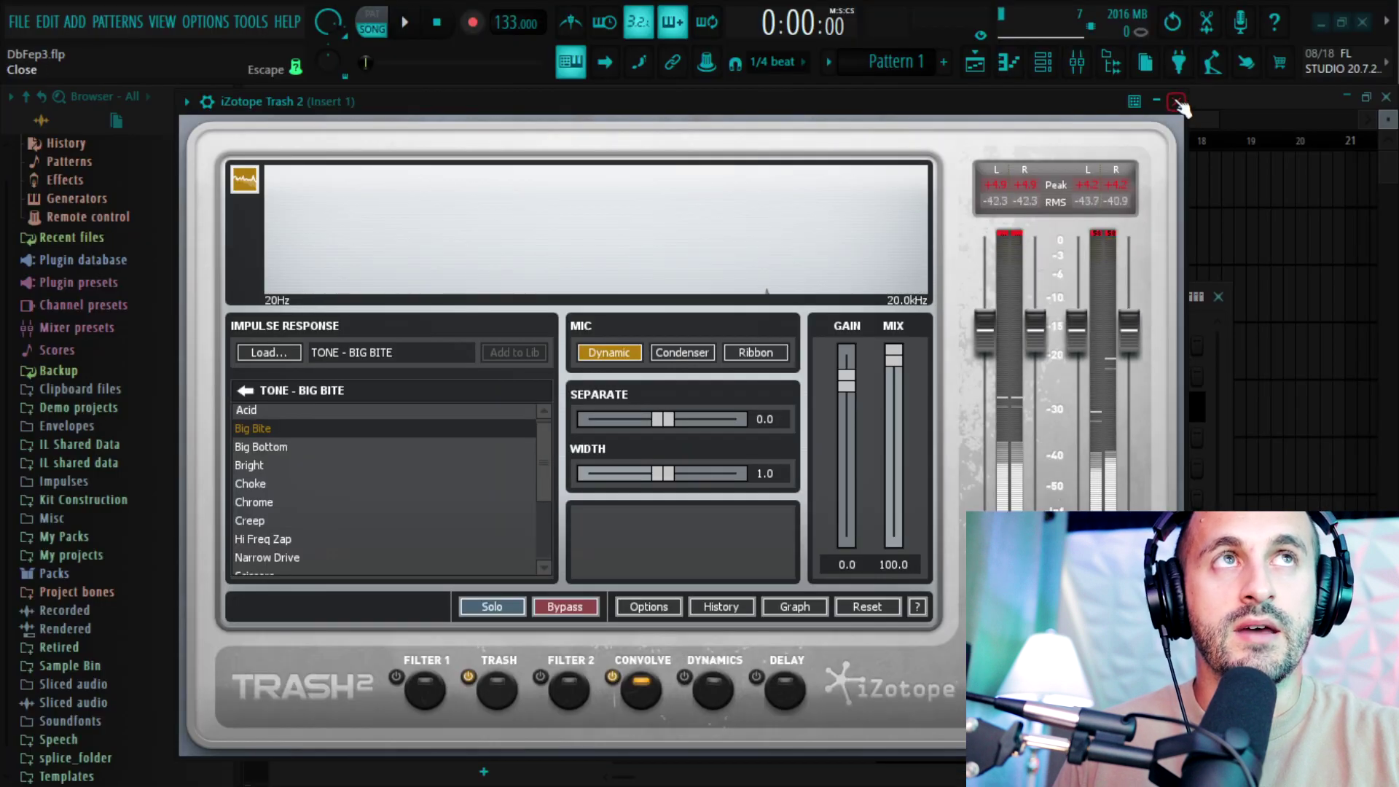
left_click(1177, 103)
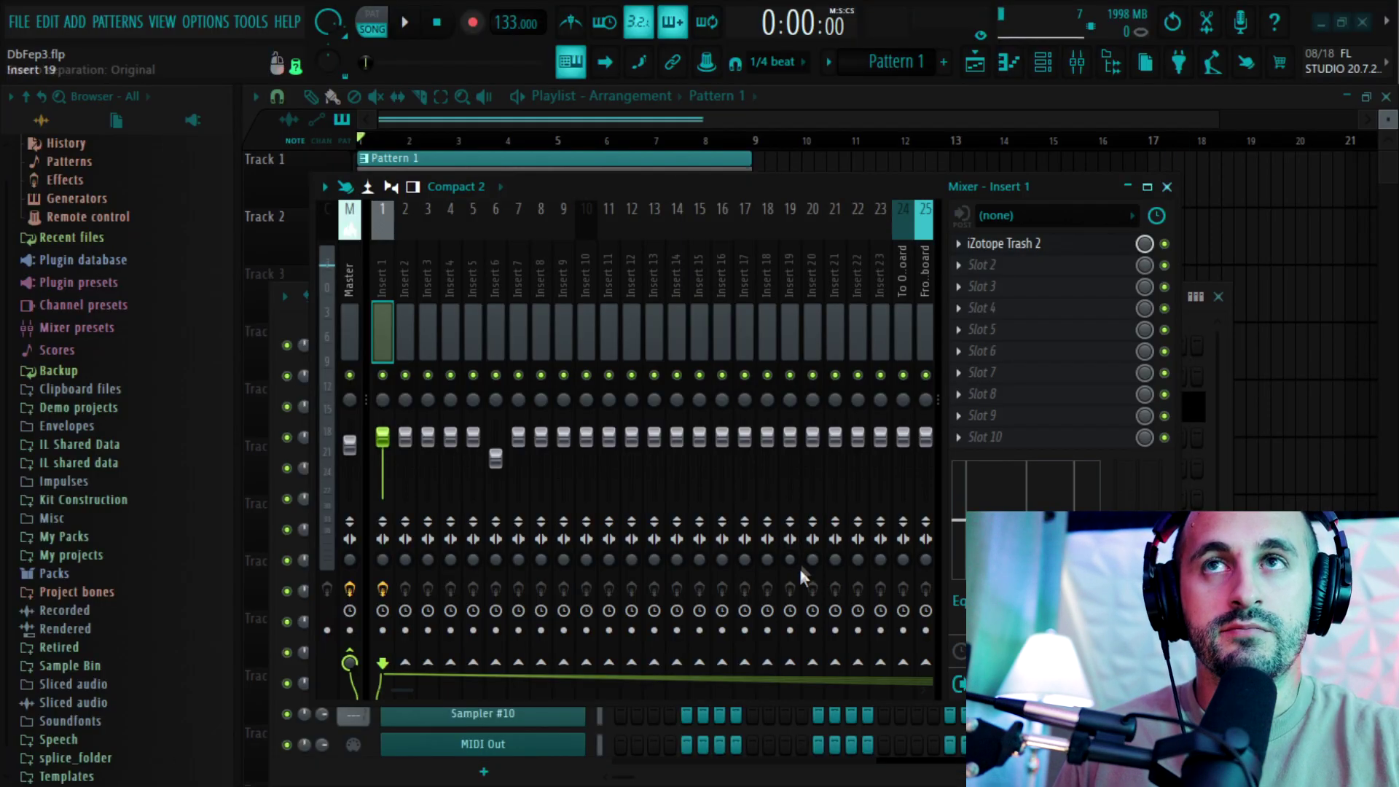
Open the Serum instrument from the channel rack, switch off oscillator A and enable the noise oscillator
key("F6")
left_click(568, 455)
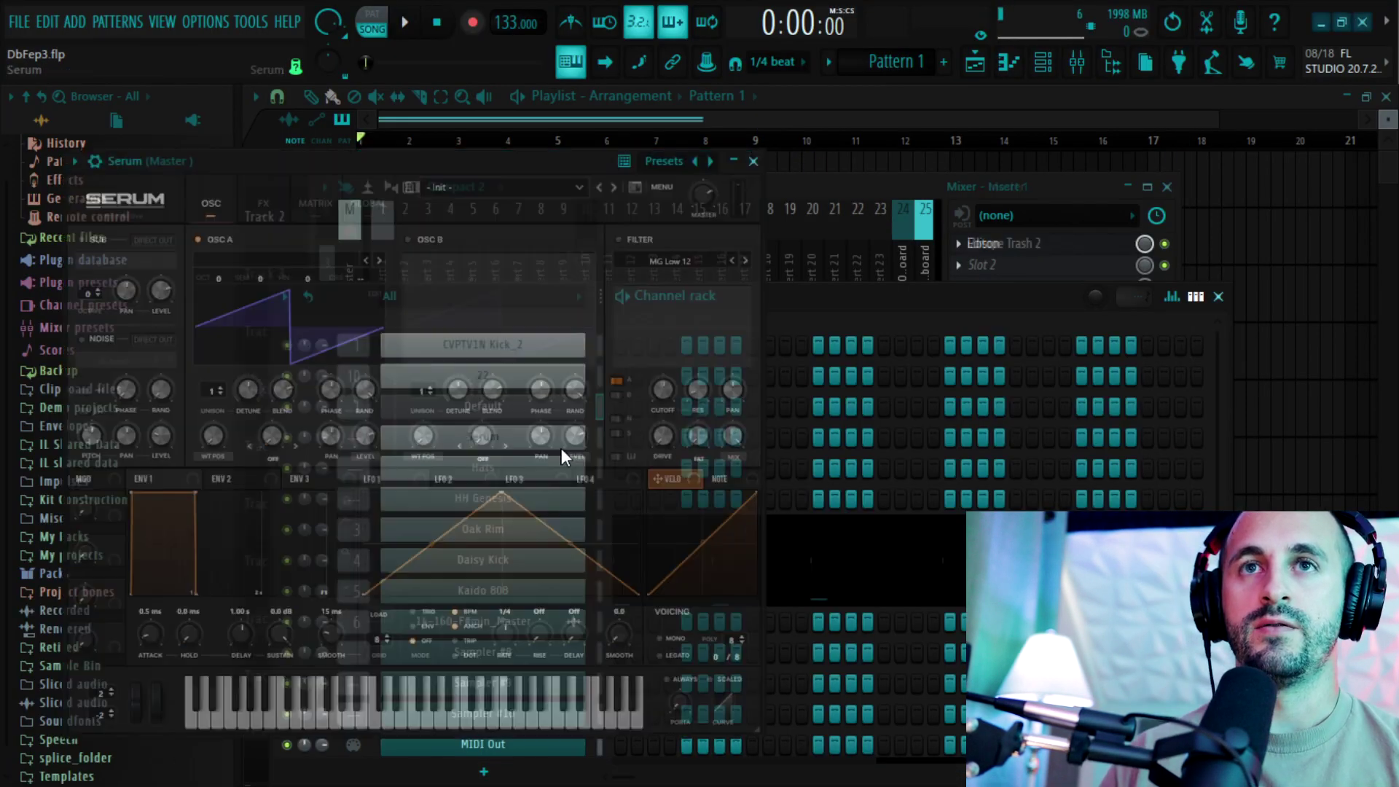
left_click_drag(498, 167, 674, 138)
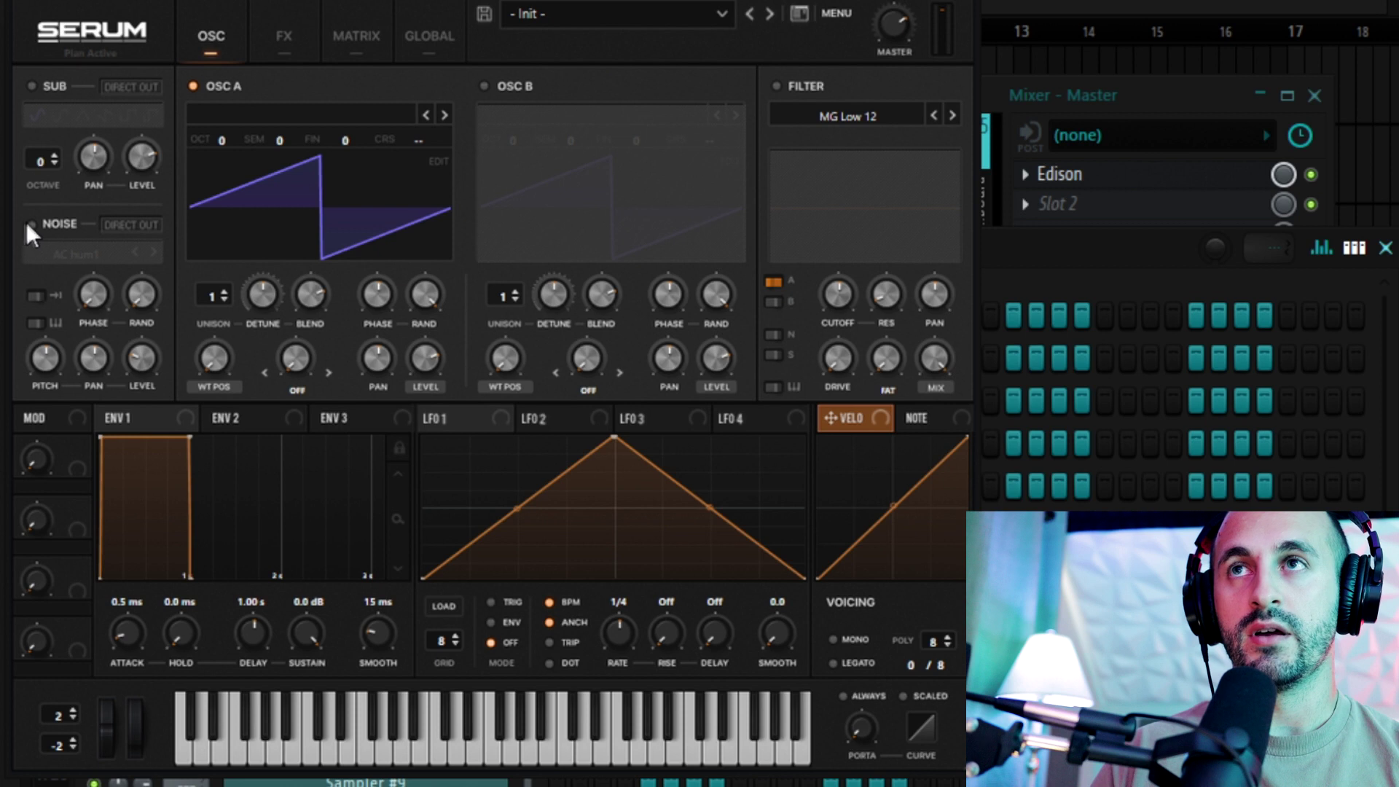
left_click(193, 86)
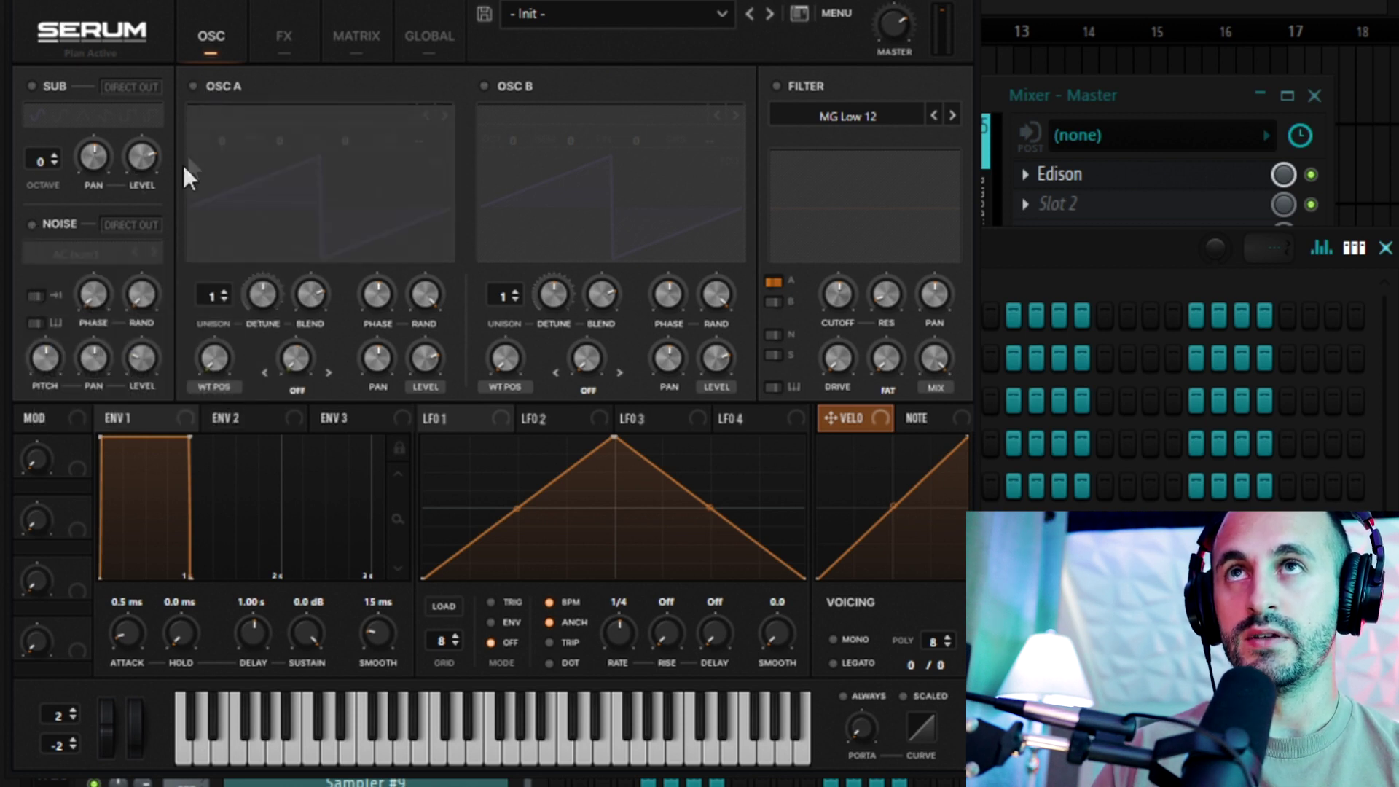
left_click(31, 225)
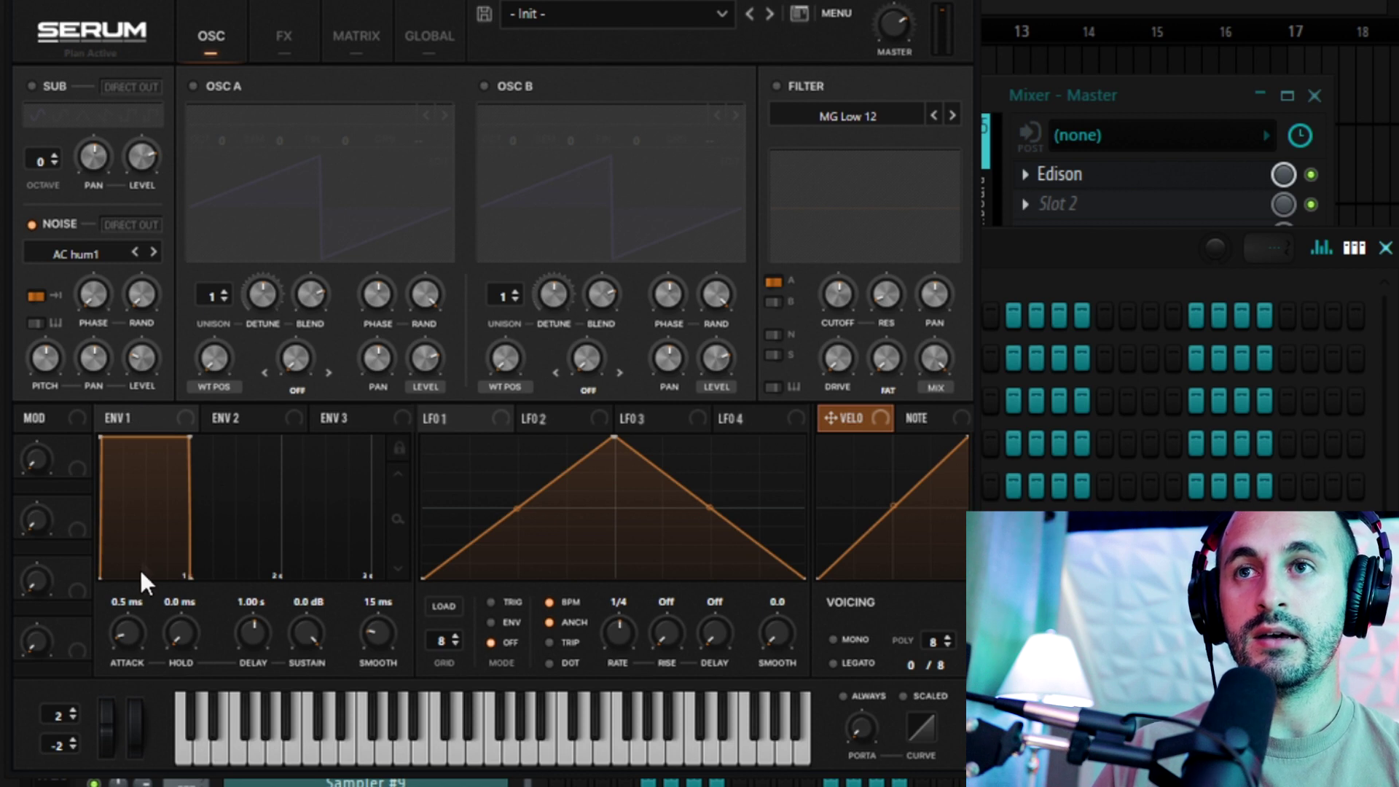
Shape envelope 1 into a short hit with 0.0 ms attack, 87 ms decay and -52.7 dB sustain
left_click_drag(121, 623, 125, 644)
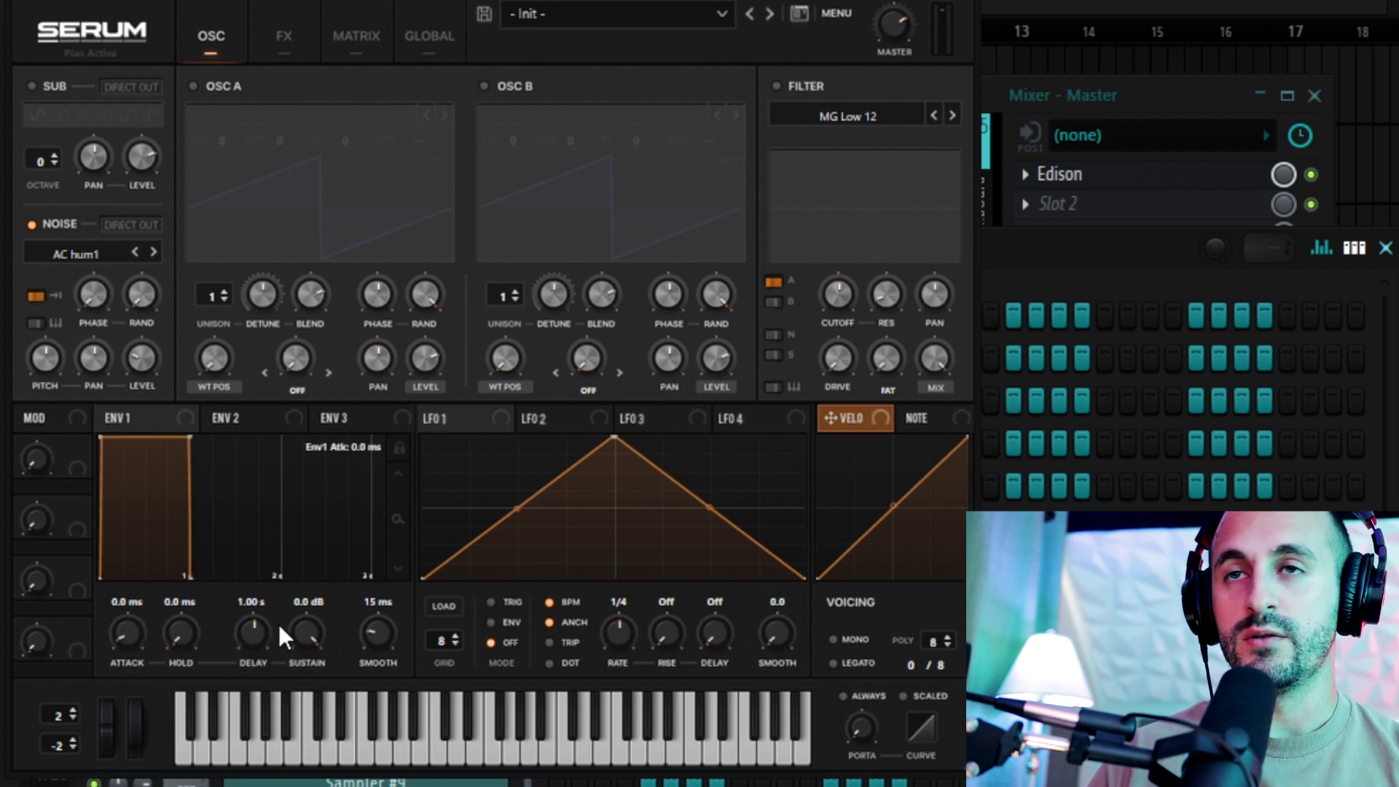
left_click_drag(260, 619, 266, 693)
left_click_drag(307, 632, 320, 762)
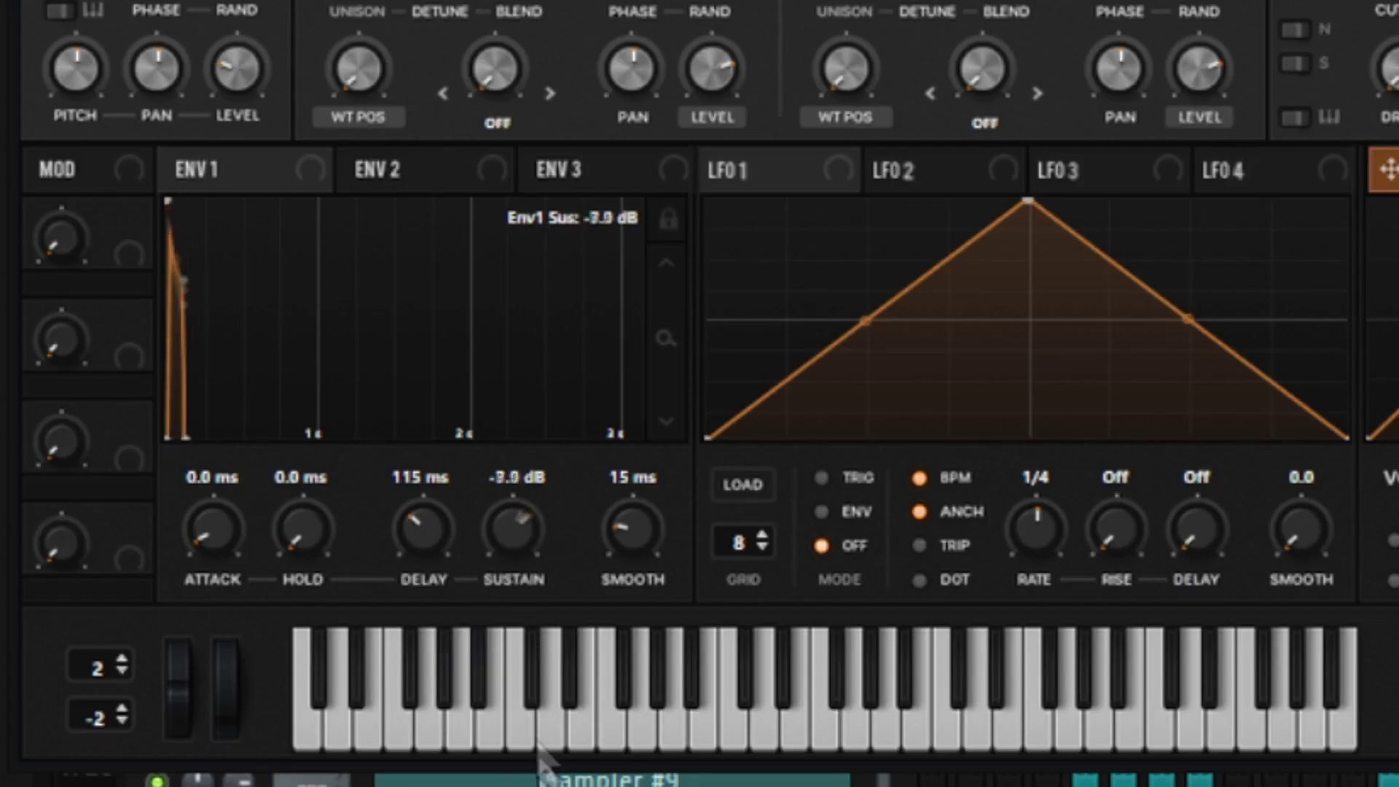
left_click_drag(540, 751, 540, 761)
left_click_drag(513, 528, 510, 578)
mouse_move(422, 529)
left_mouse_down()
mouse_move(443, 569)
mouse_move(440, 543)
left_mouse_up()
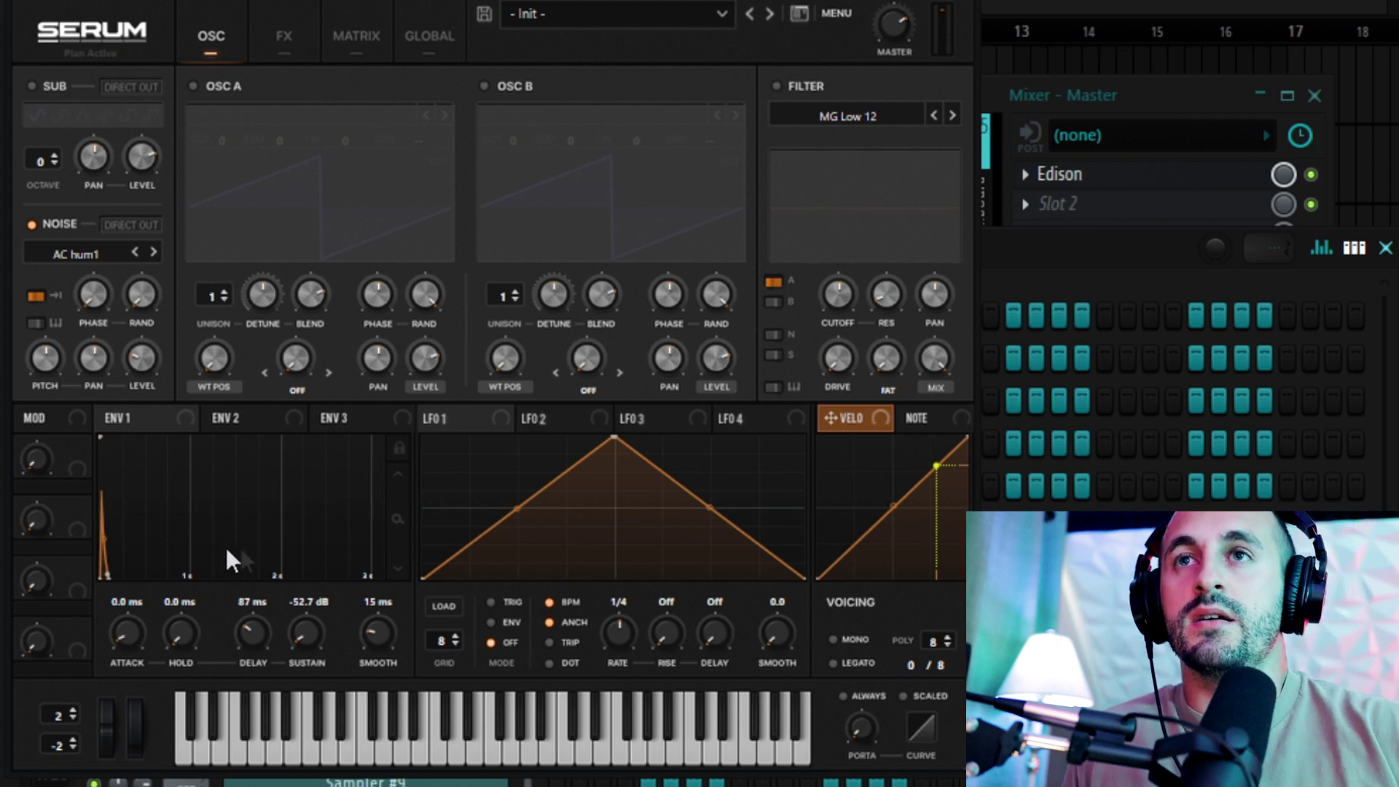
Load the Juno_60_Raw_b sample from Musicradar's White_Noise_Raw set into the noise oscillator and raise its pitch
left_click(75, 251)
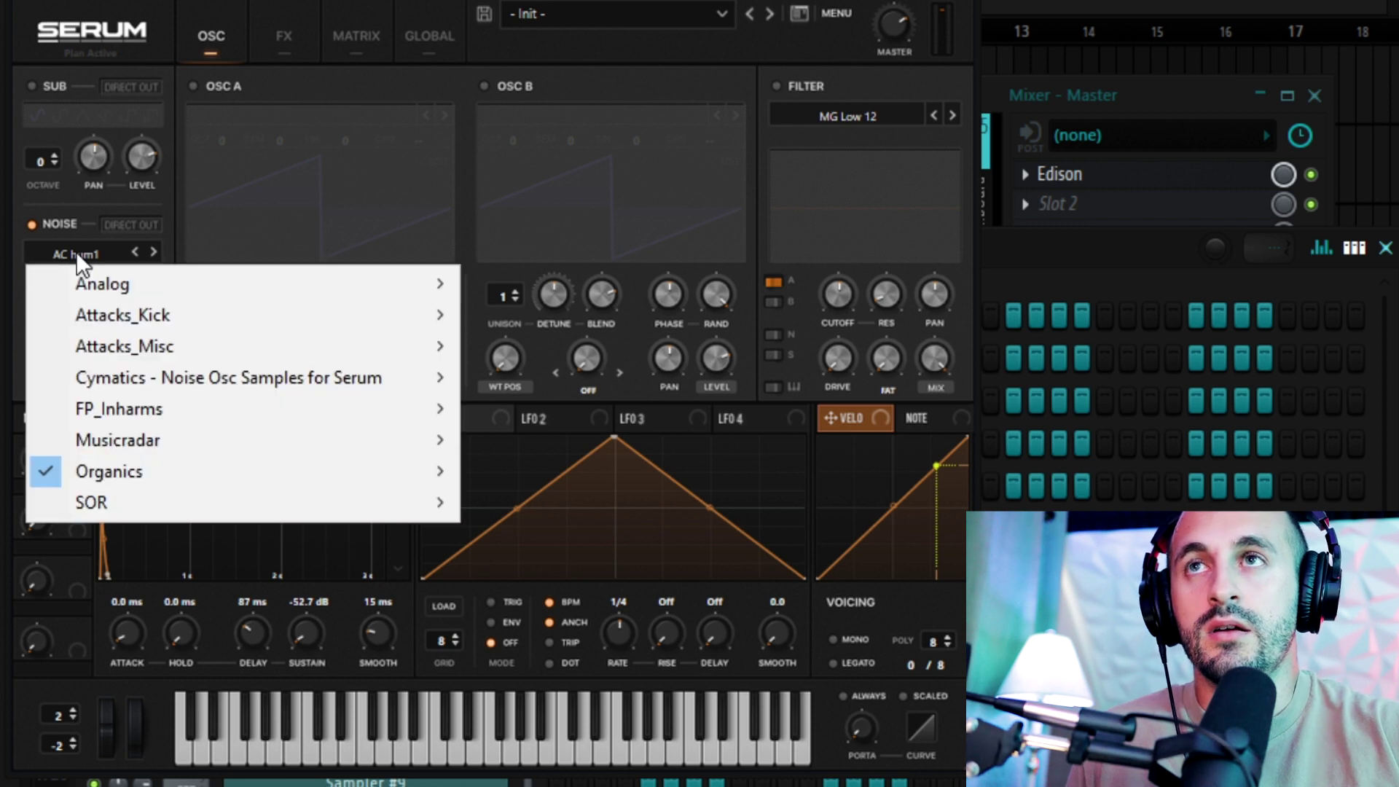
mouse_move(157, 445)
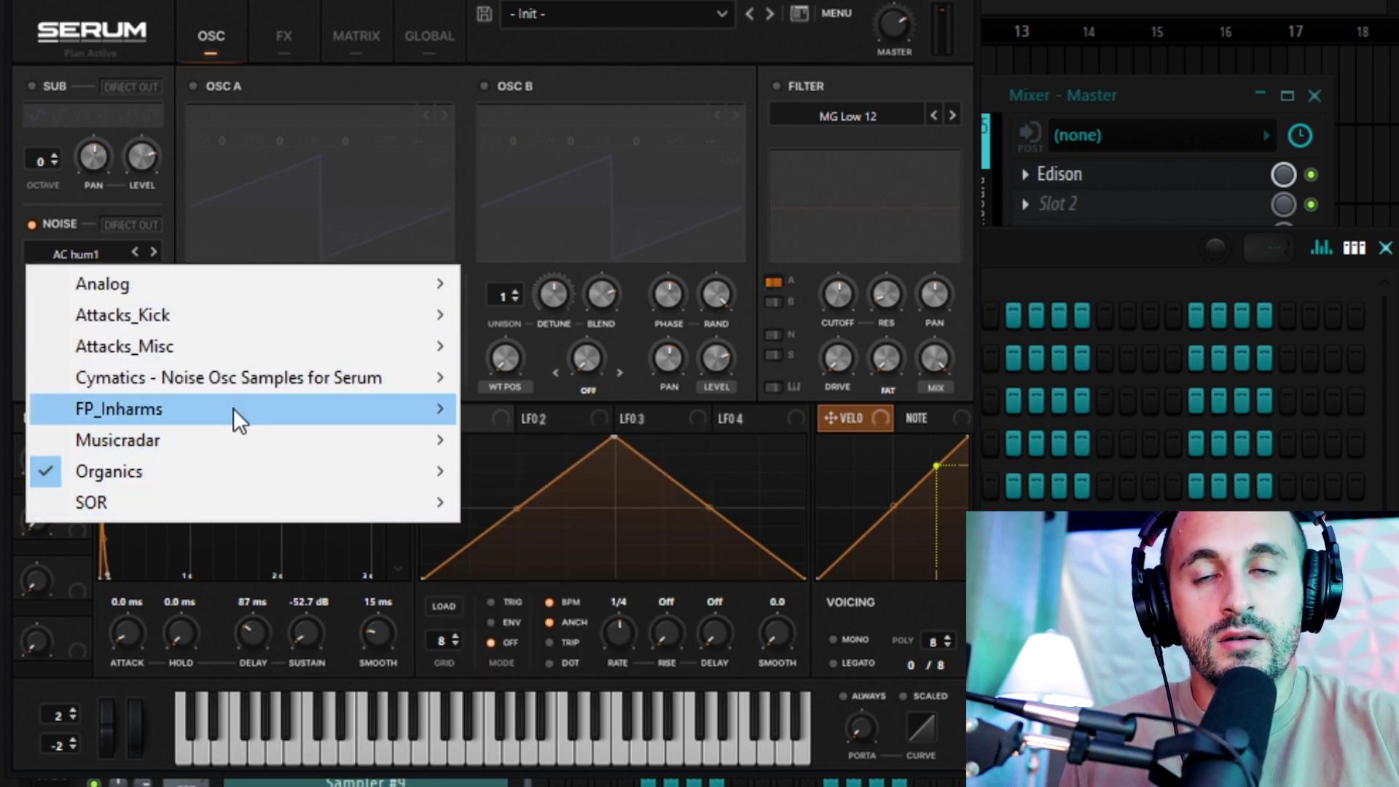
mouse_move(236, 419)
mouse_move(260, 470)
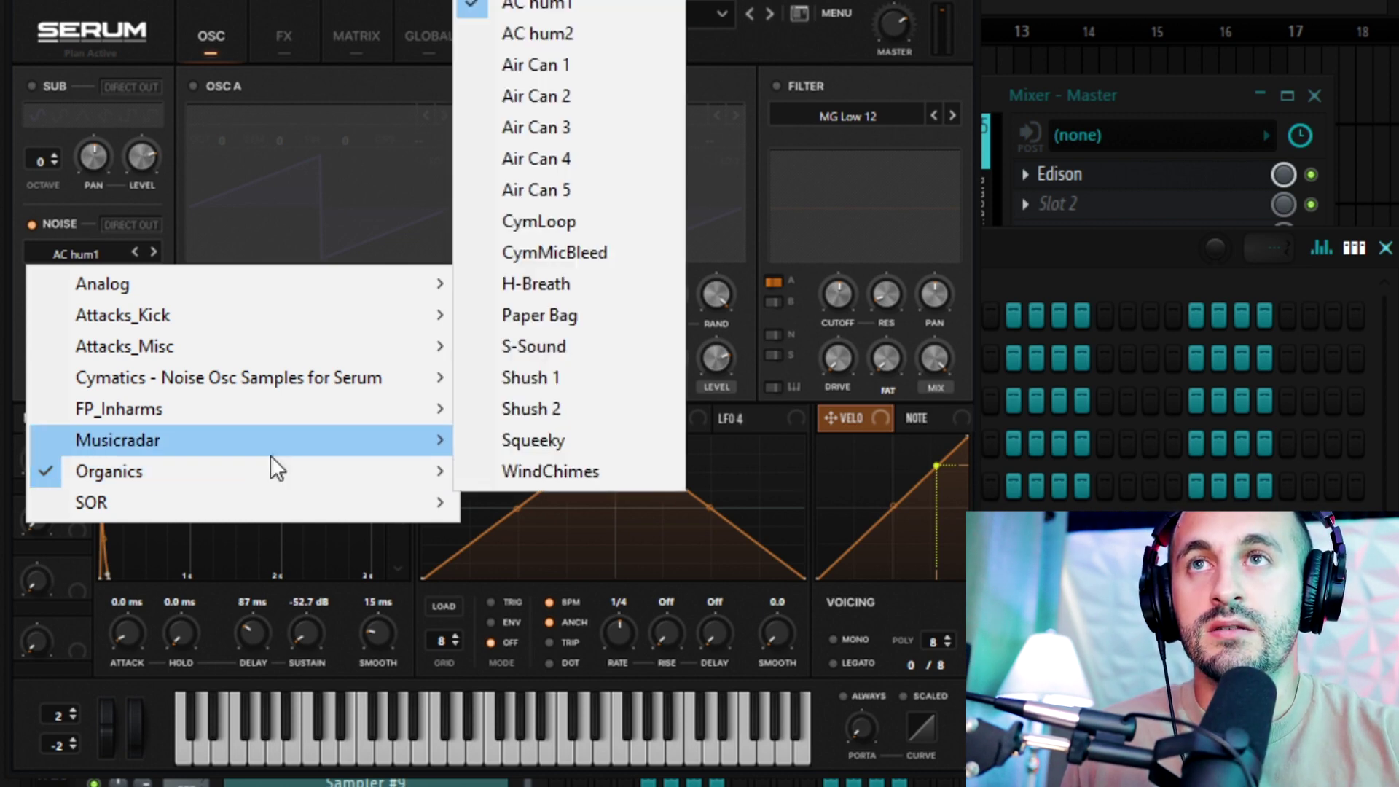
mouse_move(301, 451)
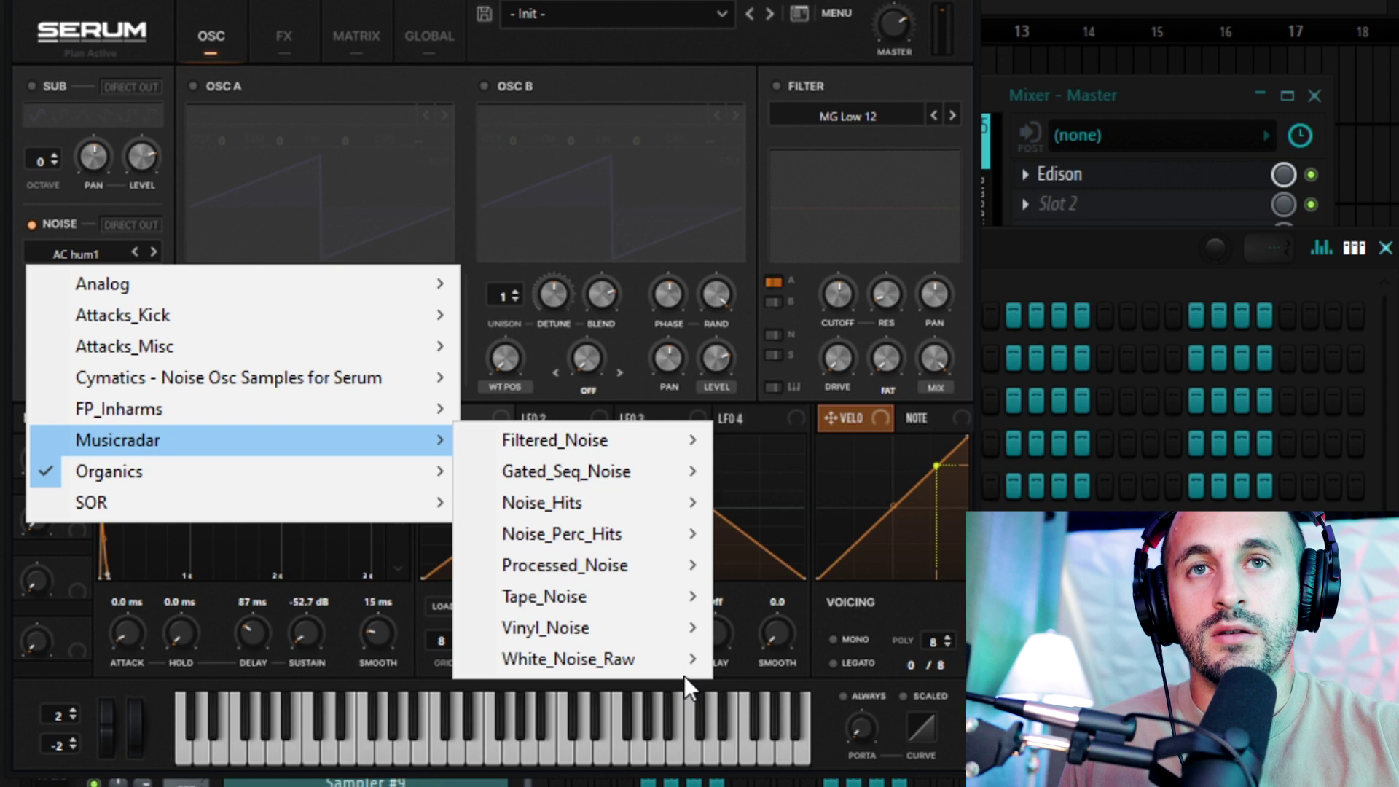
mouse_move(685, 670)
left_click(929, 308)
left_click_drag(50, 356, 165, 280)
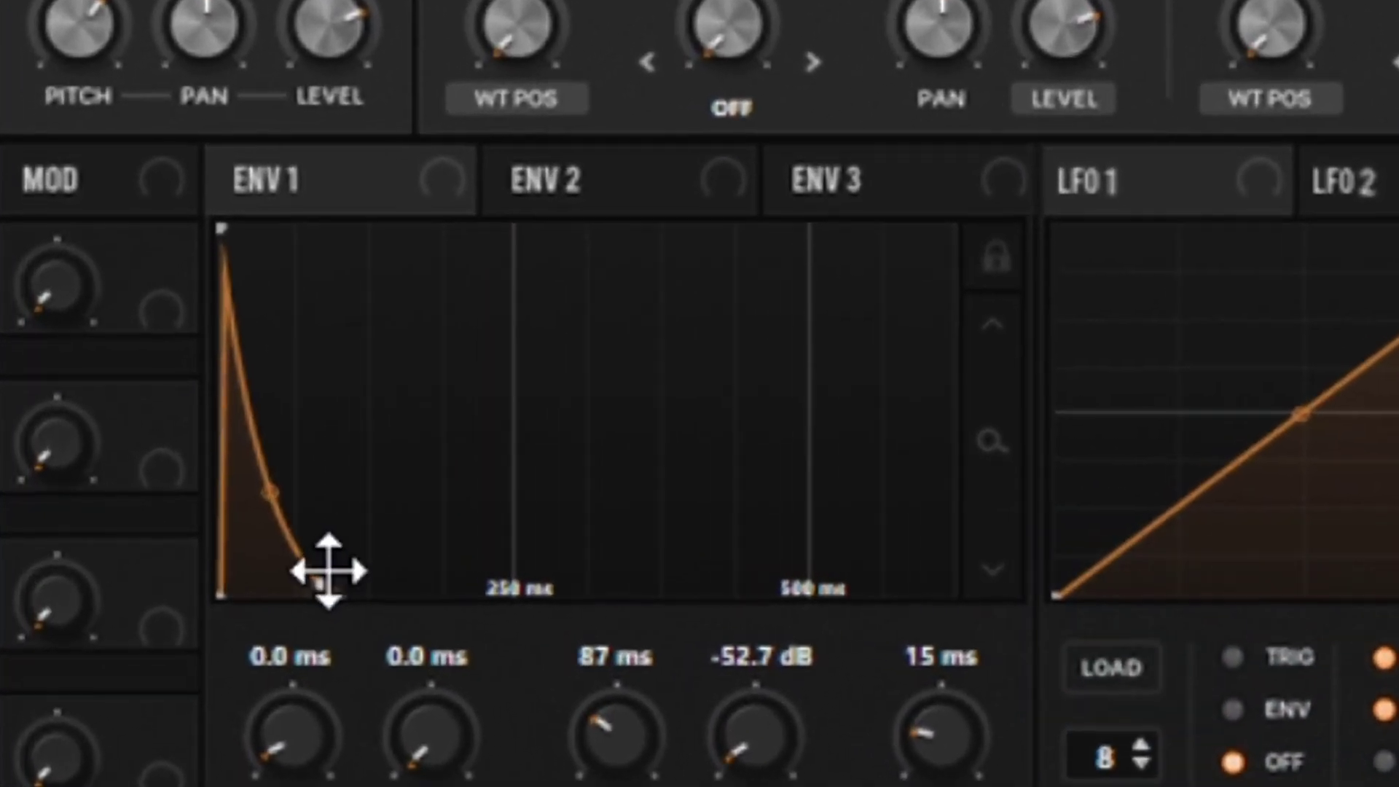
Tighten envelope 1 to 2.4 ms attack, 57 ms decay and -63.5 dB sustain, and raise the noise pitch further
left_click_drag(267, 577, 174, 567)
left_click_drag(256, 484, 243, 556)
left_click_drag(310, 735, 303, 693)
left_click_drag(292, 573, 290, 495)
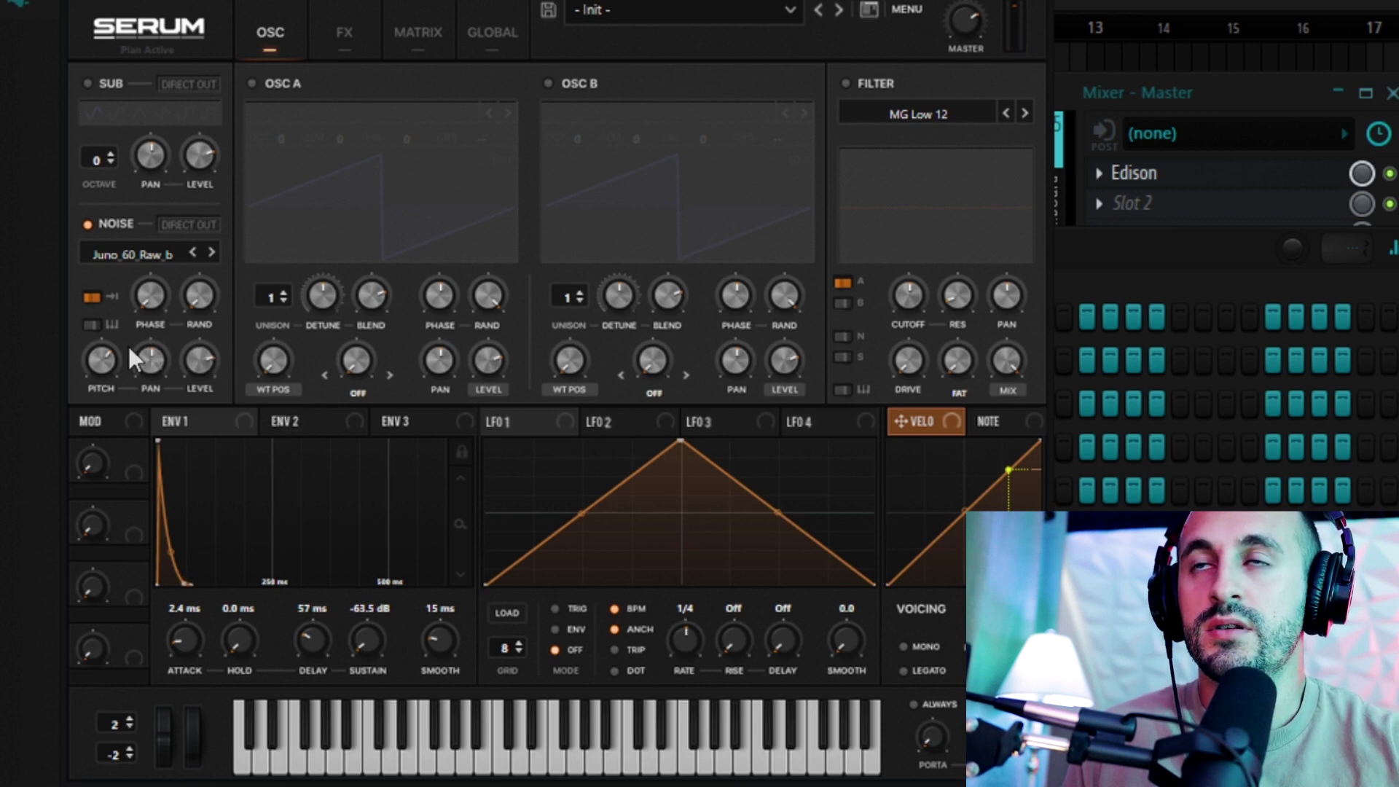
left_click_drag(107, 342, 107, 313)
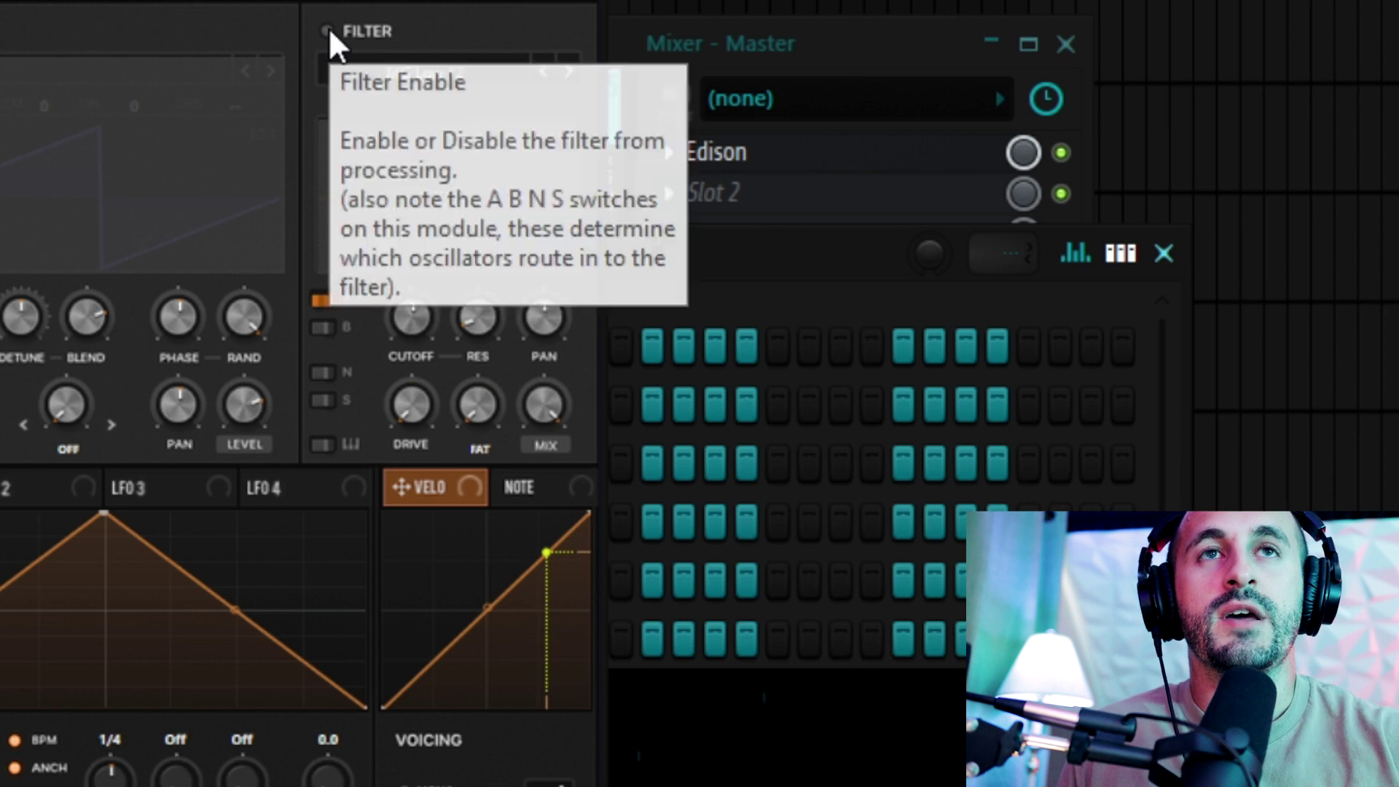
Enable the filter, route only the noise oscillator through it and set its type to HP 12 from the Multi group
left_click(845, 83)
left_click(842, 283)
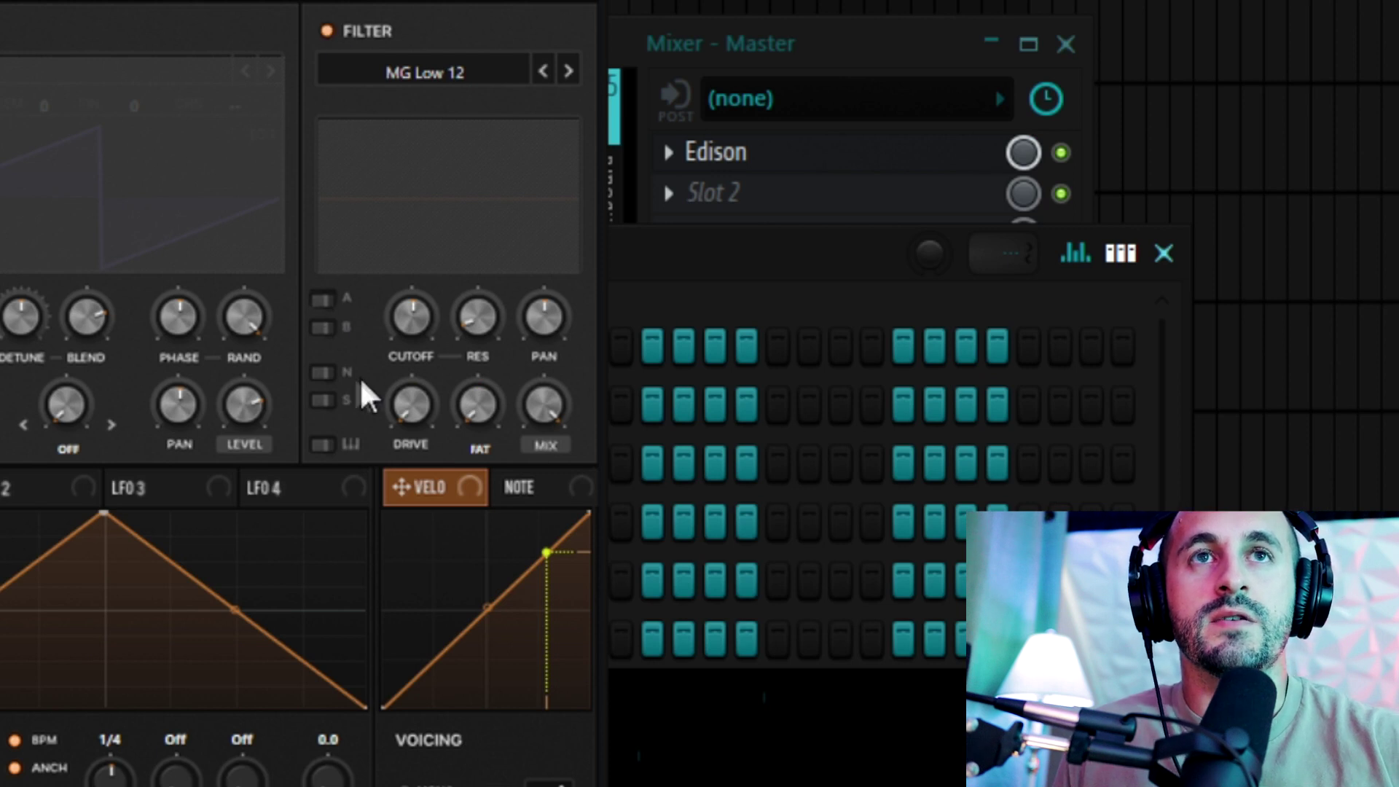
left_click(325, 373)
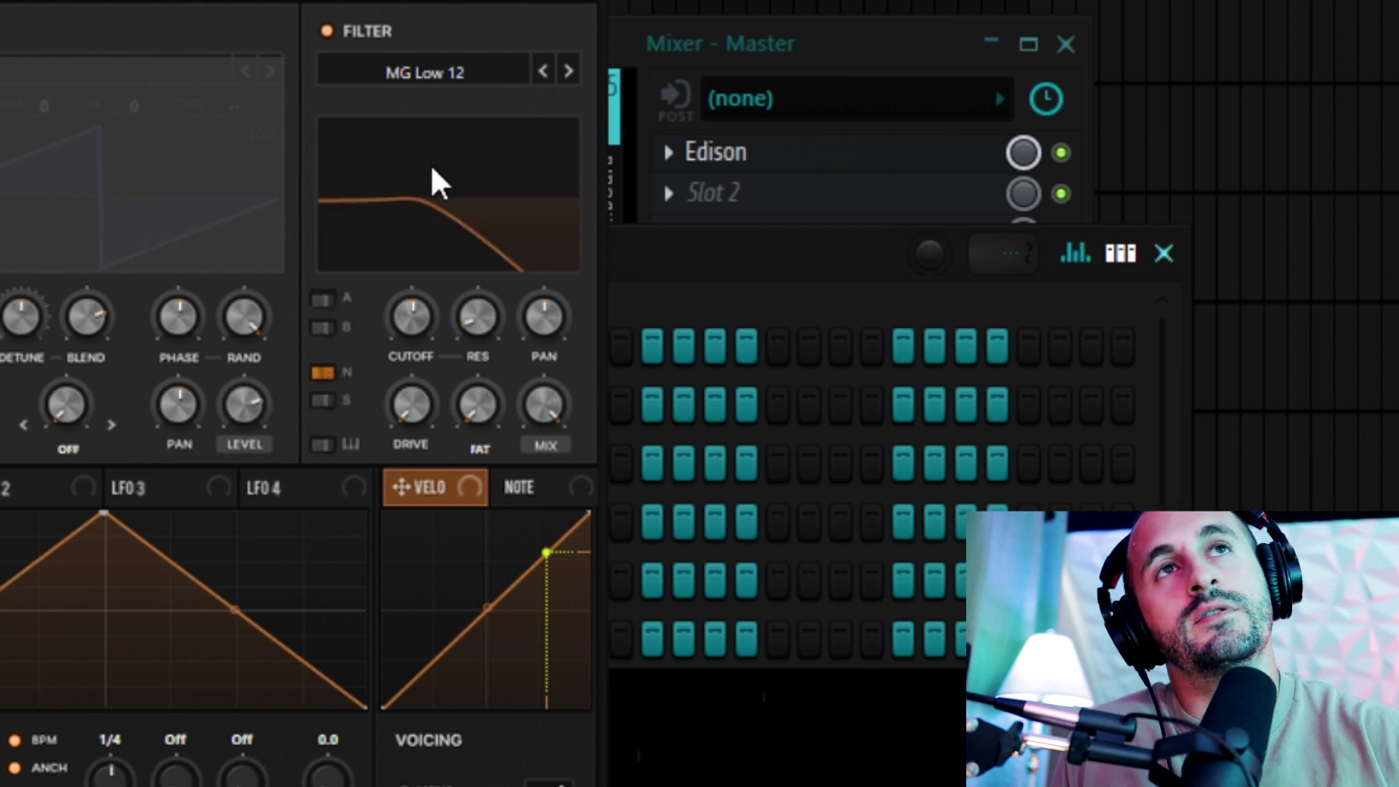
left_click(451, 72)
mouse_move(496, 181)
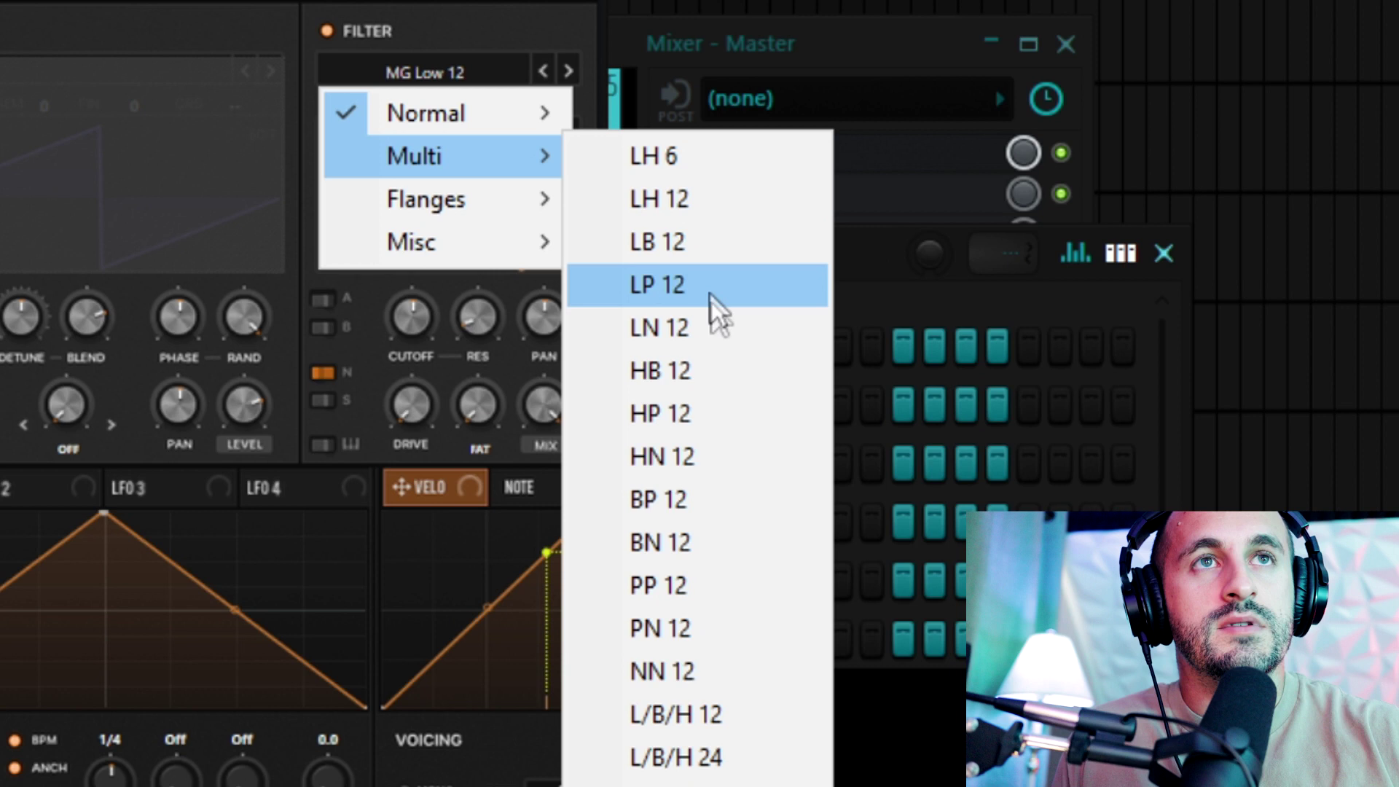
left_click(715, 412)
Shape the HP 12 filter's tone by adjusting its cutoff, resonance, drive and second frequency
left_click_drag(415, 328, 437, 244)
left_click_drag(481, 306, 506, 162)
left_click_drag(428, 328, 432, 283)
left_click_drag(411, 408, 437, 280)
left_click_drag(428, 336, 489, 305)
left_click_drag(493, 406, 498, 329)
left_click_drag(498, 329, 429, 317)
left_click_drag(529, 400, 558, 436)
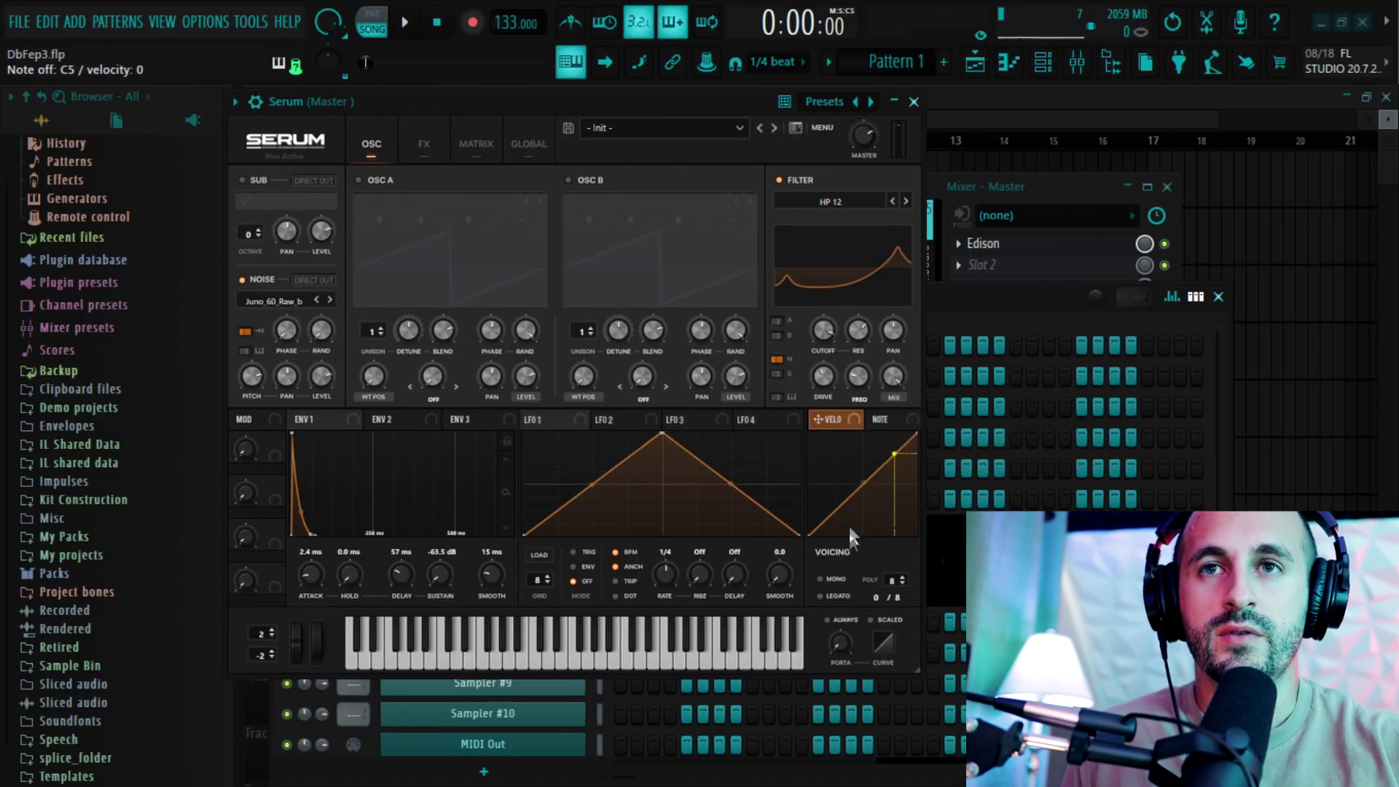
Switch the voicing to mono and refine the noise hit, trying different decay lengths and setting envelope 1's decay to 49 ms
left_click(838, 580)
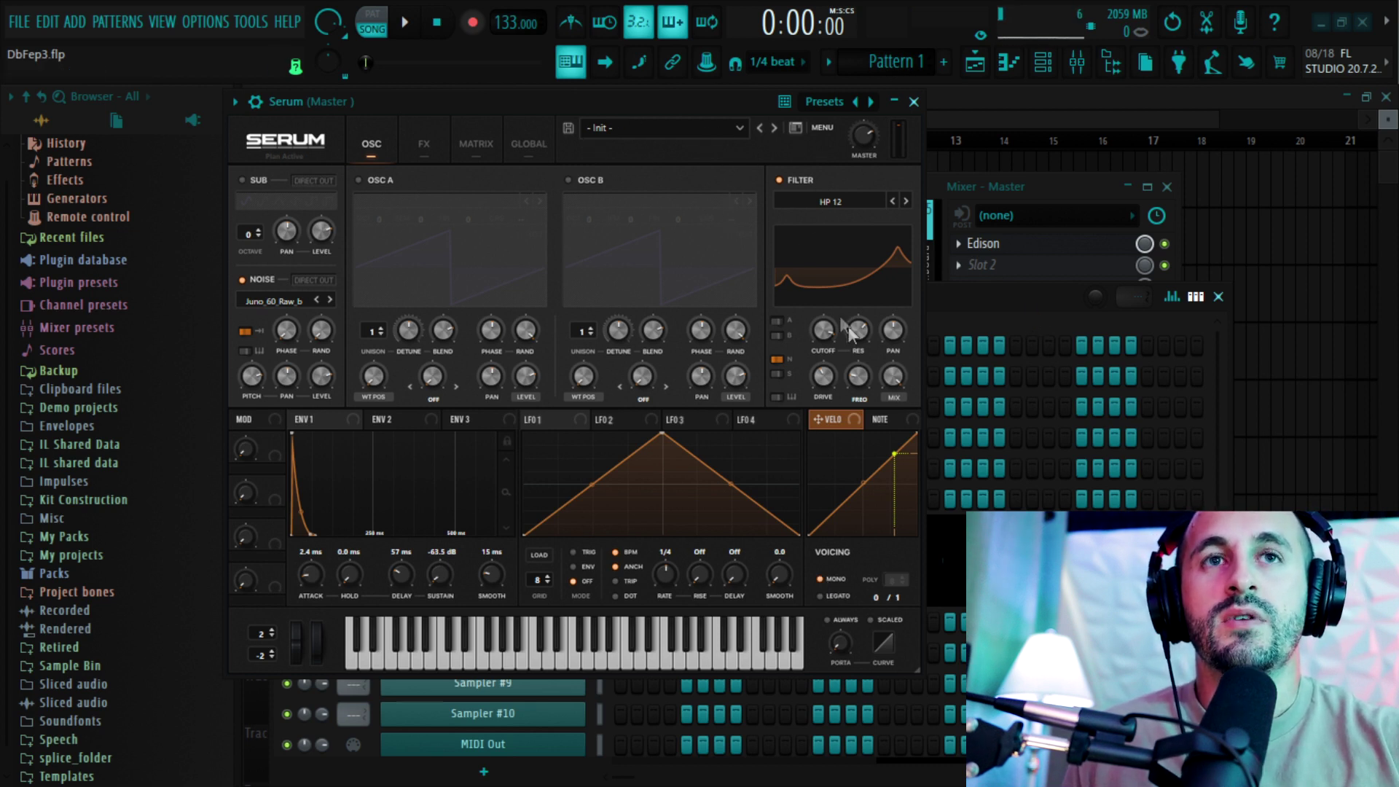
scroll(400, 570, "up", 3)
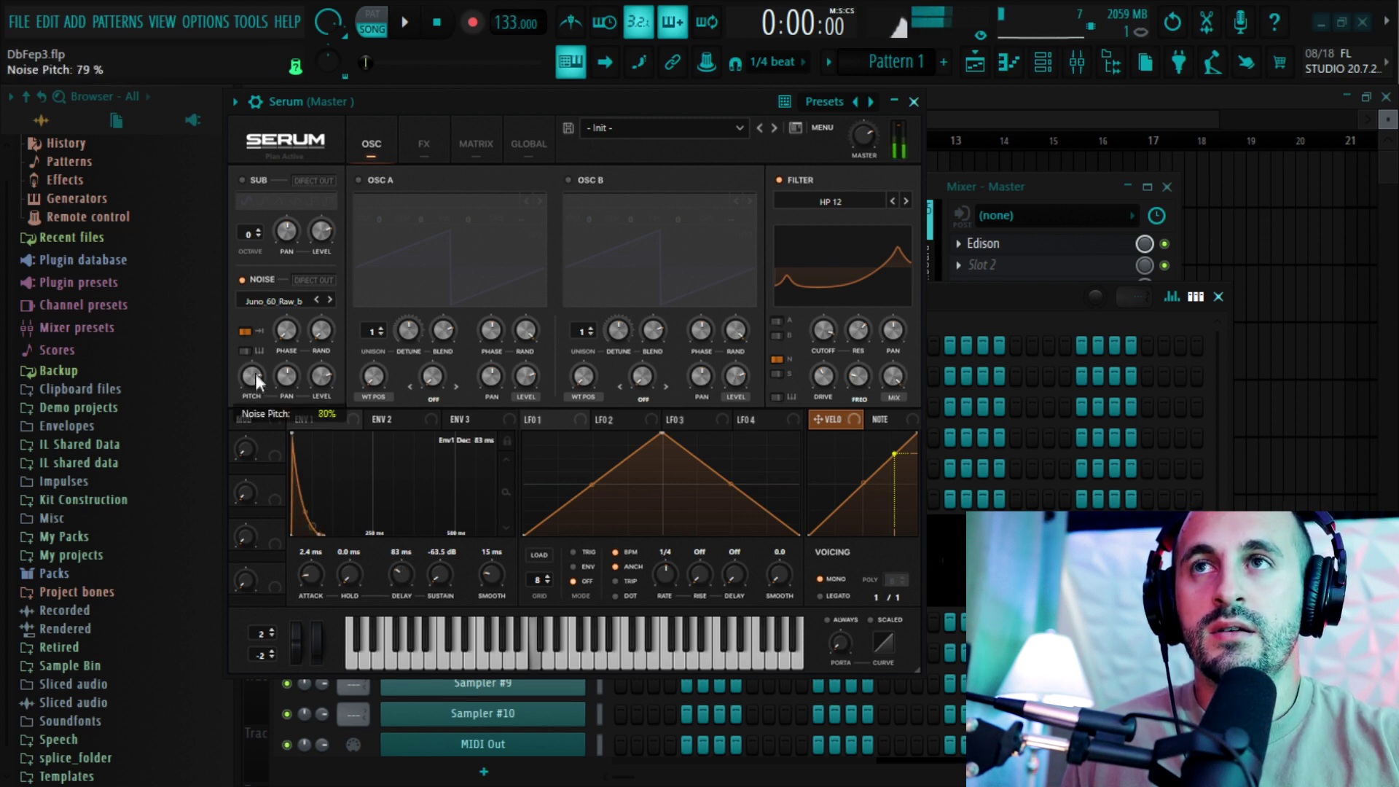
left_click_drag(399, 574, 402, 588)
scroll(403, 588, "up", 2)
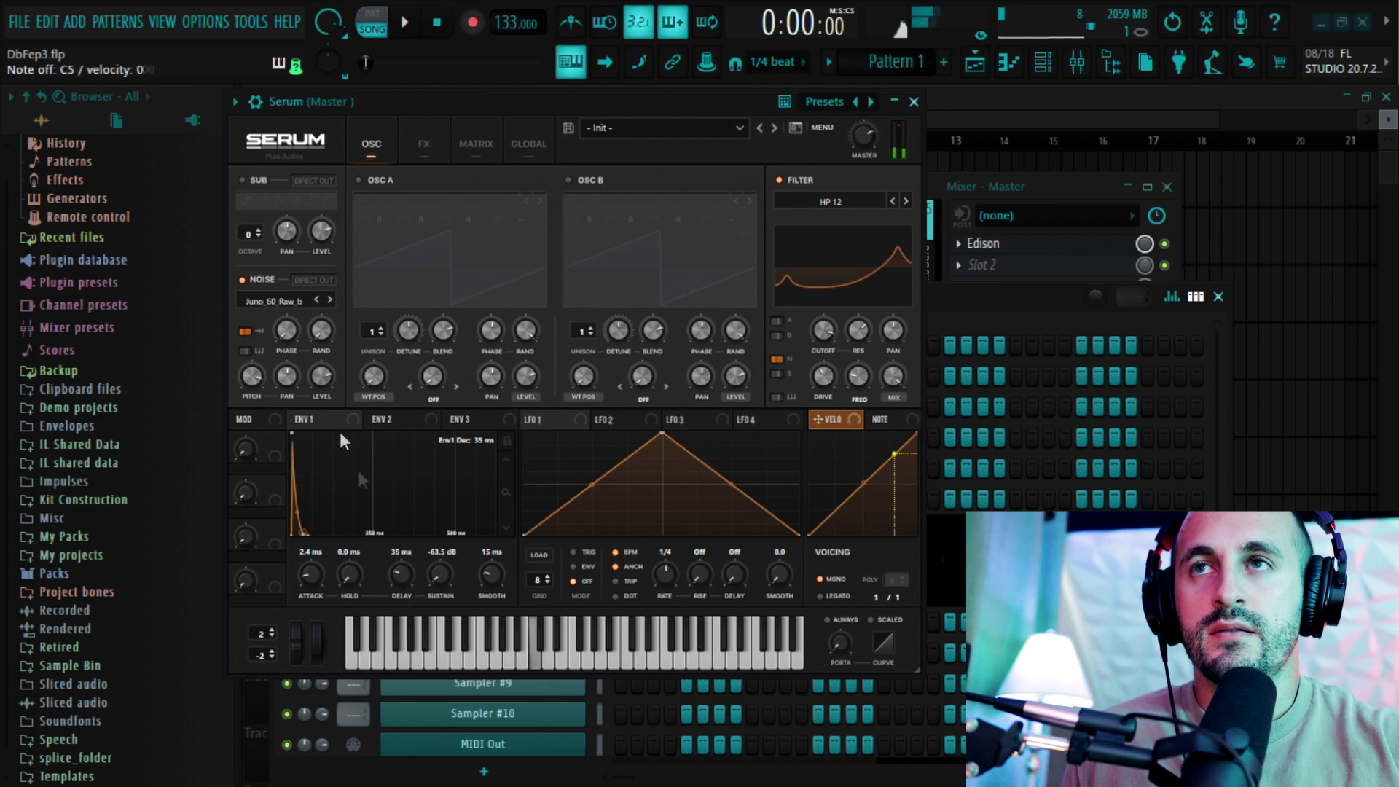
Change the filter type to High 24 from the Normal group
left_click(847, 201)
mouse_move(831, 223)
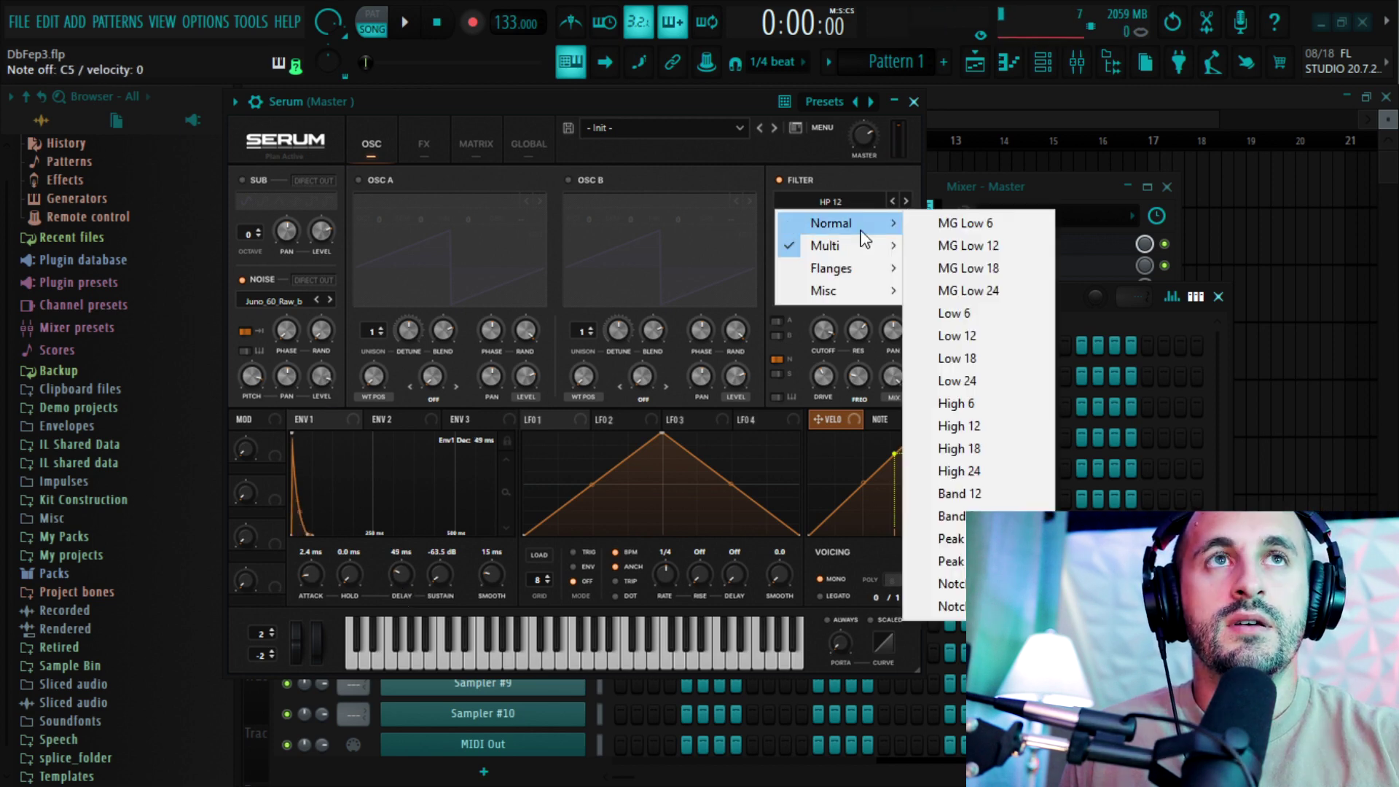
left_click(969, 470)
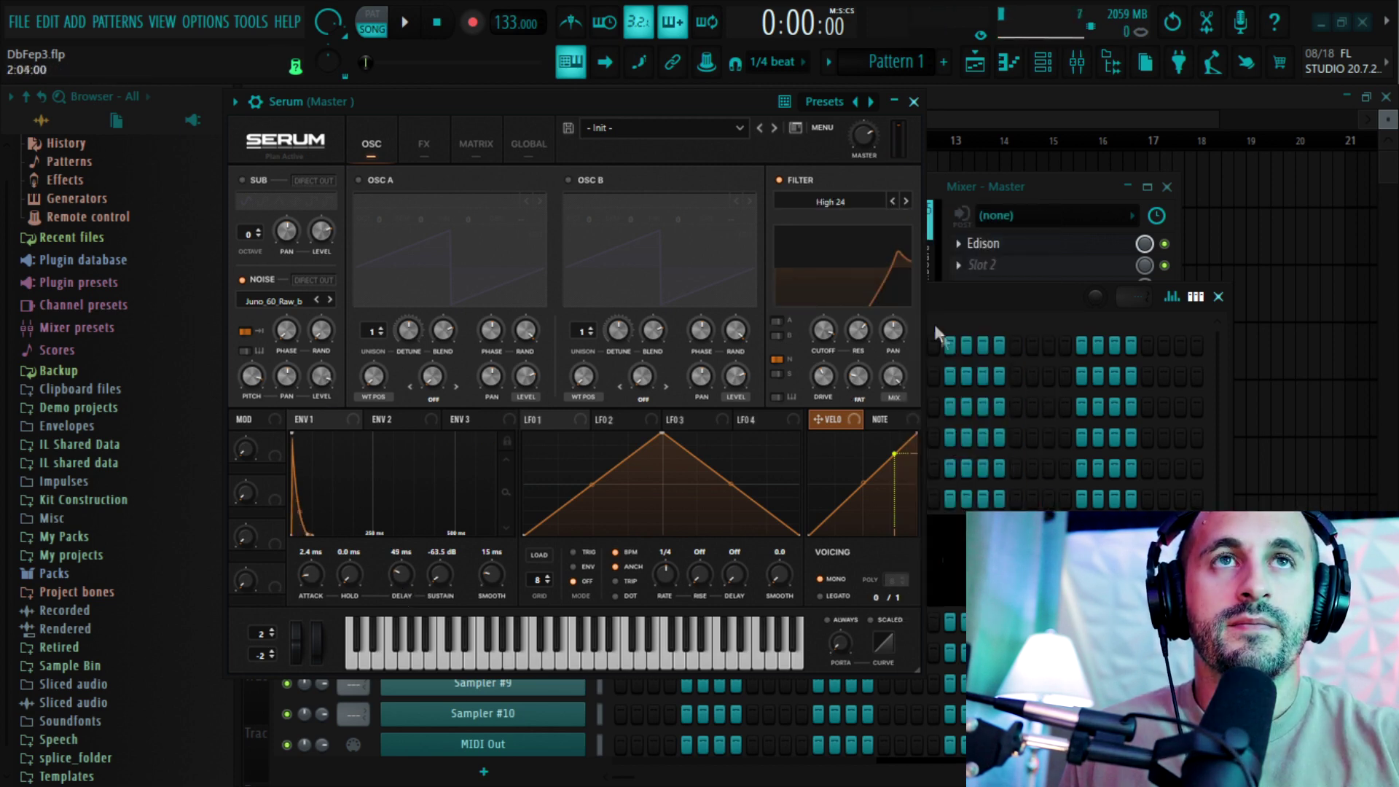
Set the filter cutoff to about 5152 Hz and load the Juno_60_Raw_a noise from Musicradar's White_Noise_Raw group
left_click_drag(857, 351, 867, 280)
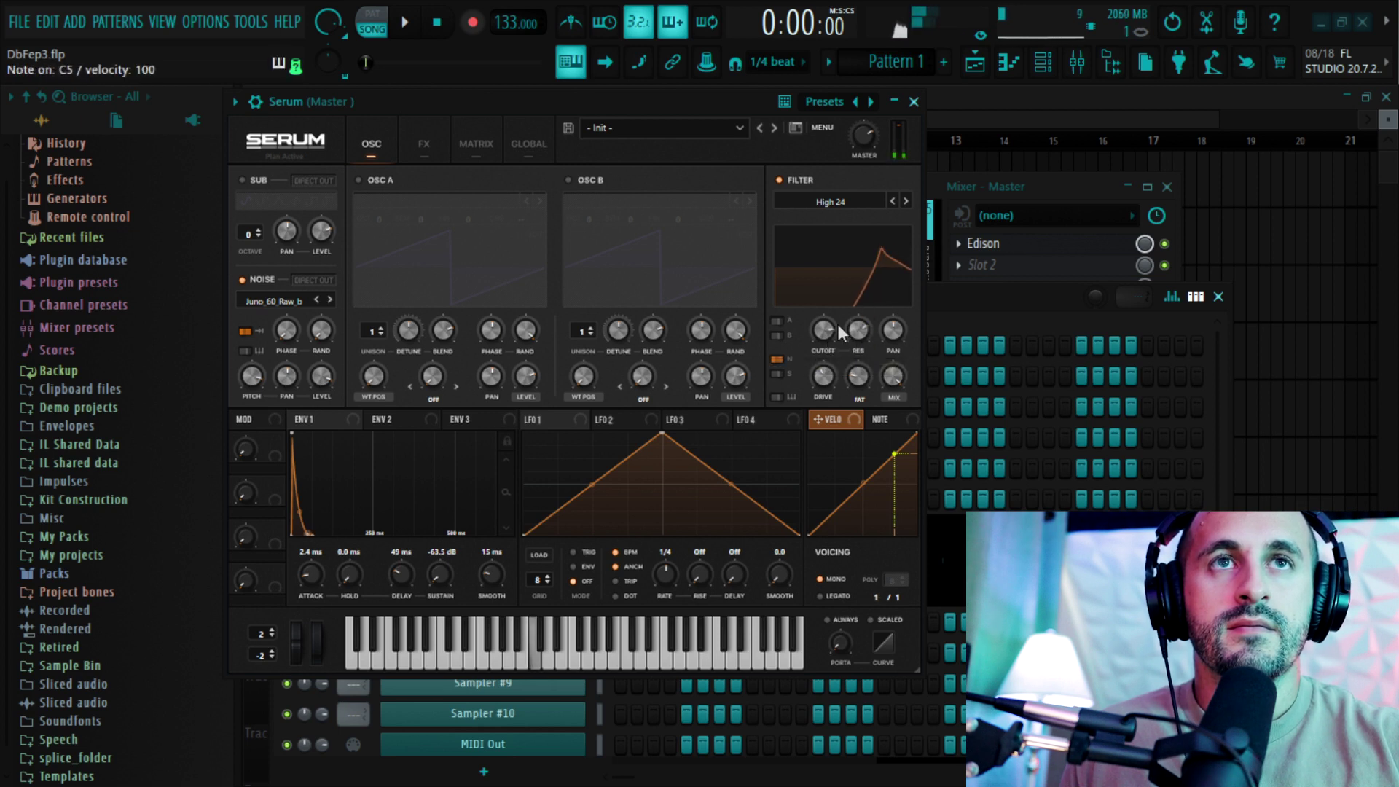
left_click(299, 294)
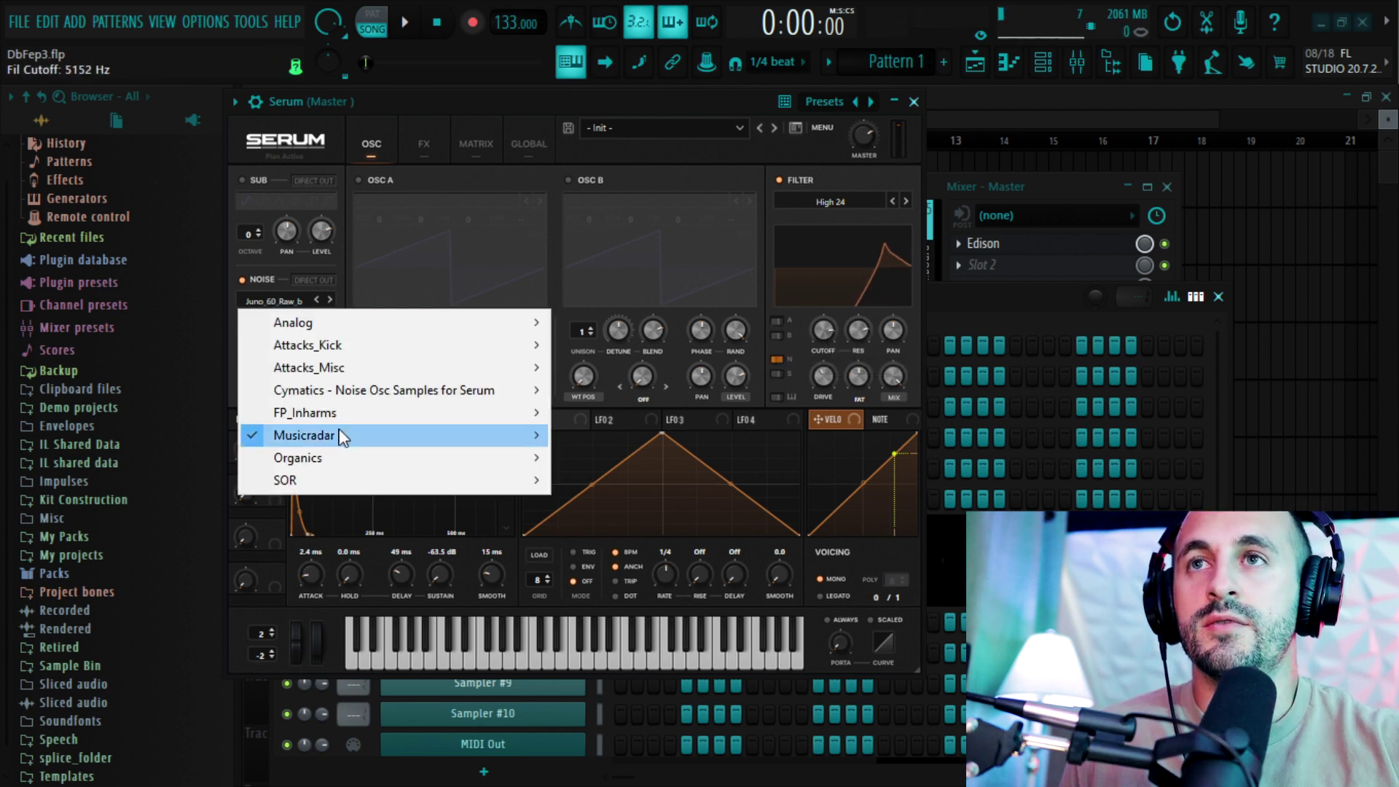
mouse_move(338, 435)
mouse_move(698, 525)
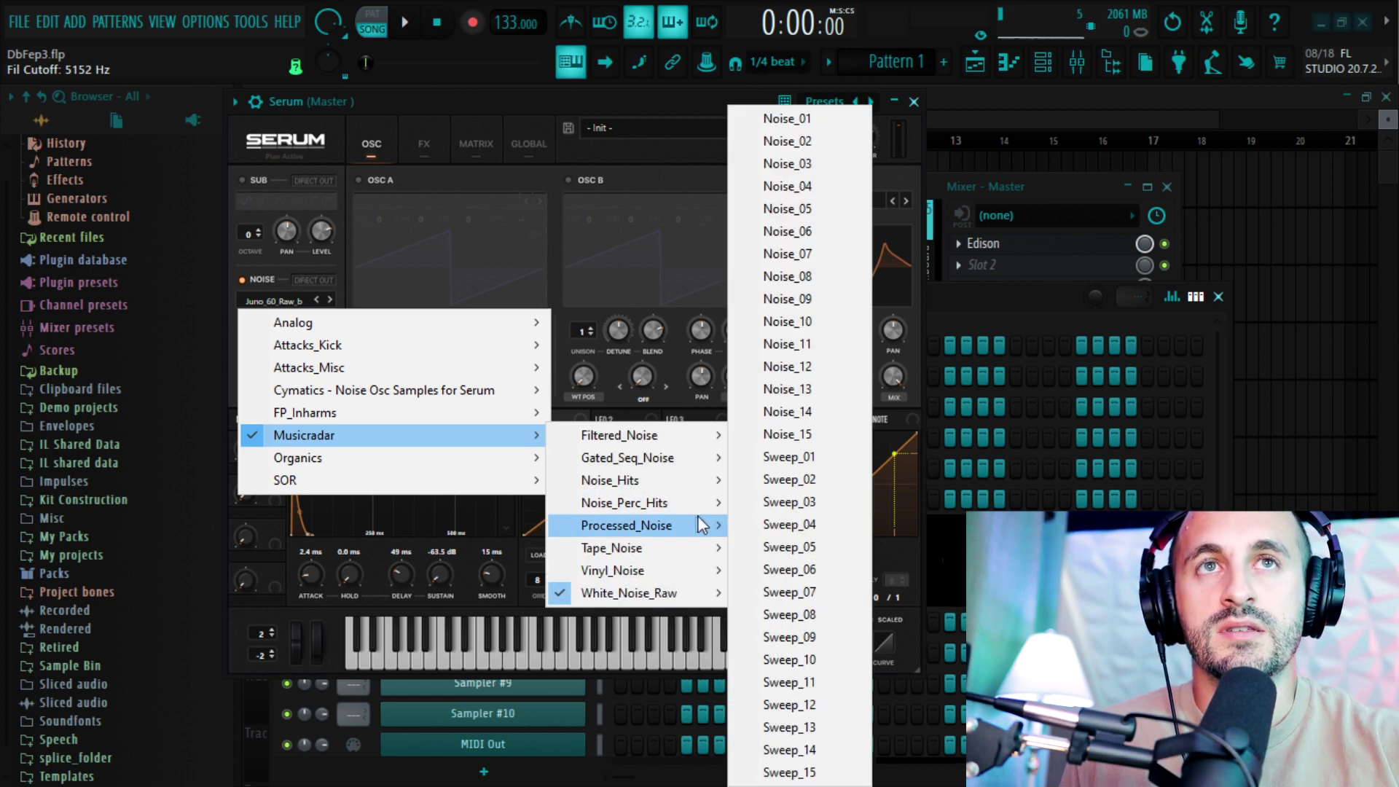
mouse_move(640, 592)
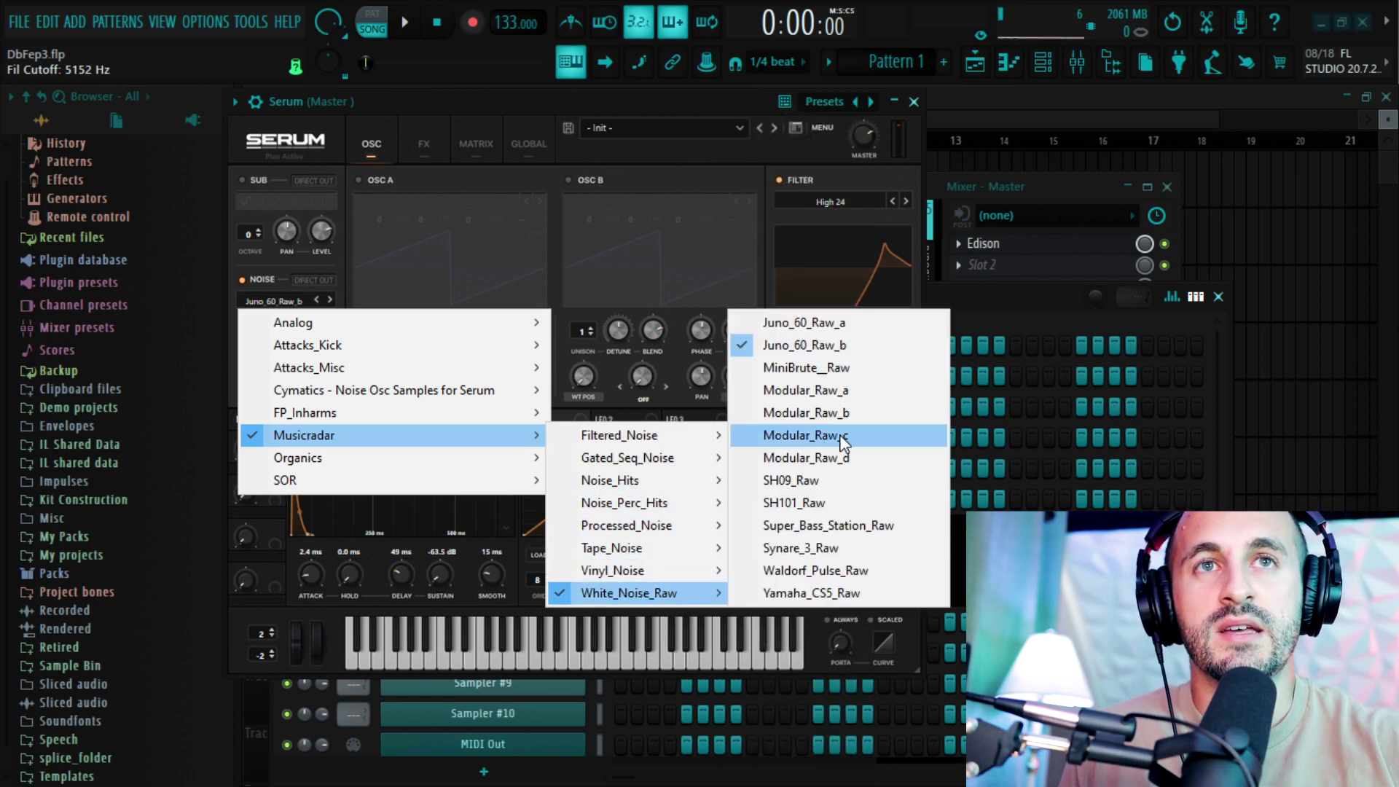
left_click(802, 322)
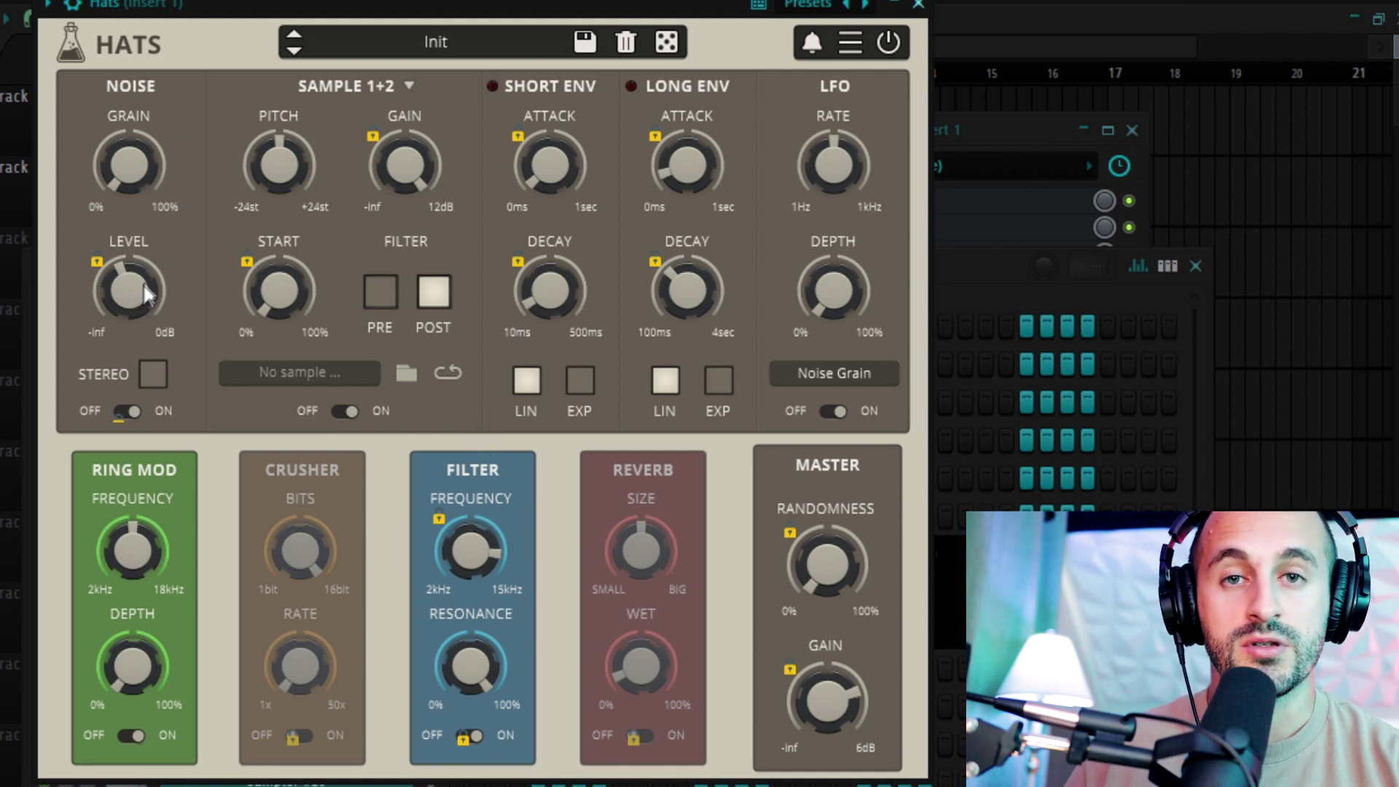
left_click(303, 375)
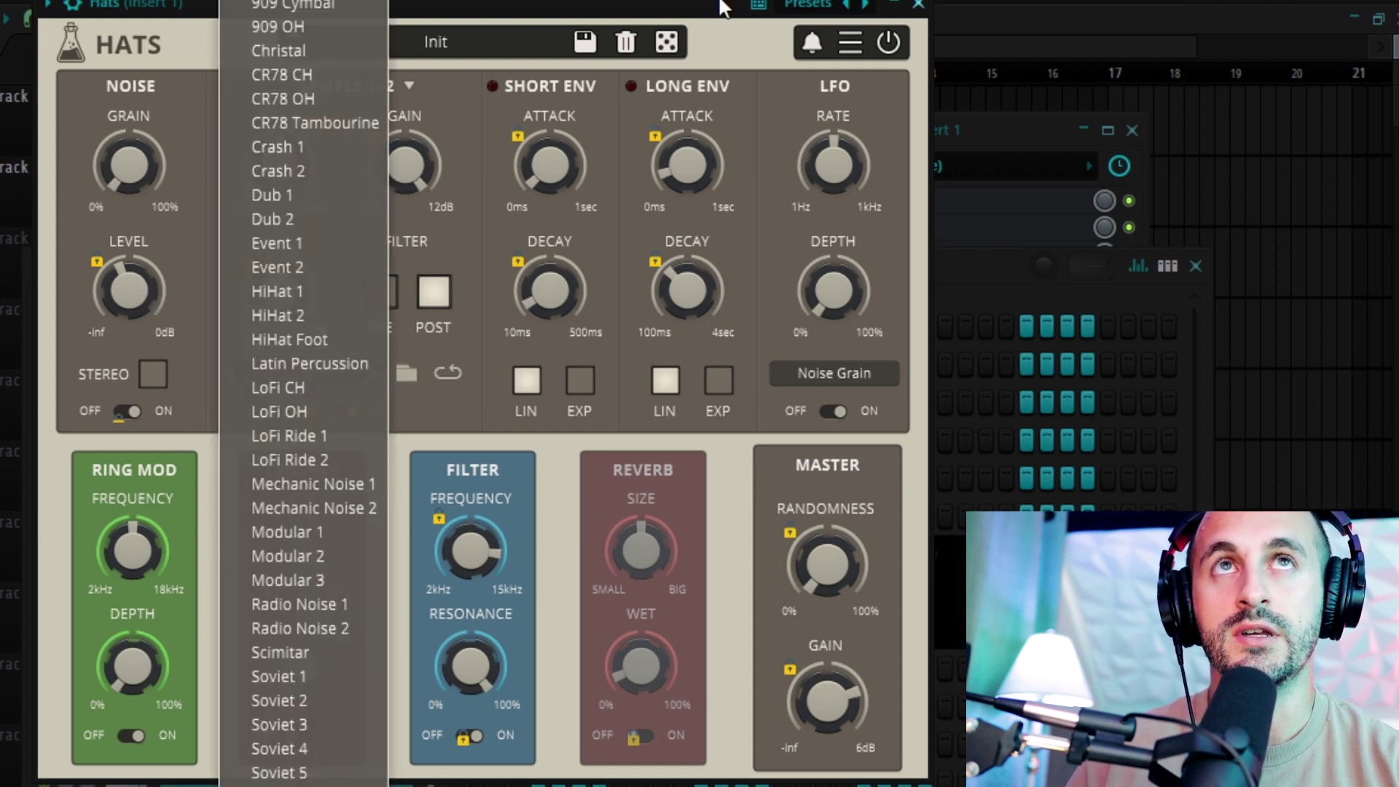
left_click(461, 106)
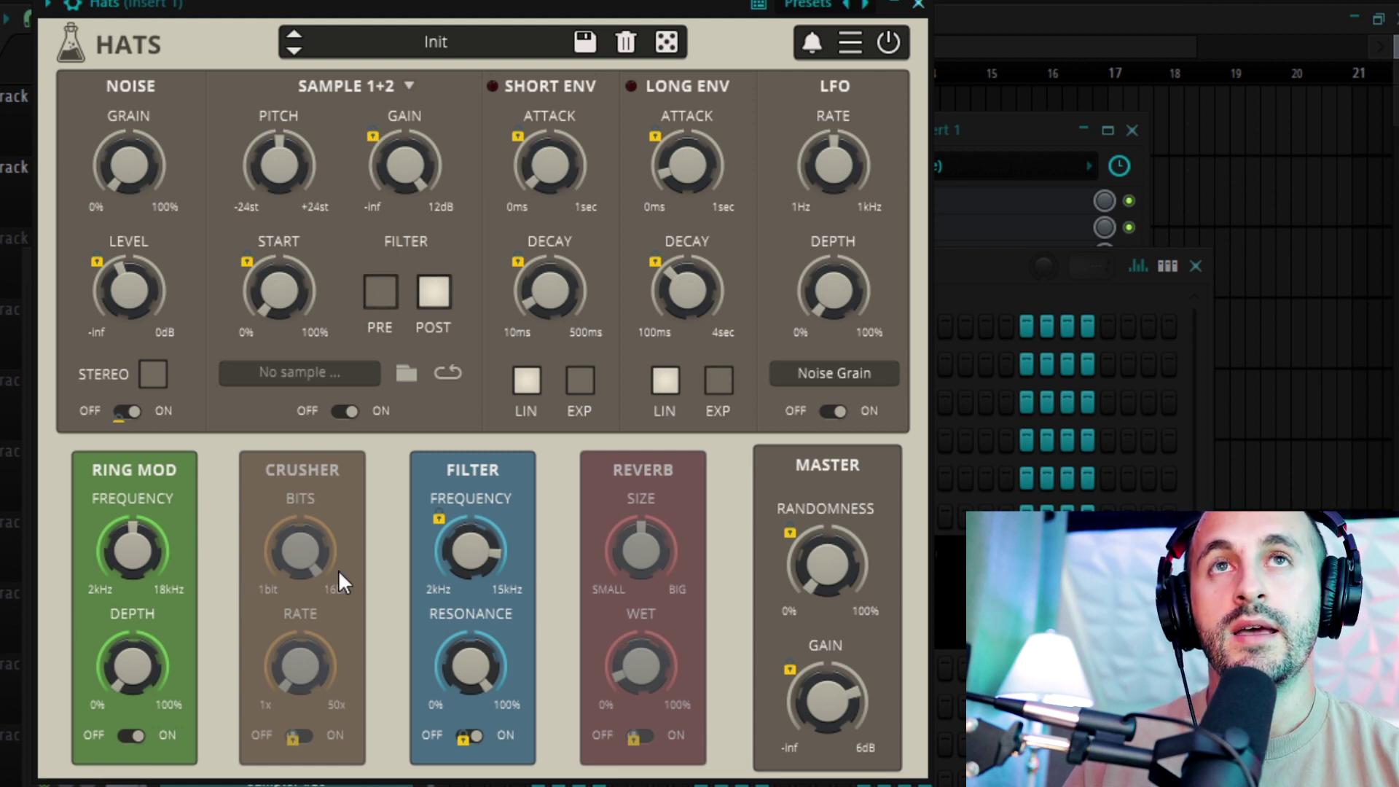
Reorder the effects chain so the Filter module sits ahead of the Crusher
left_click_drag(509, 492, 287, 488)
left_click_drag(469, 481, 218, 490)
left_click_drag(539, 483, 353, 478)
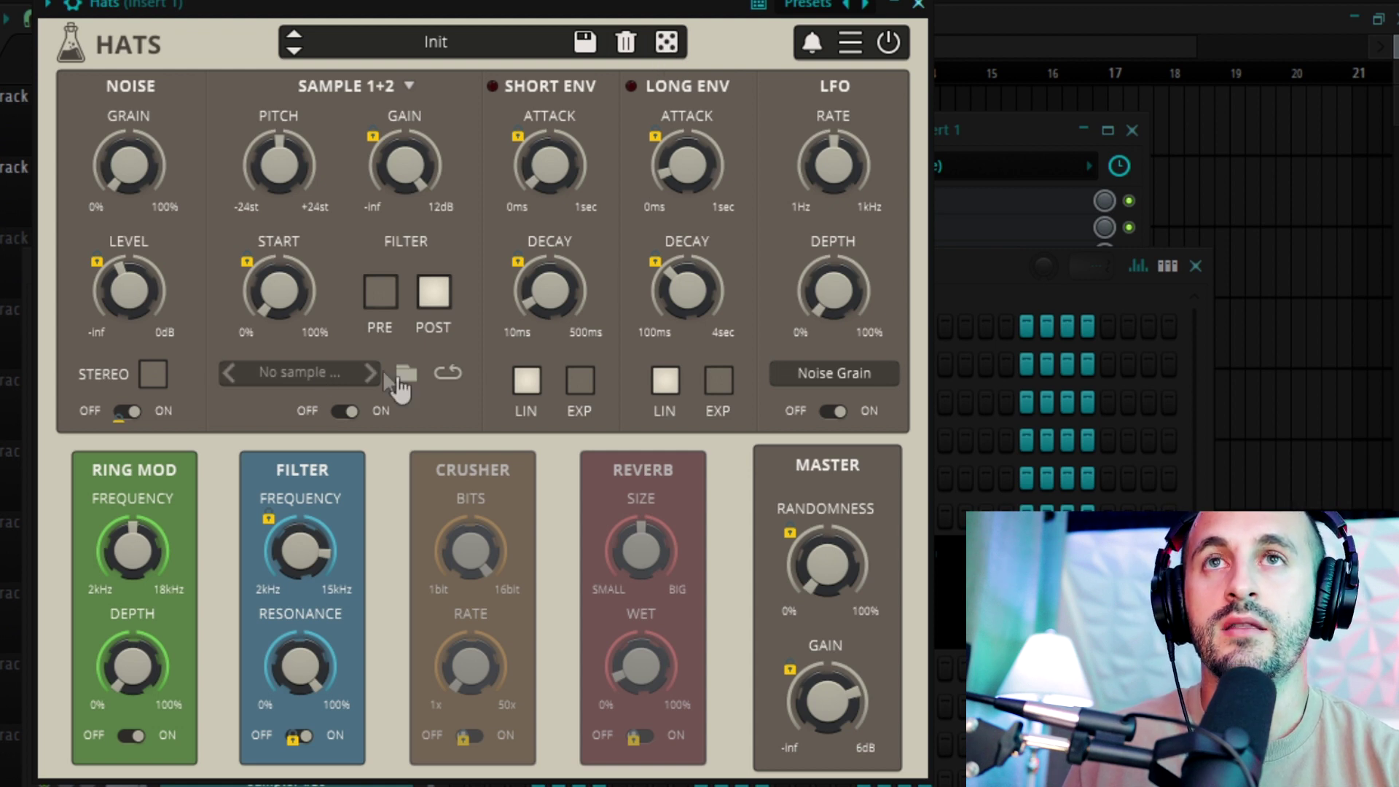
Raise the noise level and grain, and give the short envelope a 74 ms decay with an exponential curve
mouse_move(130, 295)
left_click_drag(128, 291, 136, 86)
left_click_drag(565, 283, 565, 281)
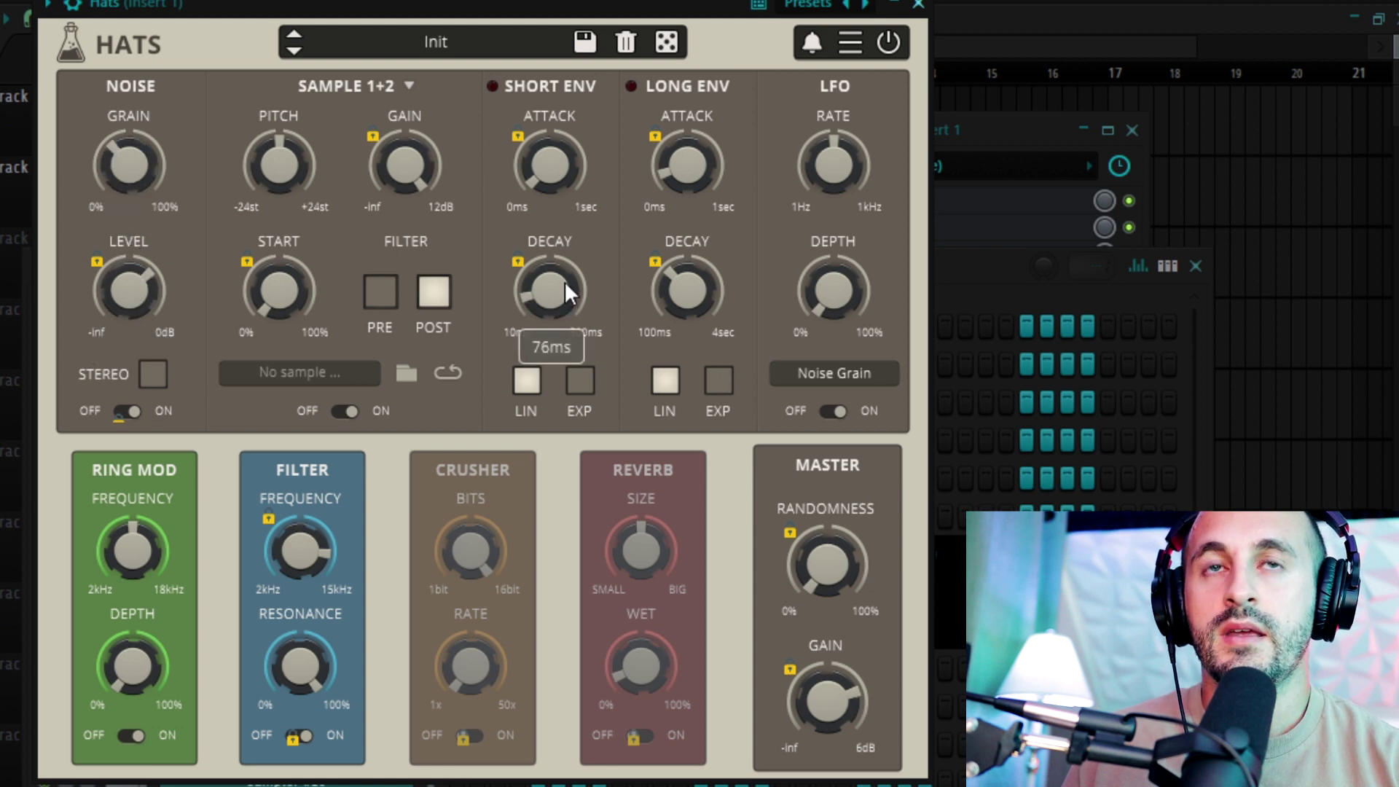
left_click(577, 383)
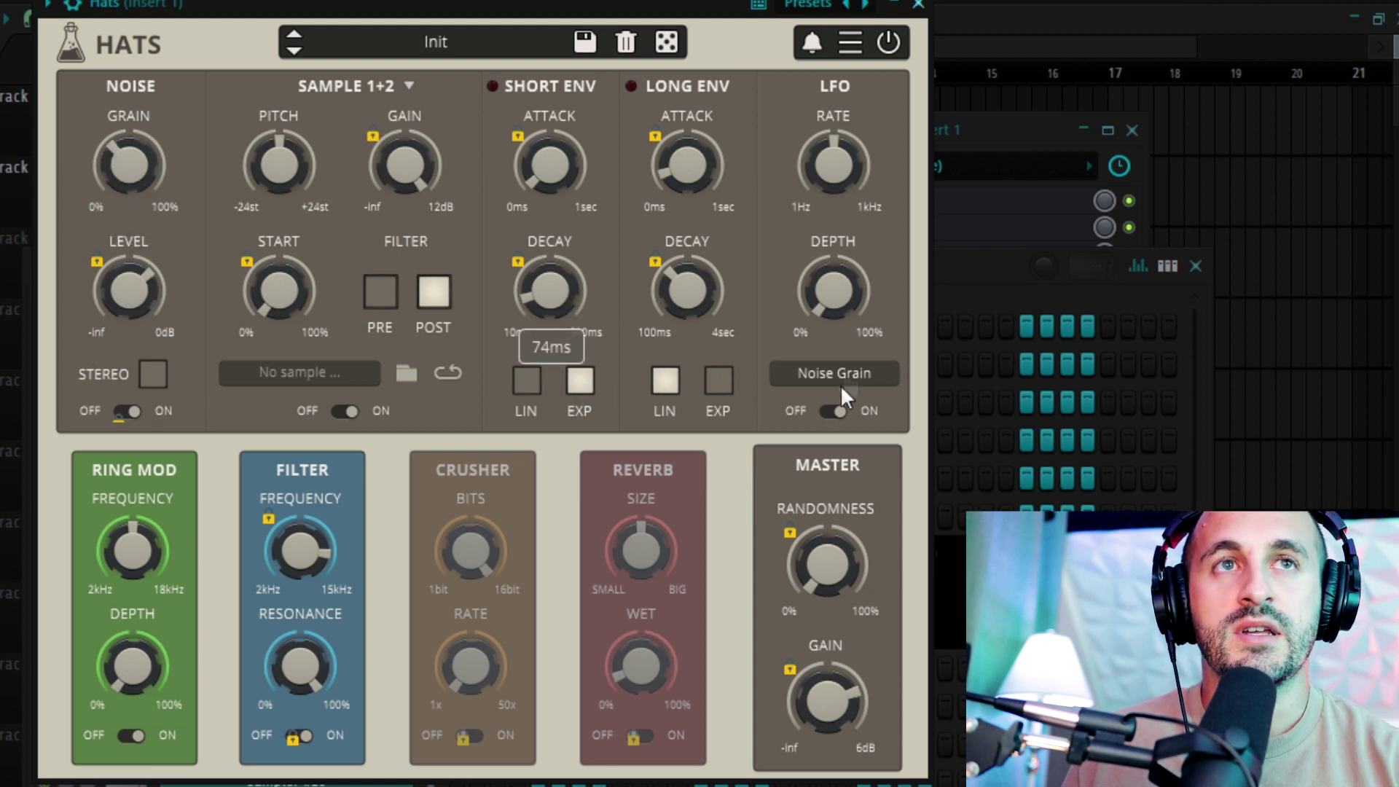
Switch off the LFO and raise the master gain slightly
left_click(838, 413)
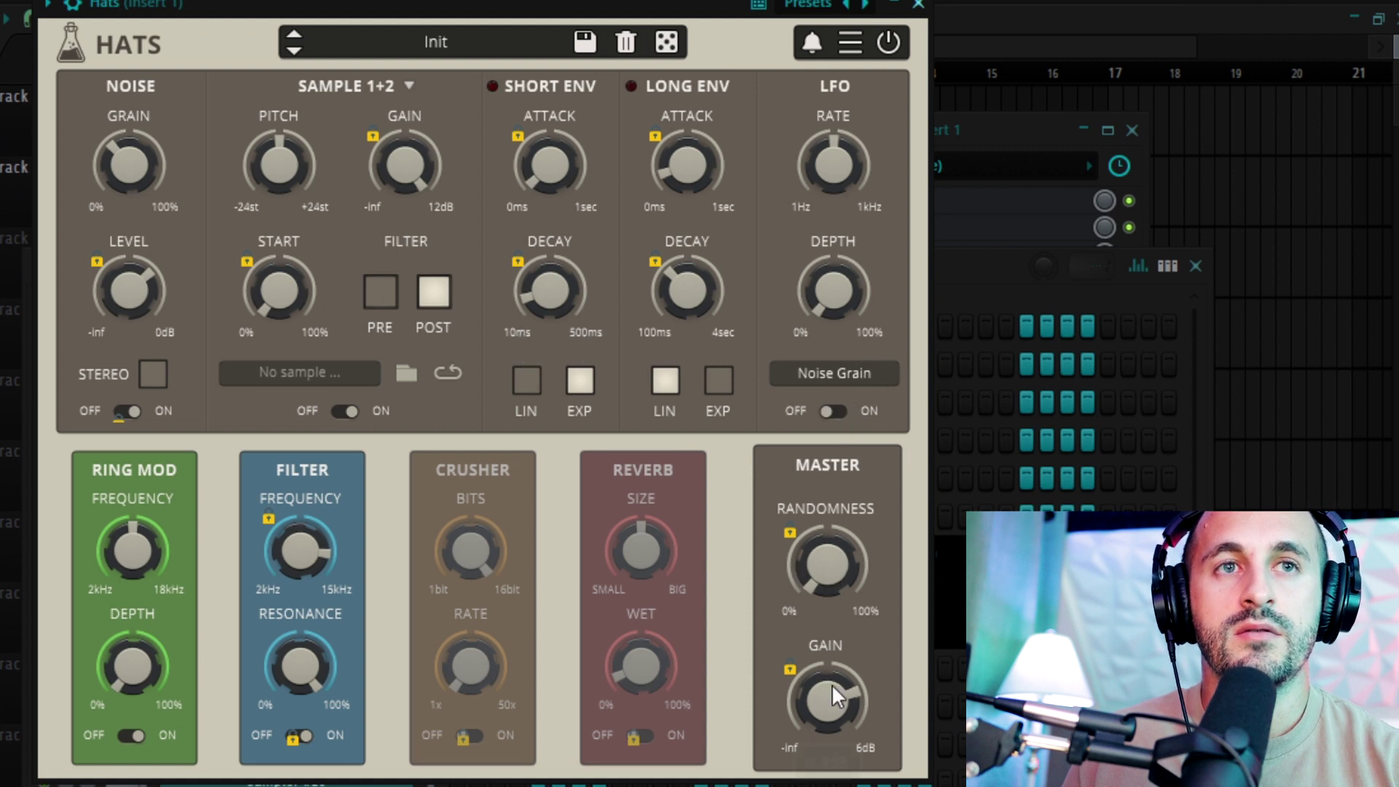
left_click_drag(832, 684, 834, 667)
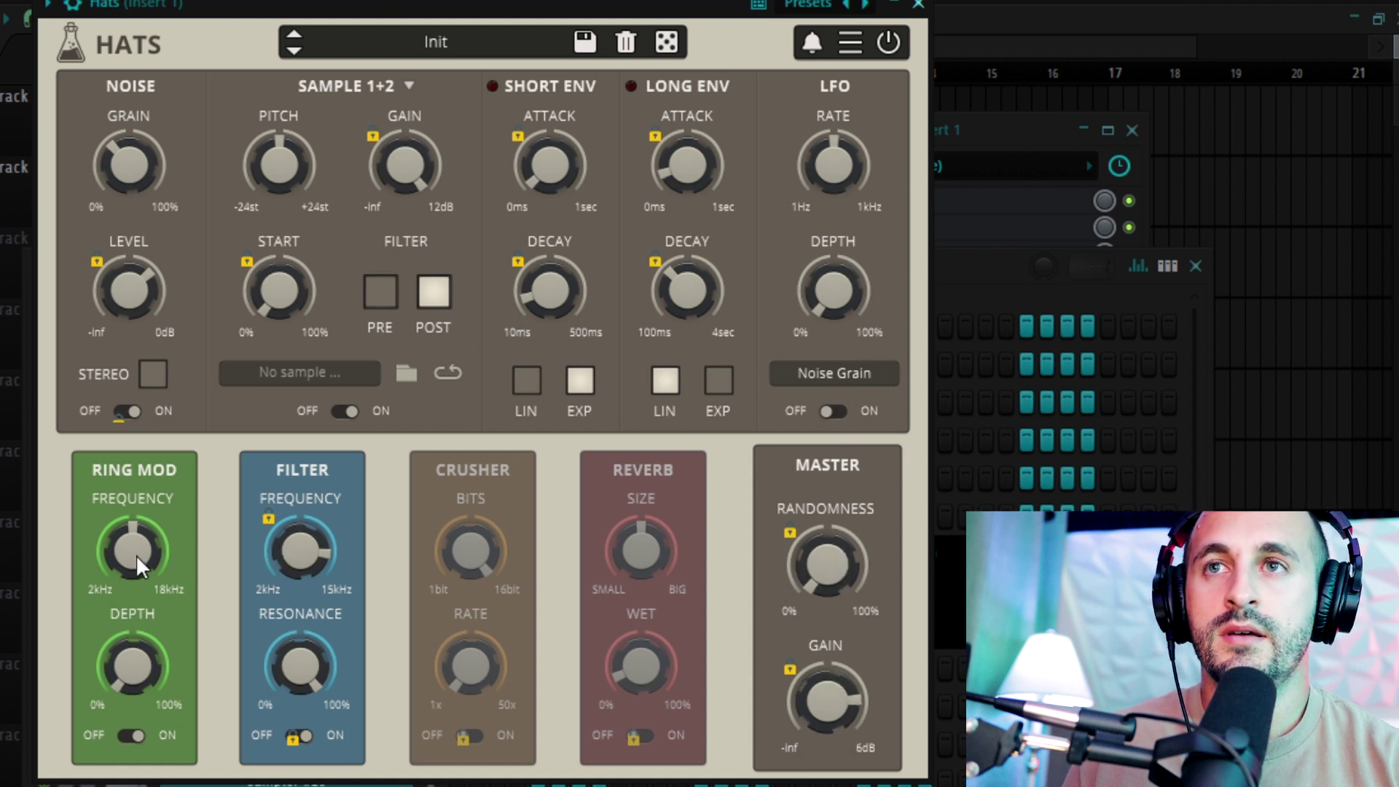
Lower the ring mod frequency to about 4.22 kHz, switch the ring mod off and lower the filter frequency
mouse_move(142, 536)
left_click_drag(145, 518, 312, 605)
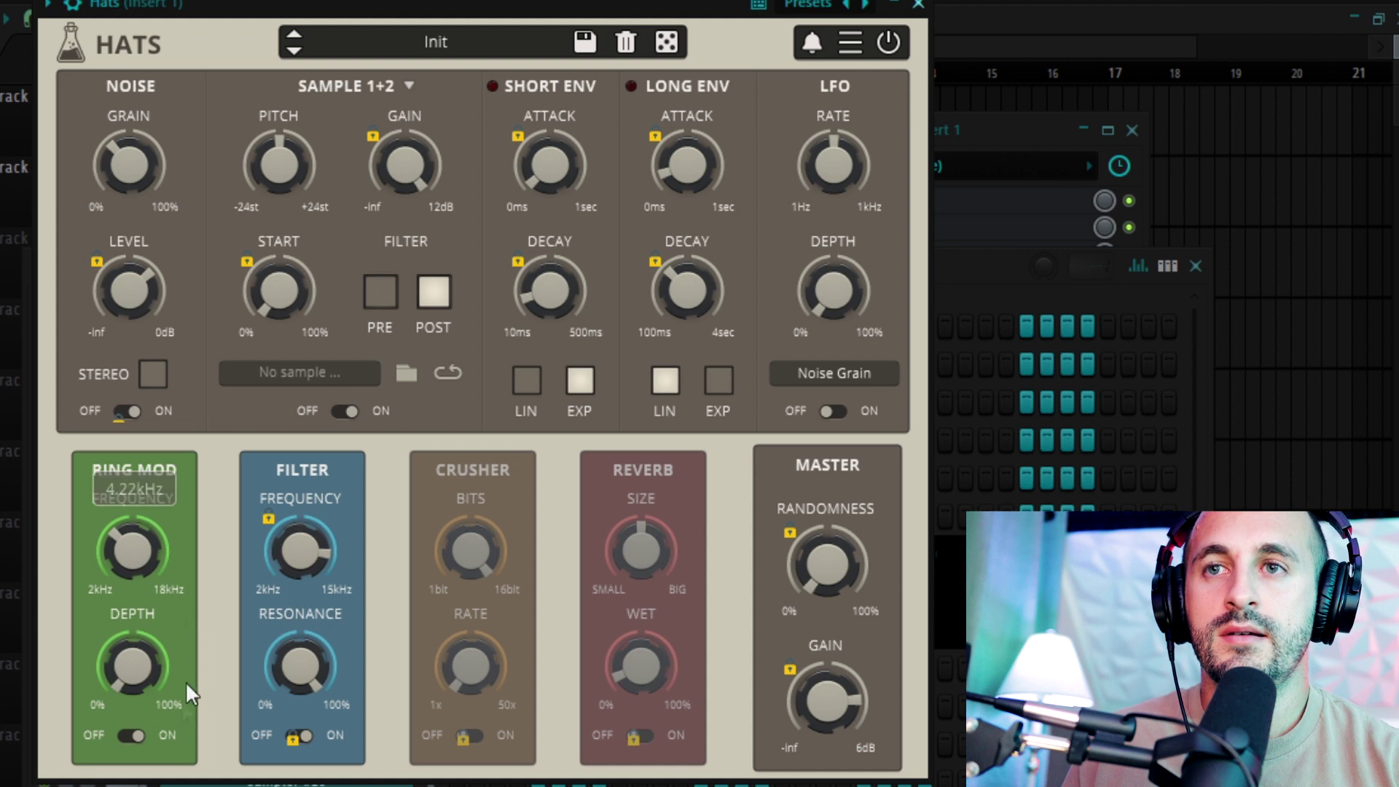
left_click(133, 735)
mouse_move(305, 535)
left_mouse_down()
mouse_move(314, 612)
mouse_move(294, 670)
mouse_move(309, 527)
left_mouse_up()
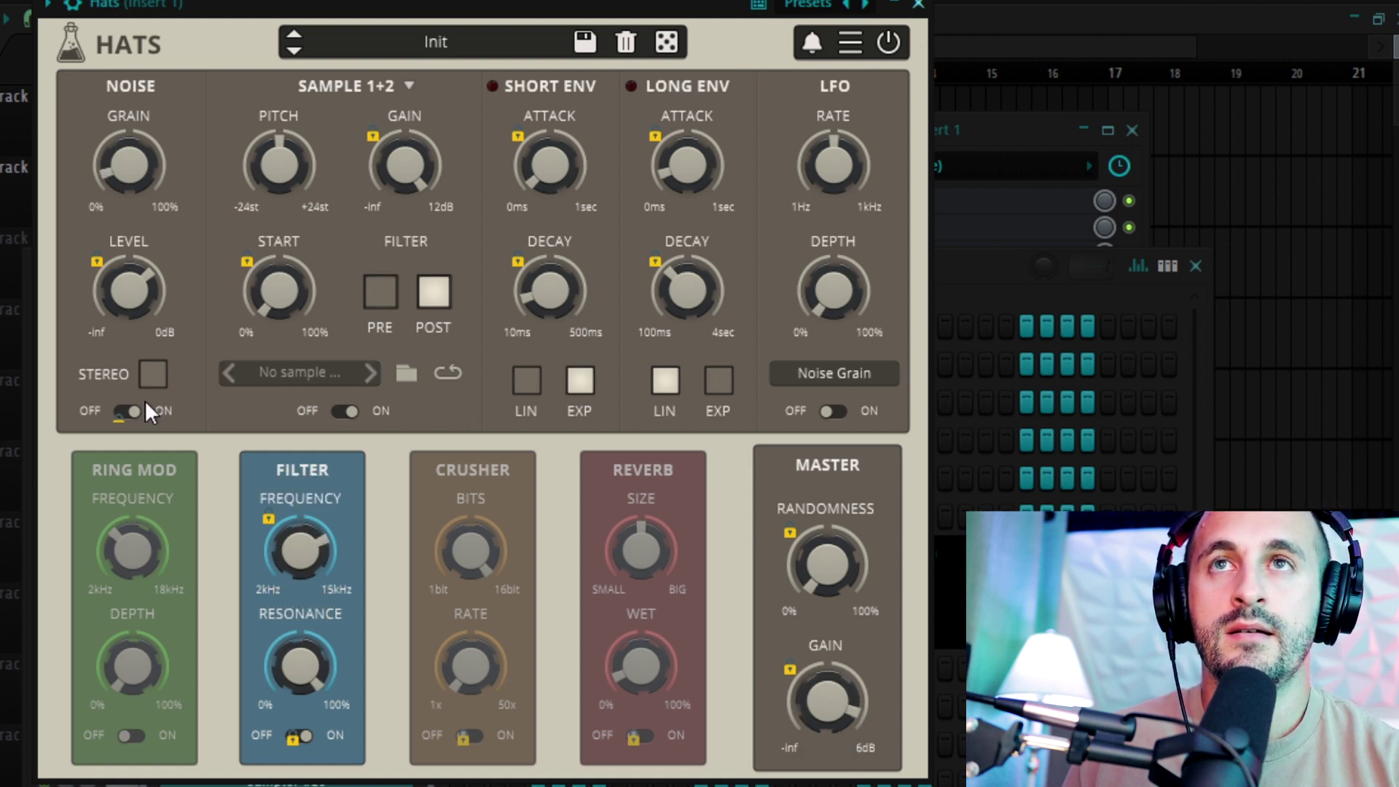
Load the built-in Soviet 2 sample, raise its pitch and lower its gain to about 2.3 dB
left_click(316, 375)
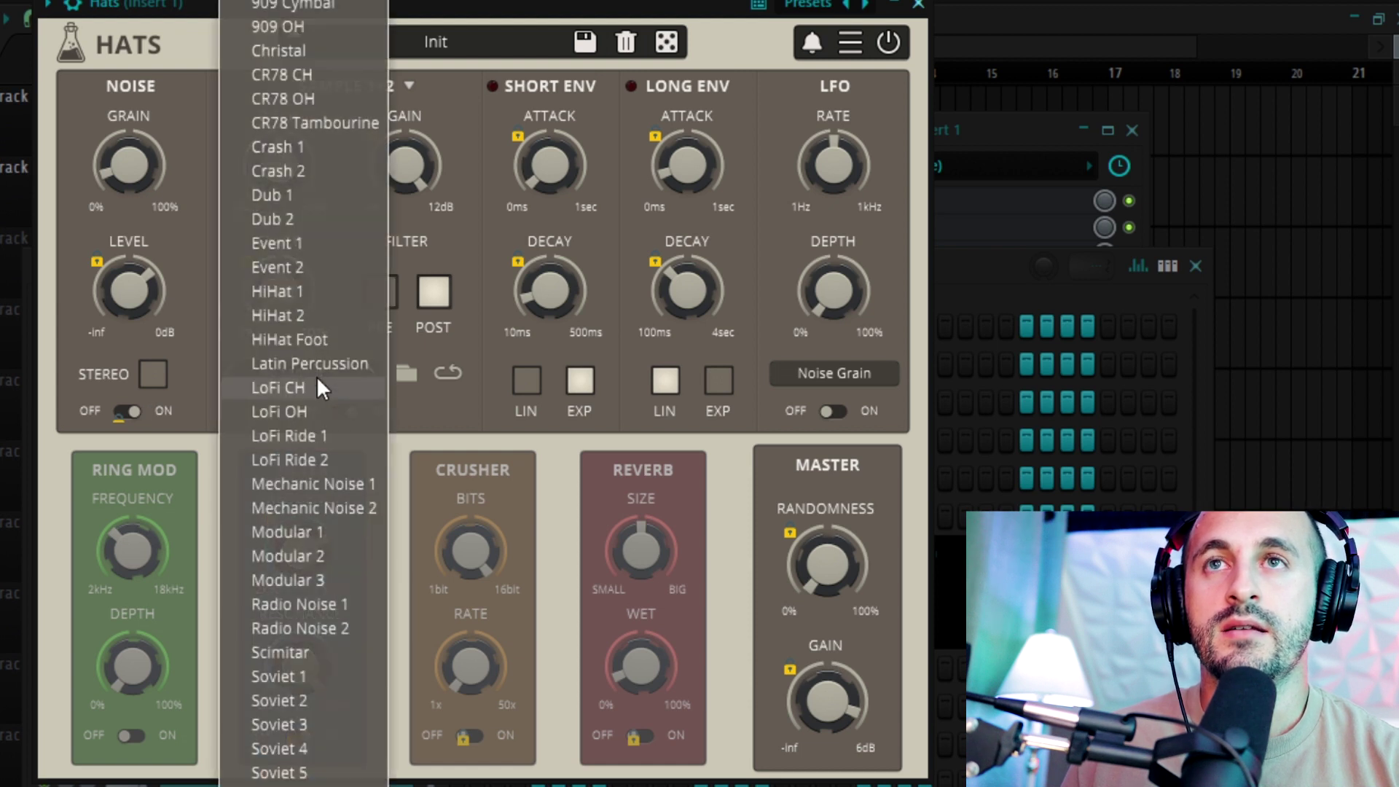
left_click(313, 706)
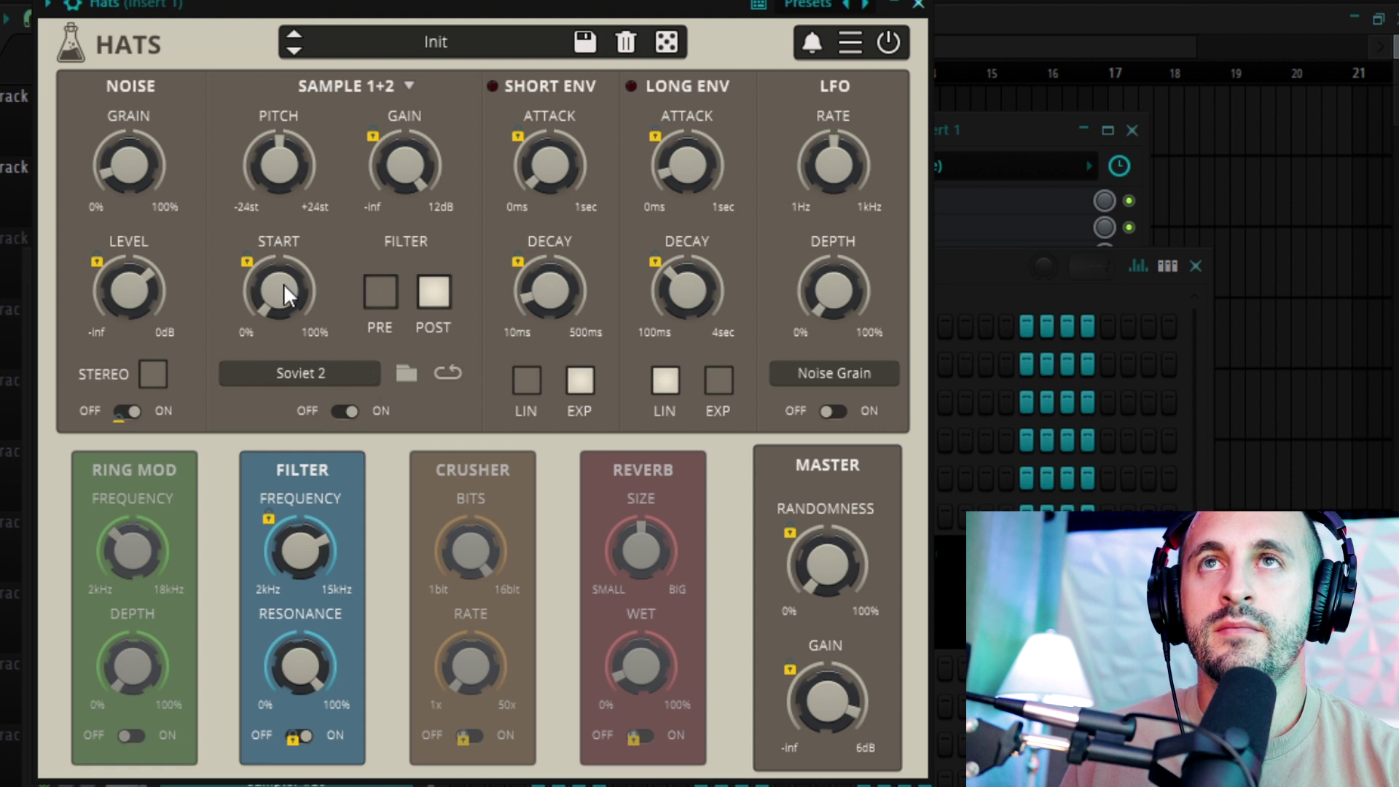
left_click_drag(290, 173, 300, 126)
left_click_drag(422, 162, 437, 251)
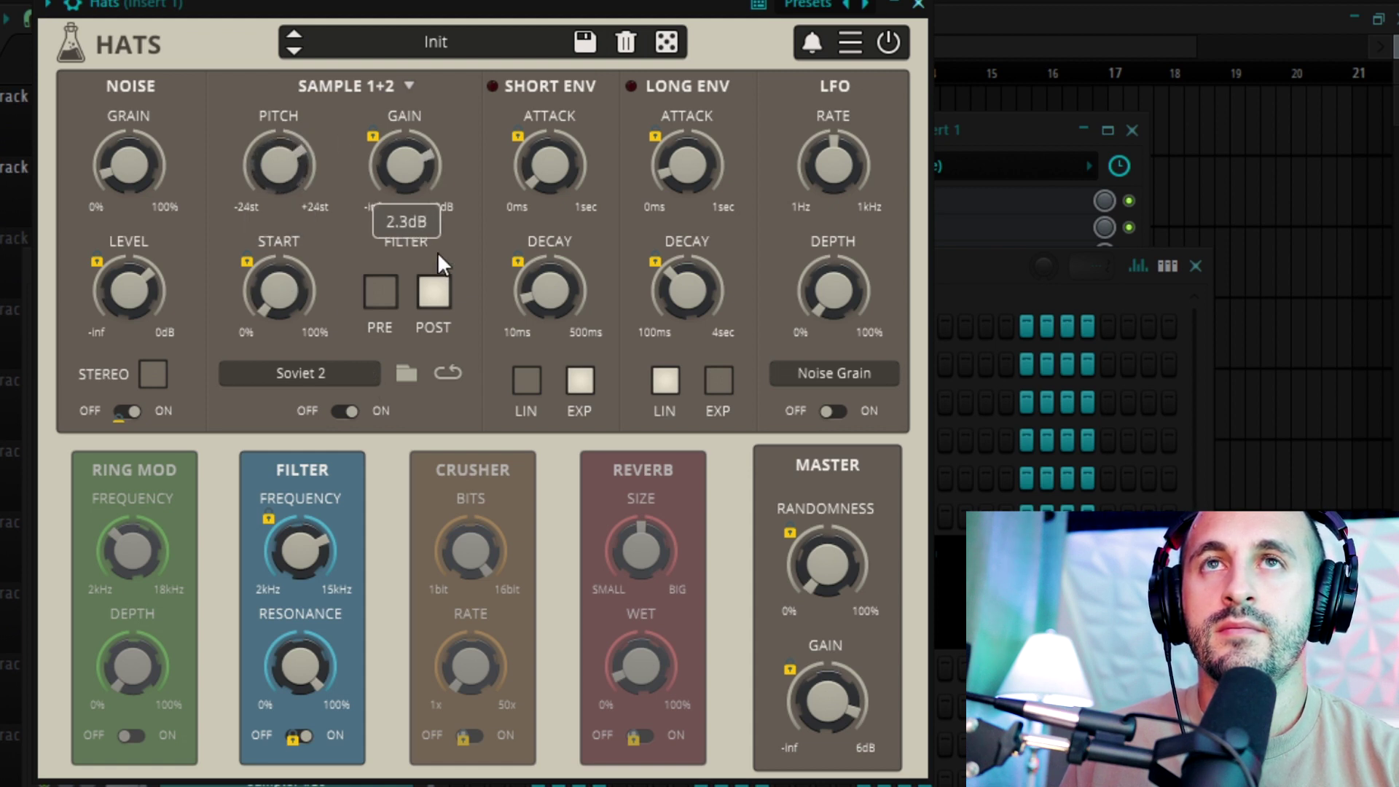
Route the sample pre-filter with its gain at about 0.9 dB and set the filter frequency to about 11.22 kHz
left_click(380, 292)
mouse_move(546, 296)
left_mouse_down()
mouse_move(548, 277)
mouse_move(556, 318)
left_mouse_up()
left_click(292, 160)
left_click_drag(360, 185, 435, 74)
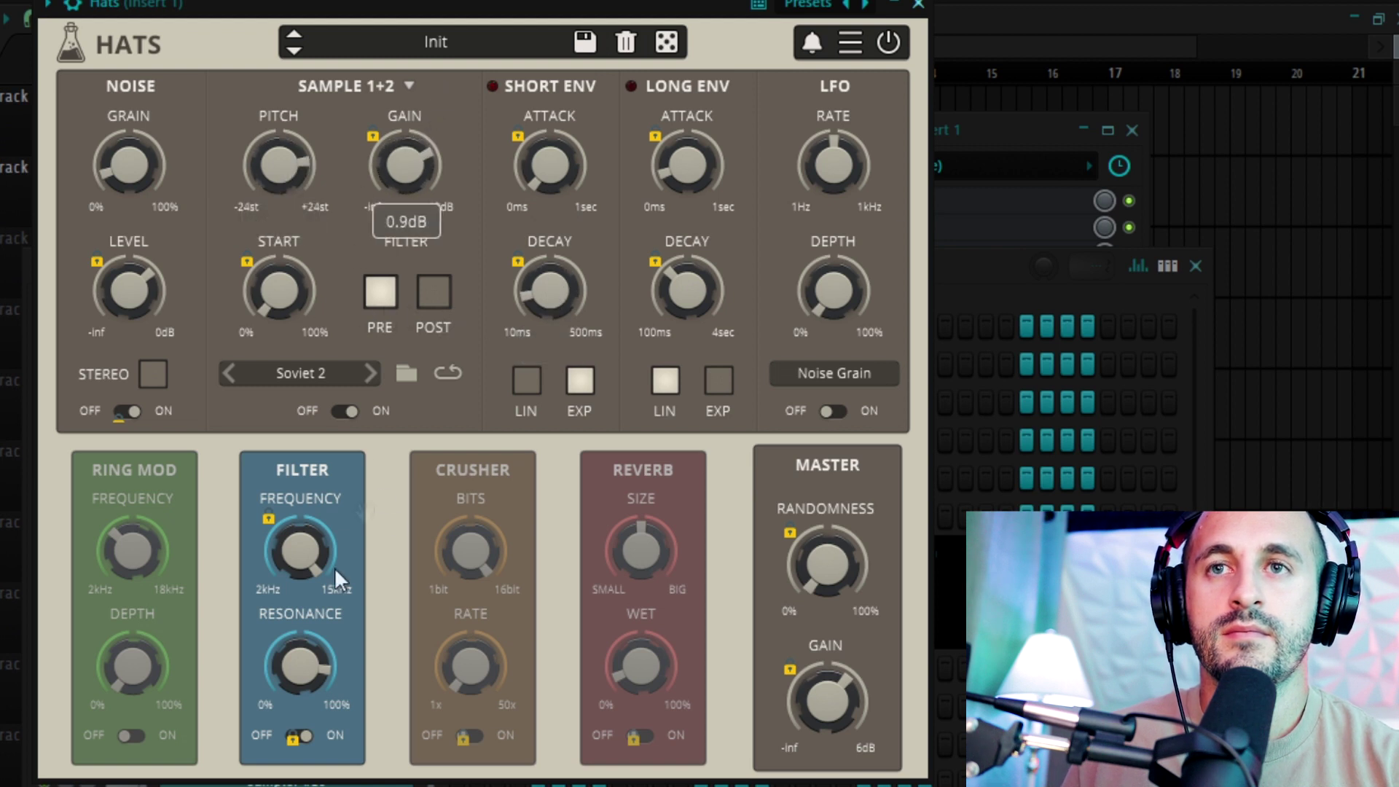
left_click_drag(295, 552, 300, 611)
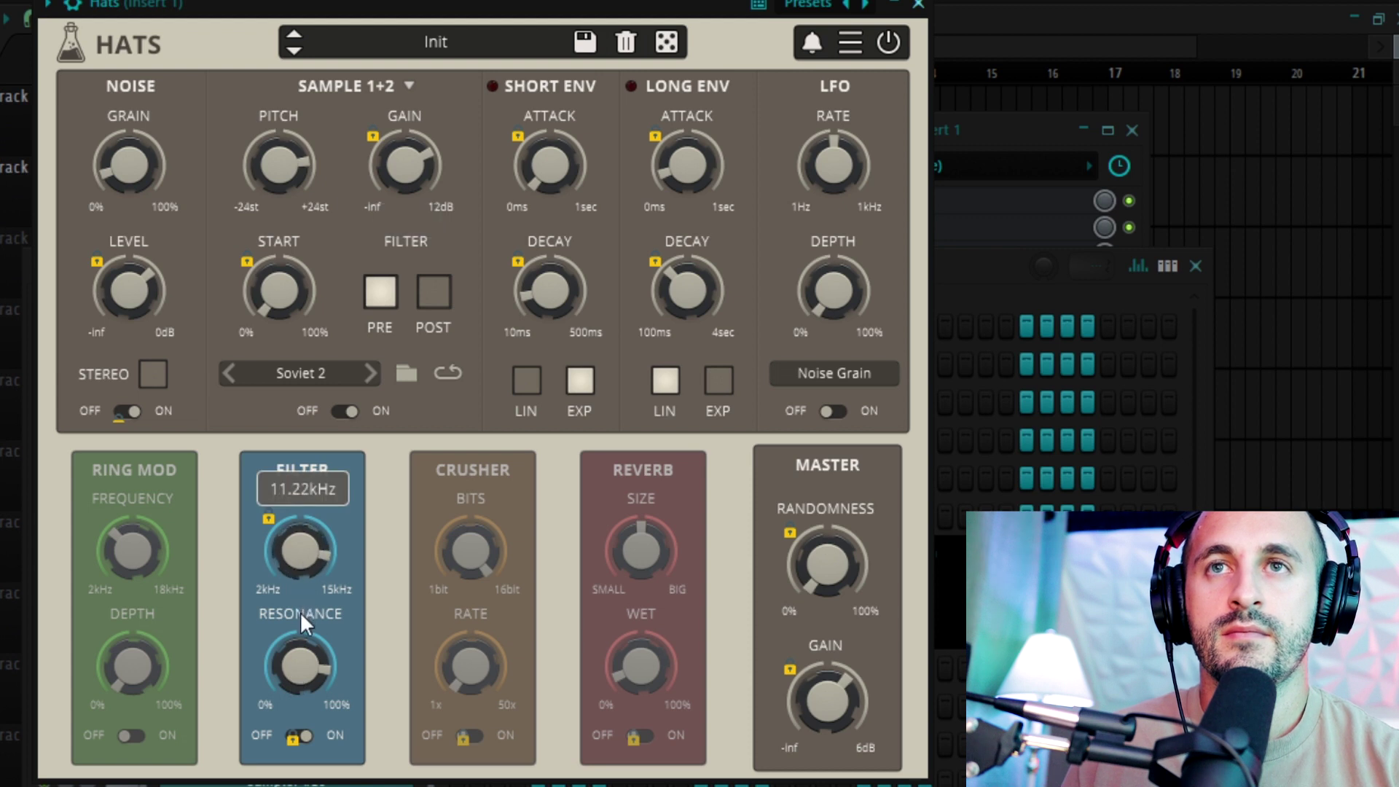
Raise the noise level and master gain, and set the short envelope's attack to about 4 ms
mouse_move(140, 264)
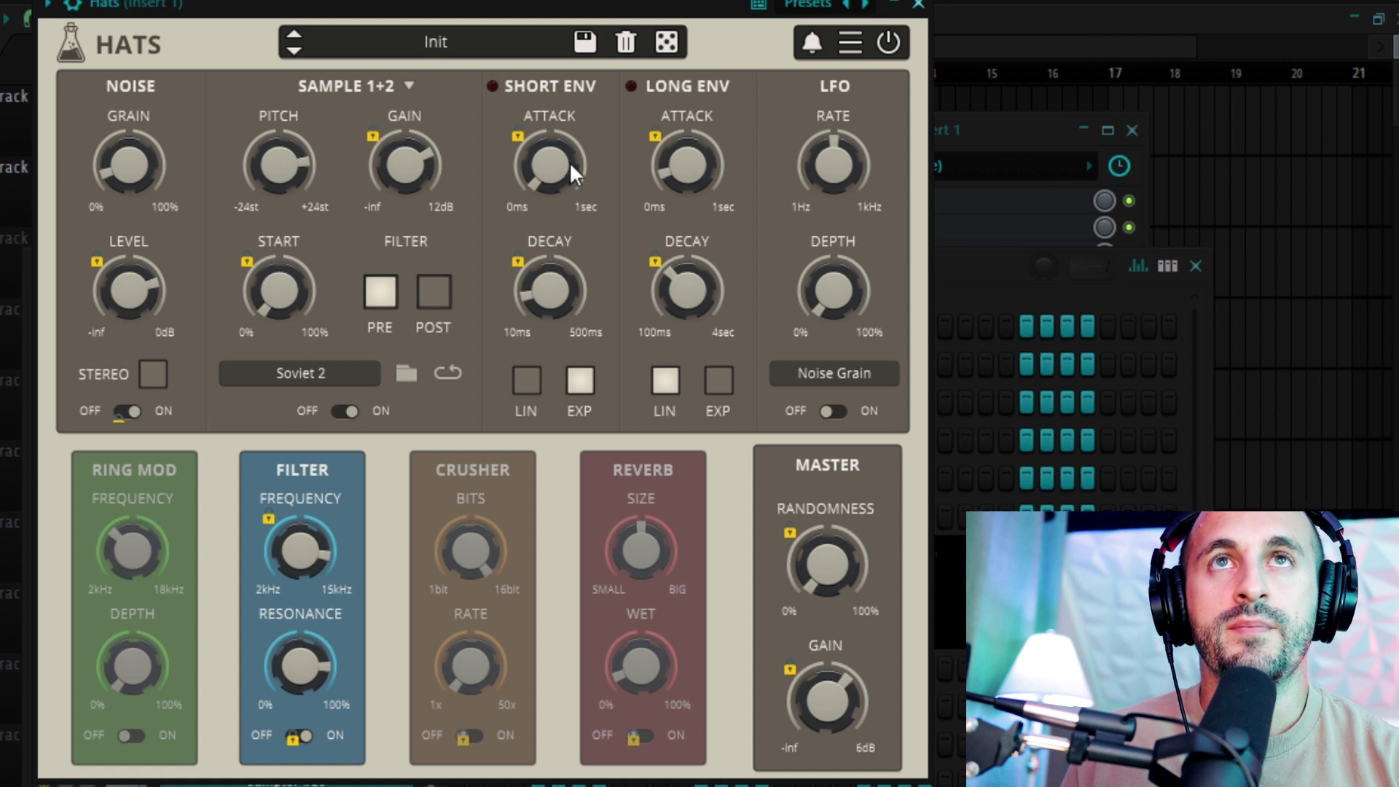
mouse_move(555, 172)
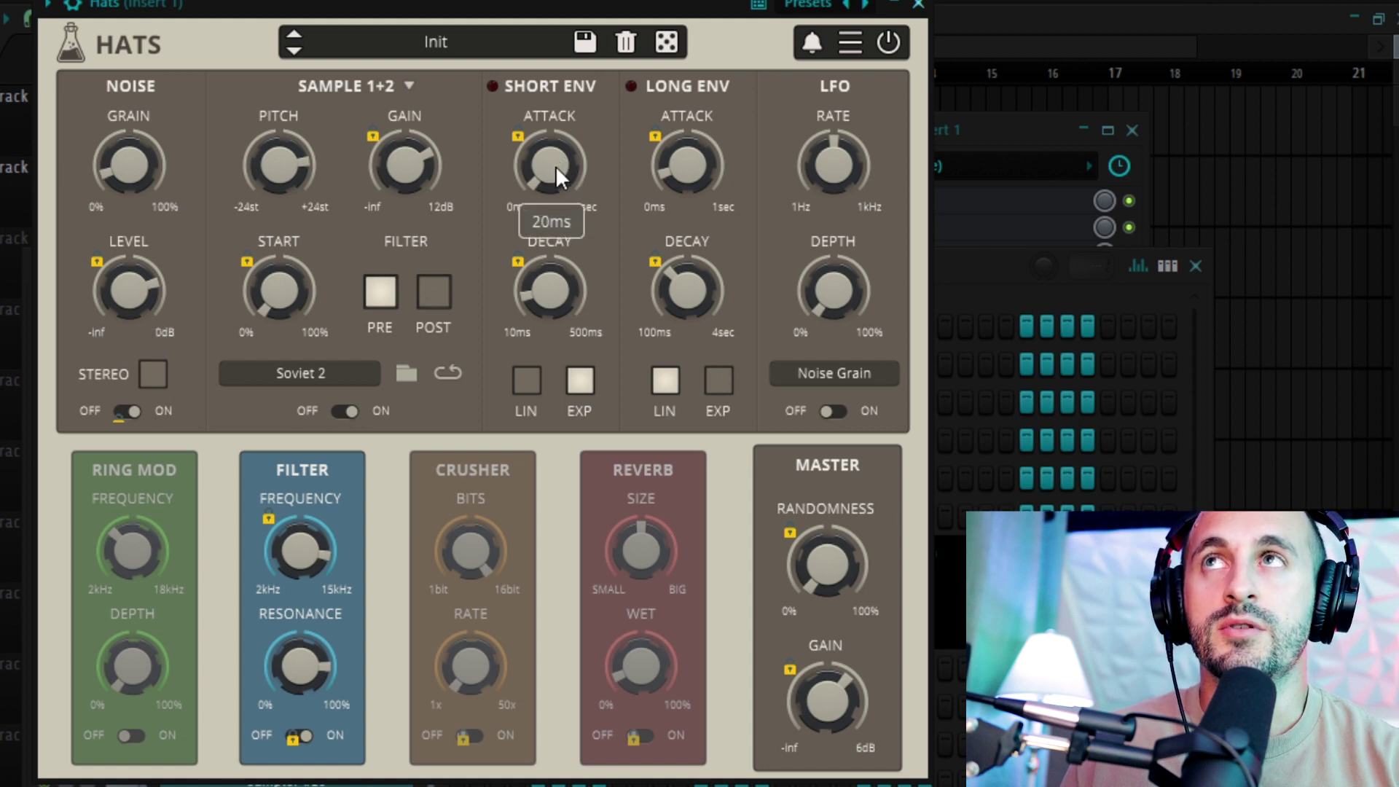
left_click_drag(559, 169, 558, 179)
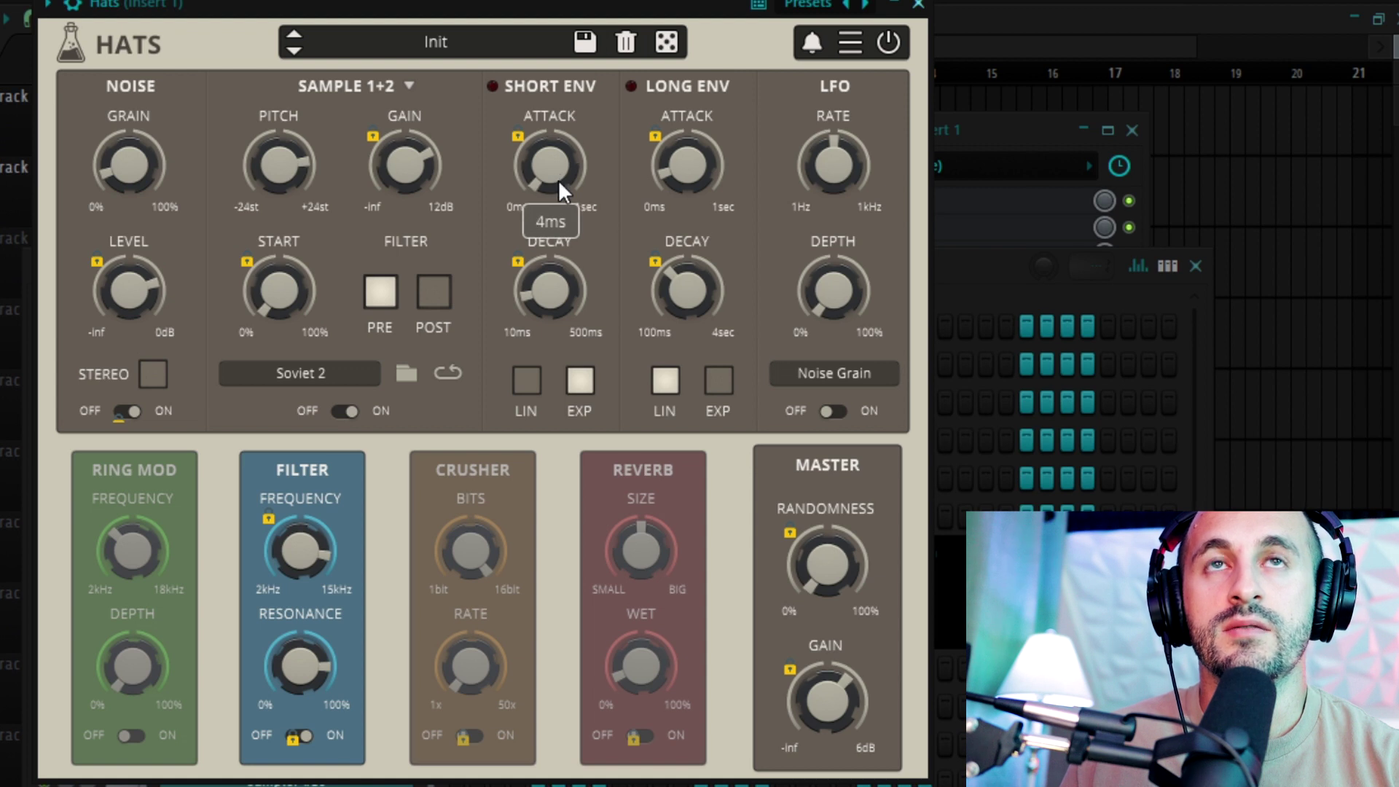
left_click_drag(830, 700, 819, 645)
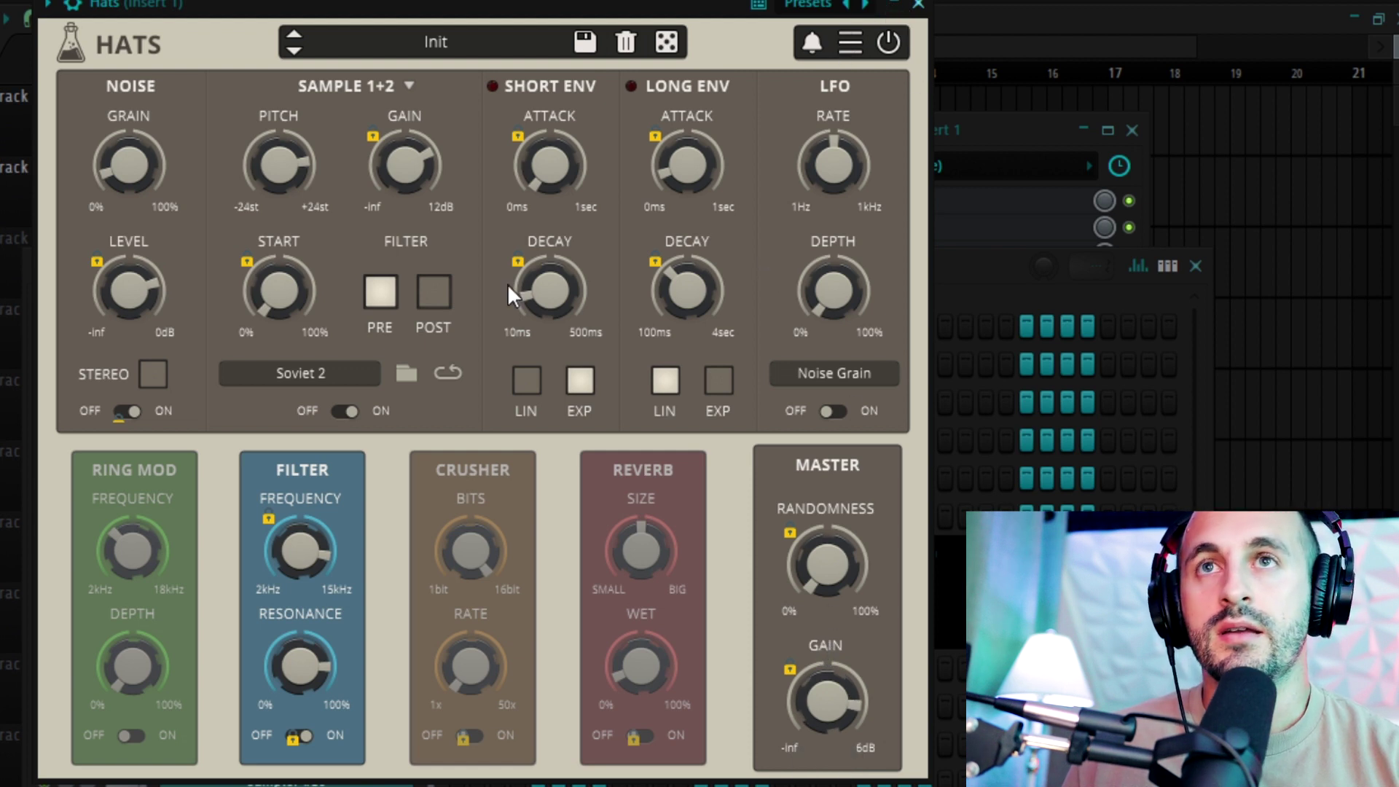
Try other built-in samples in the sample slot, ending on Radio Noise 2
left_click(312, 372)
left_click(328, 663)
left_click(339, 373)
left_click(330, 154)
left_click(230, 376)
left_click(229, 376)
left_click(229, 376)
left_click(229, 376)
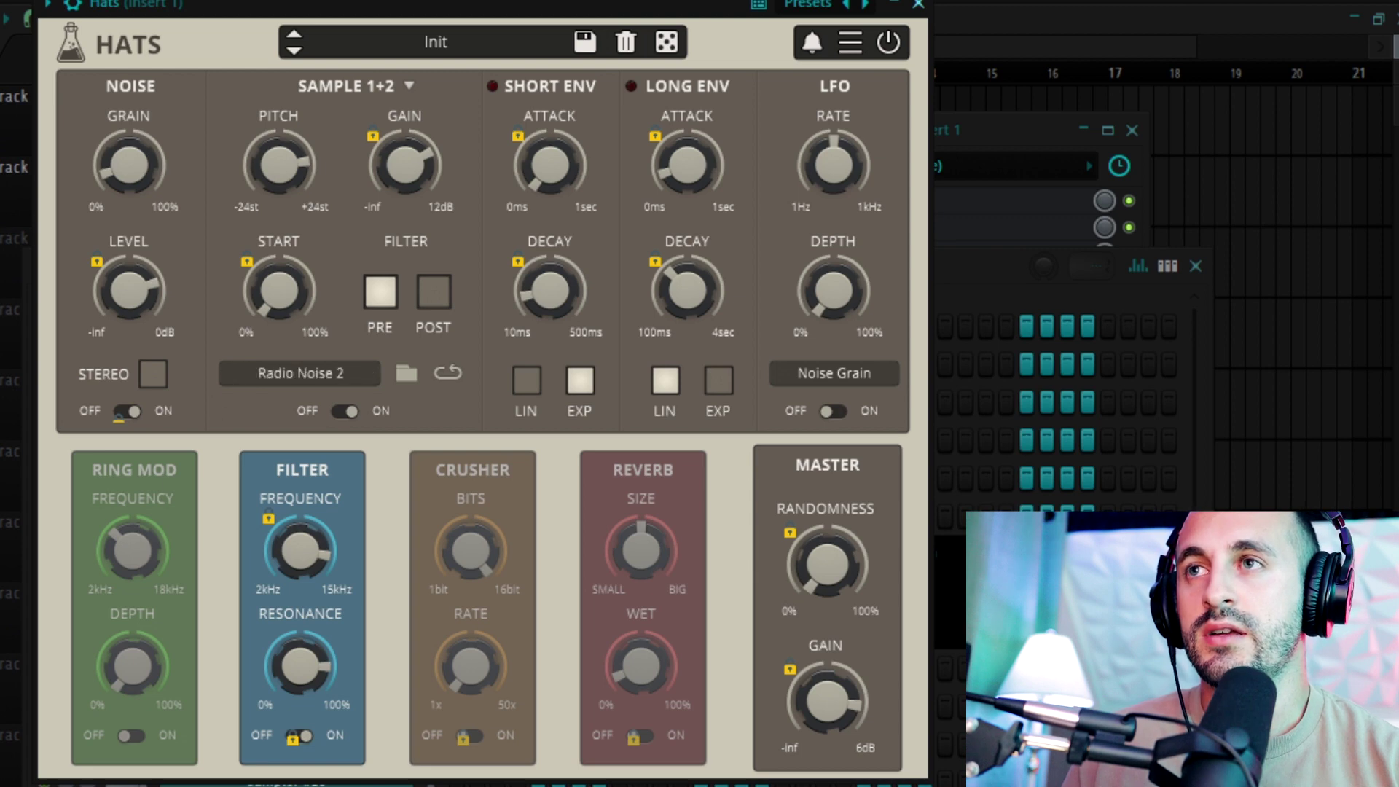
Load the custom Ai Hat sample into the sample slot and lower the filter frequency to about 8.06 kHz
left_click_drag(3, 373, 276, 365)
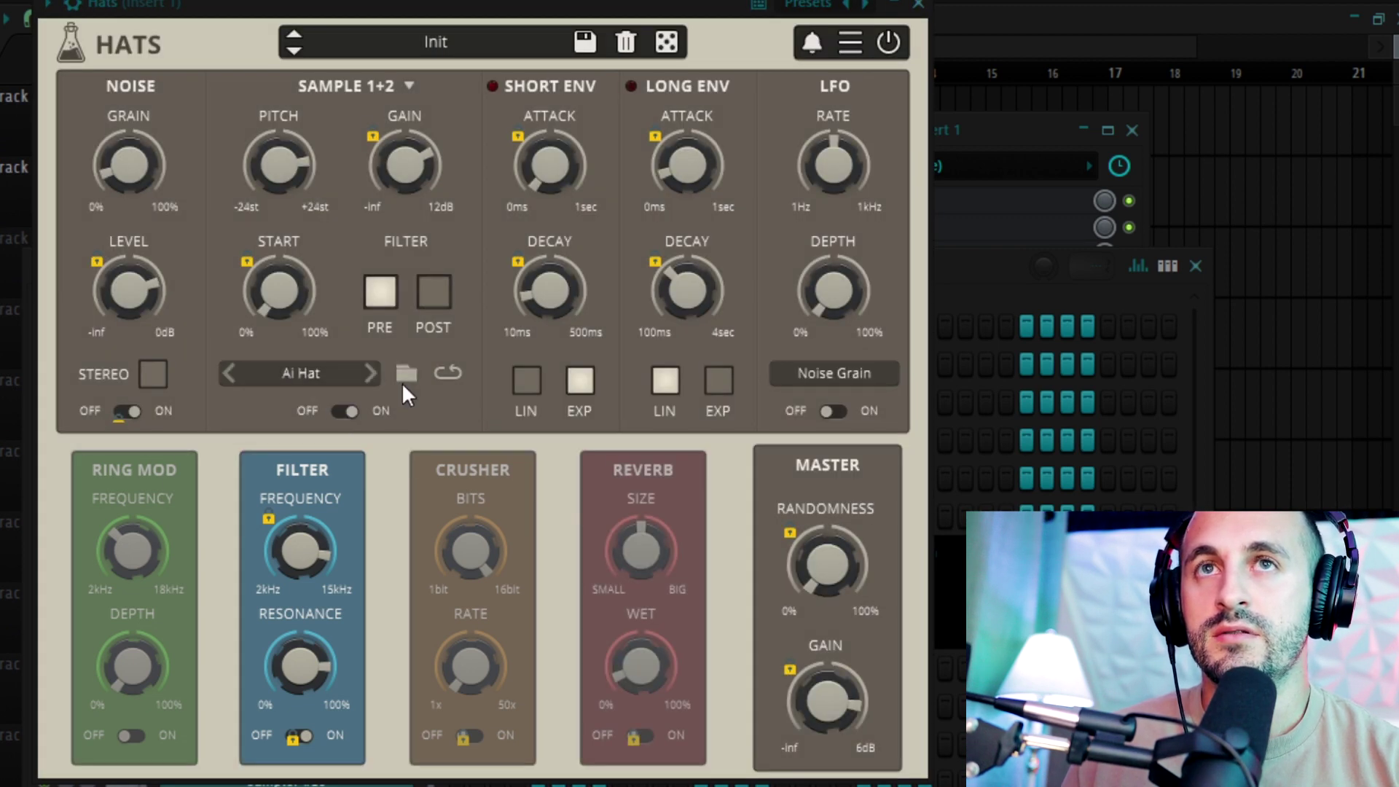
mouse_move(298, 572)
left_click_drag(298, 572, 305, 615)
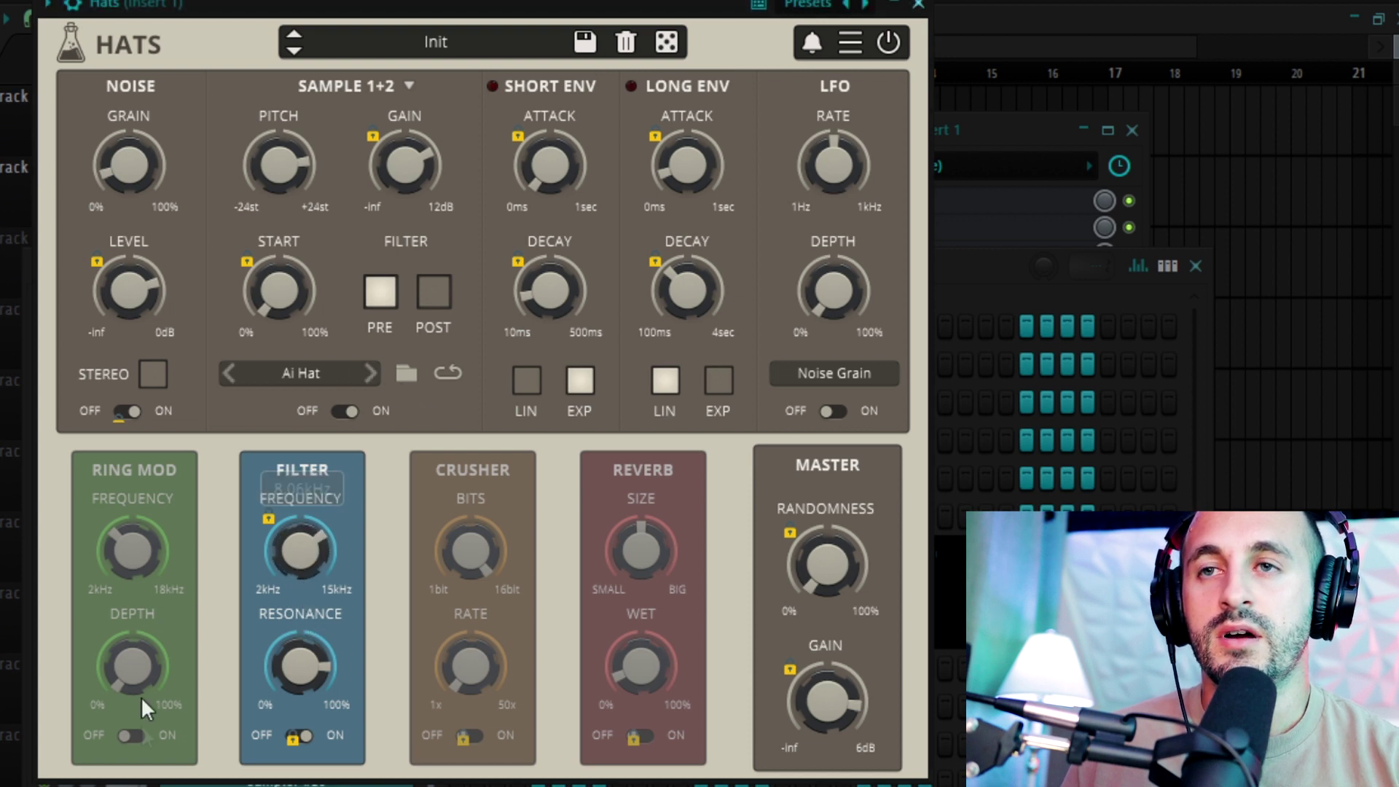
Enable the ring mod with a higher frequency, and enable the reverb with a smaller size and adjusted wet amount
left_click(133, 735)
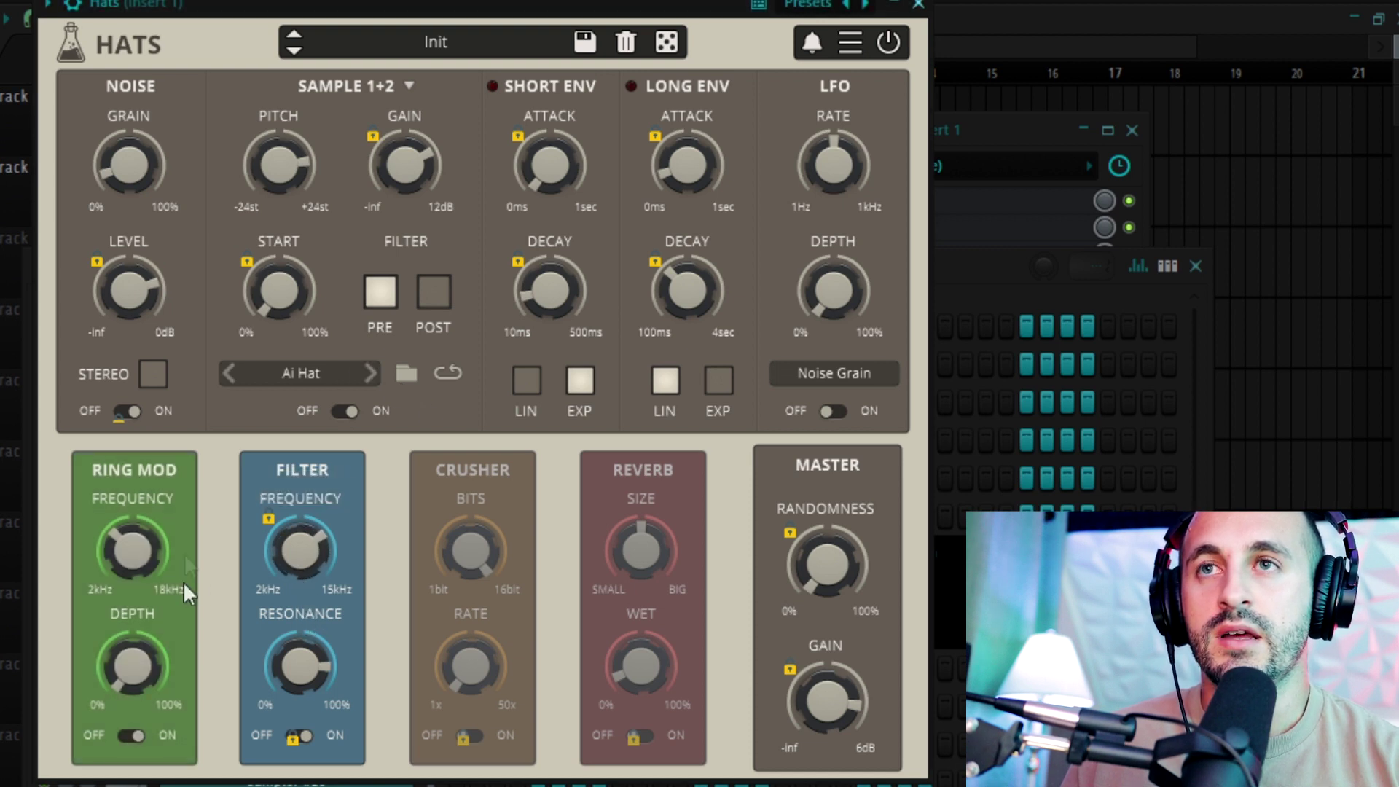
left_click(641, 736)
mouse_move(635, 671)
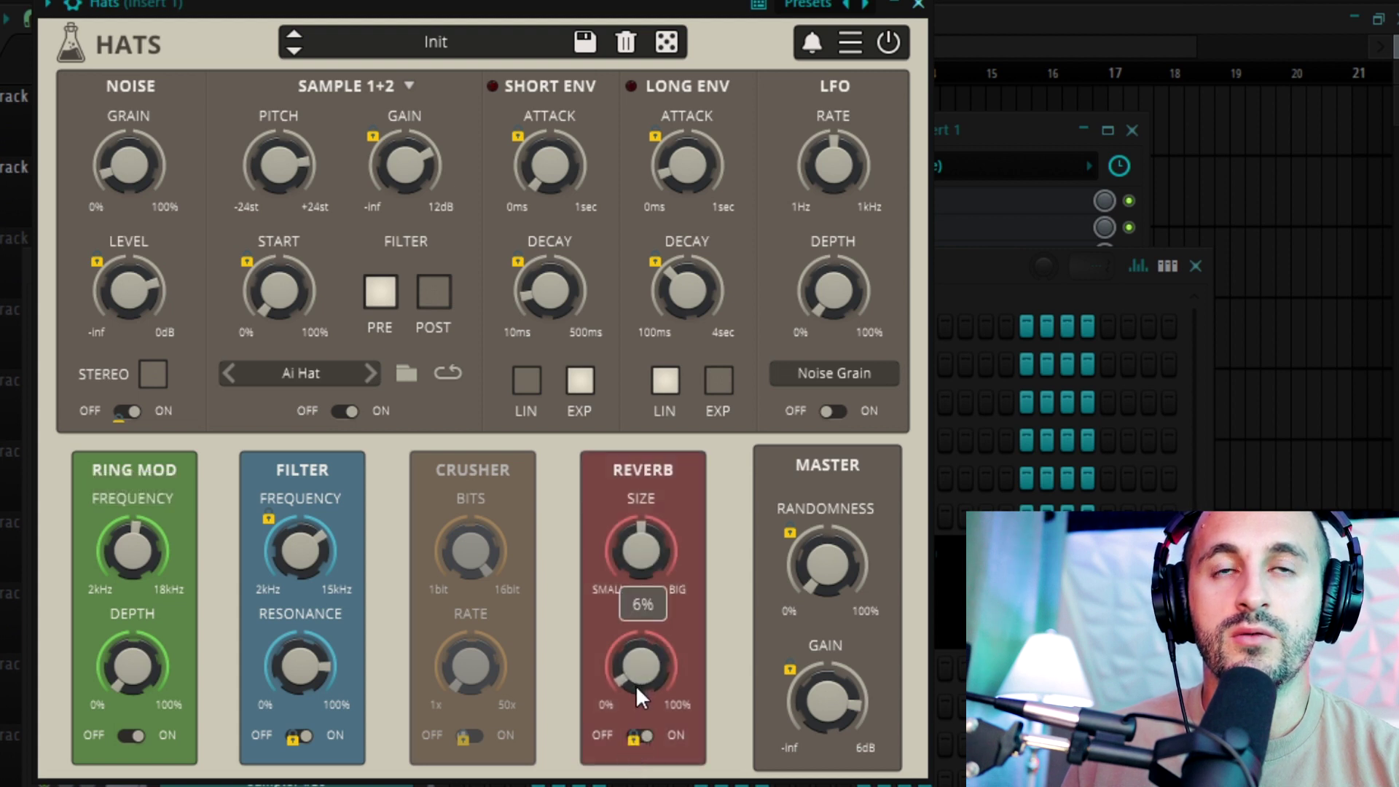
left_click_drag(642, 563, 654, 678)
left_click(648, 737)
left_click(647, 737)
Enable the Crusher, place it ahead of the Filter and set its rate to about 6x, refining the filter frequency
left_click(470, 736)
left_click_drag(528, 565, 351, 544)
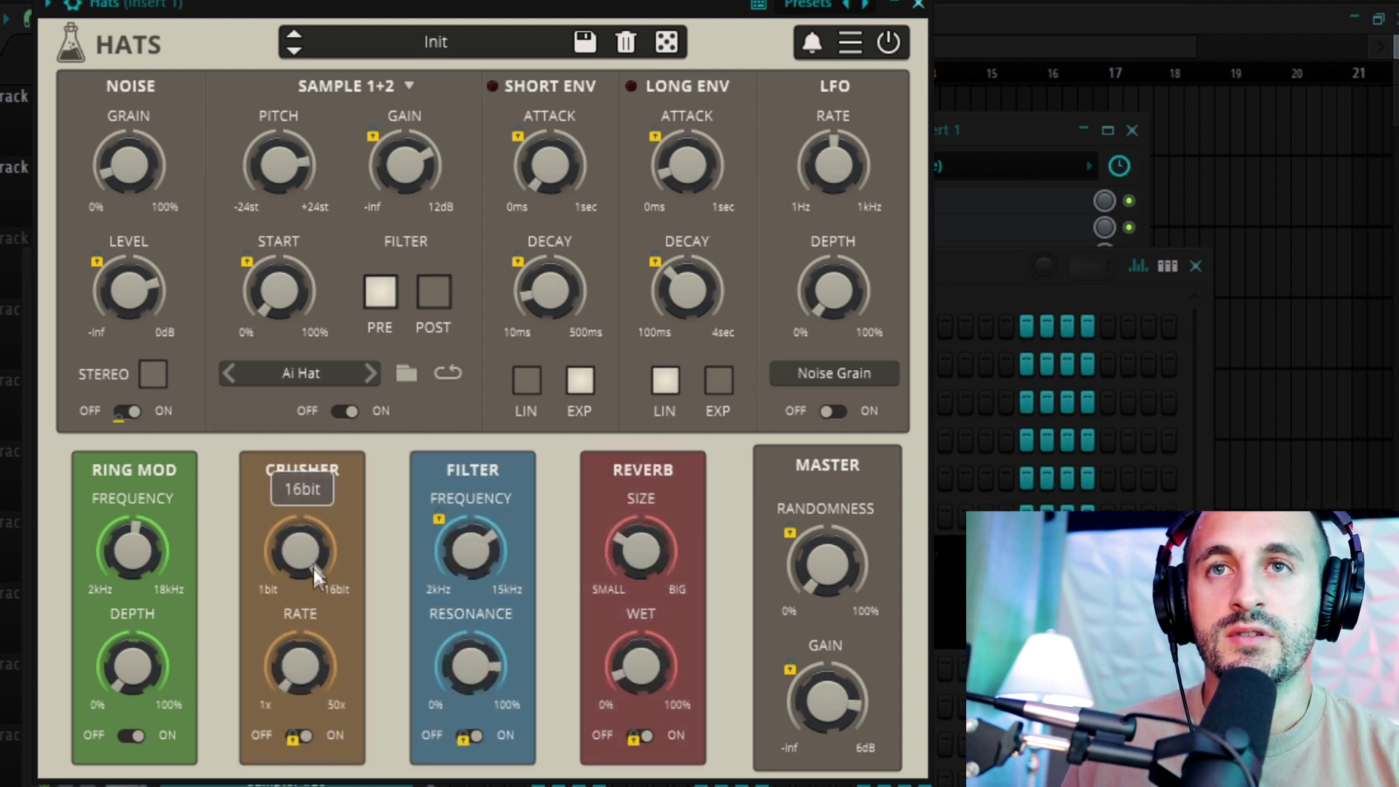
left_click_drag(295, 641, 303, 609)
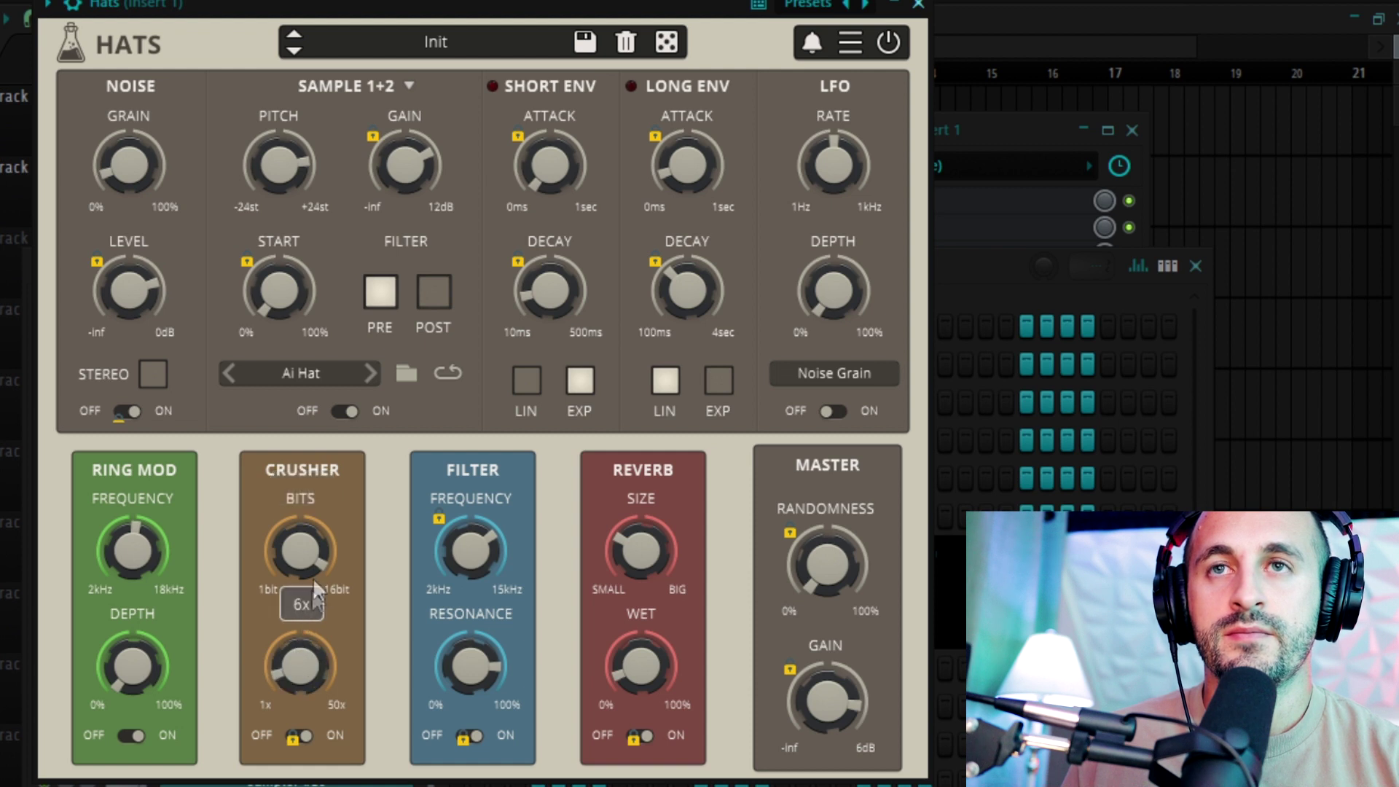
left_click_drag(486, 562, 486, 542)
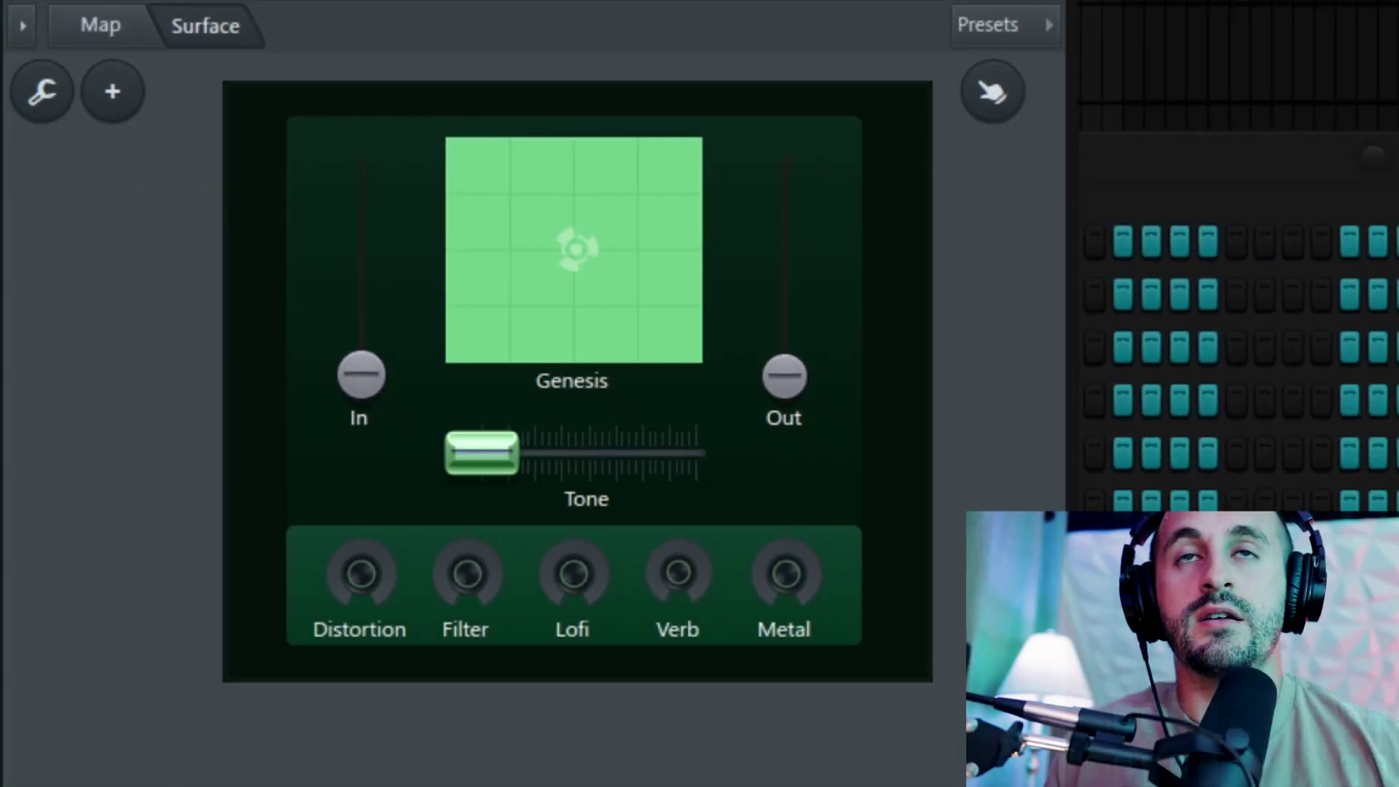
On the Patcher effect's surface, move the Genesis pad point up and right of centre and set Tone to maximum
left_click_drag(667, 304, 685, 169)
left_click_drag(583, 173, 617, 182)
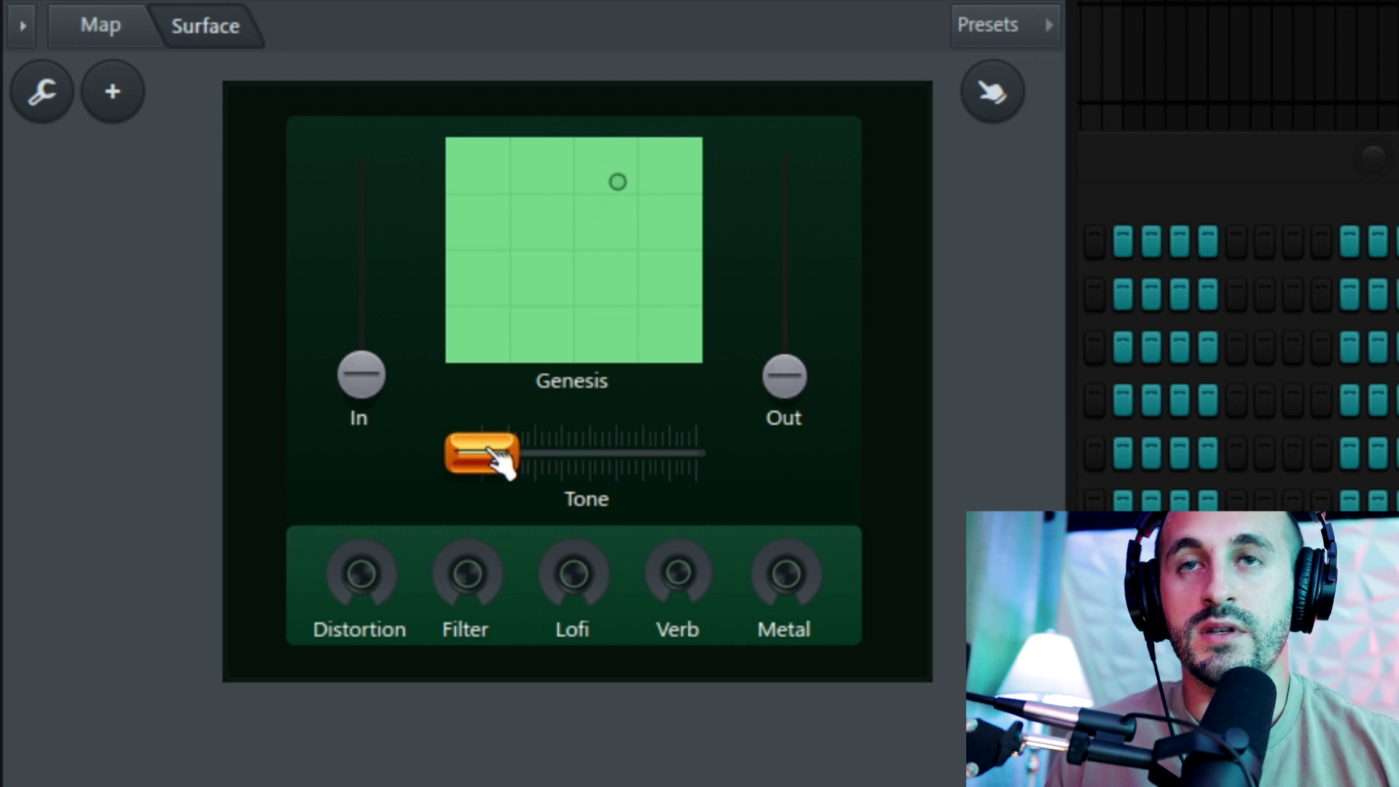
left_click_drag(482, 452, 664, 452)
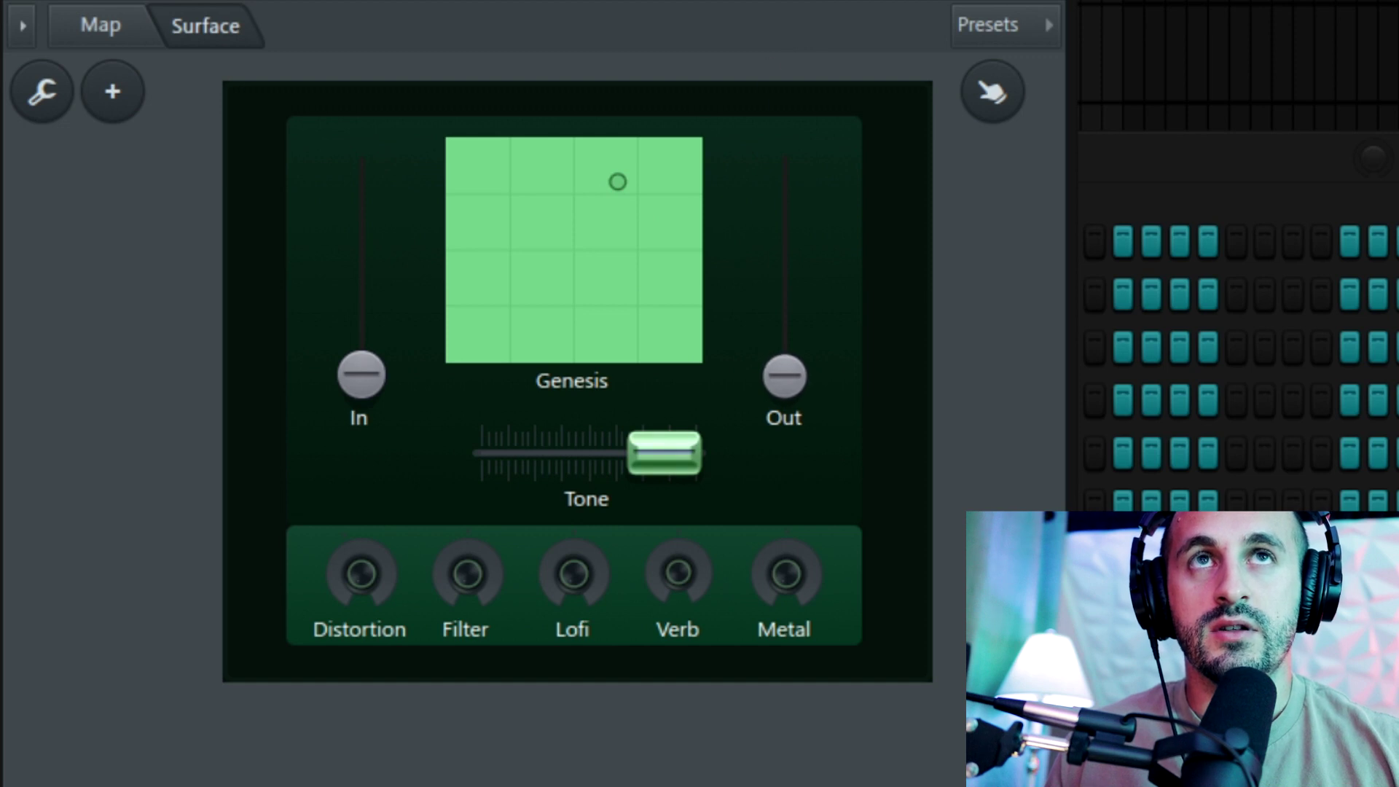
Raise the Out level, shift the Genesis pad point slightly left of centre and turn up Distortion
left_click_drag(784, 375, 785, 284)
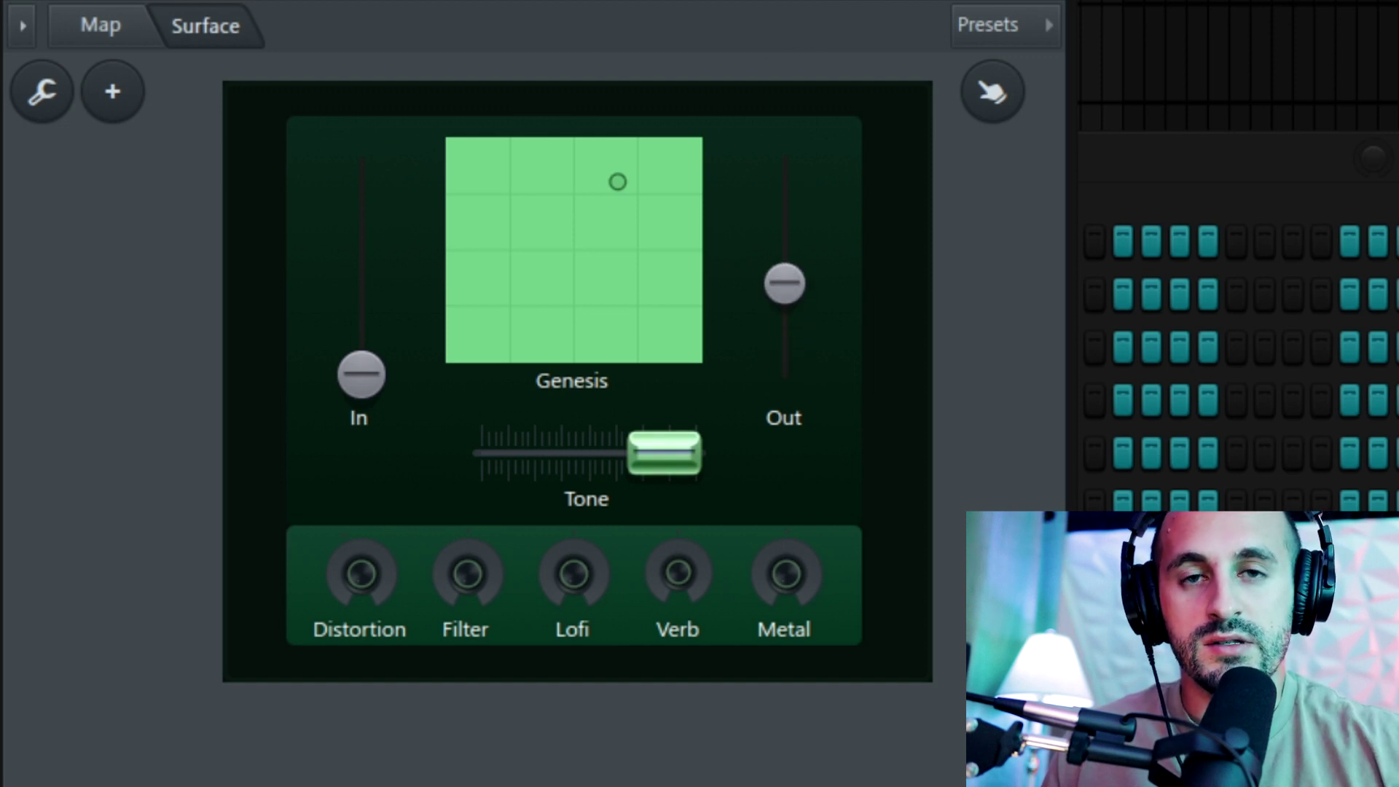
left_click_drag(790, 325, 789, 309)
left_click_drag(617, 181, 557, 191)
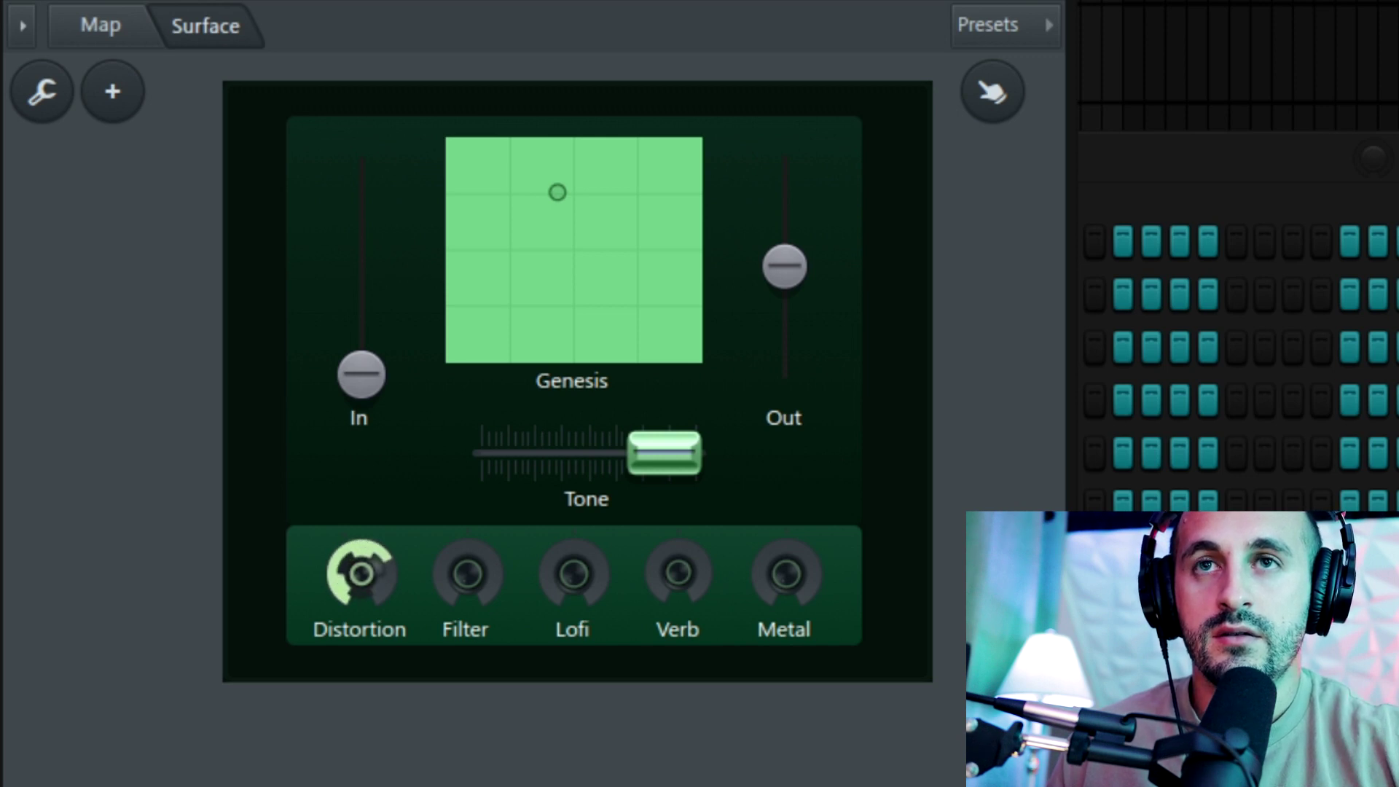
Reduce Distortion to a small amount, turn Filter up to about a third and pull Tone back from maximum
left_click_drag(361, 574, 361, 590)
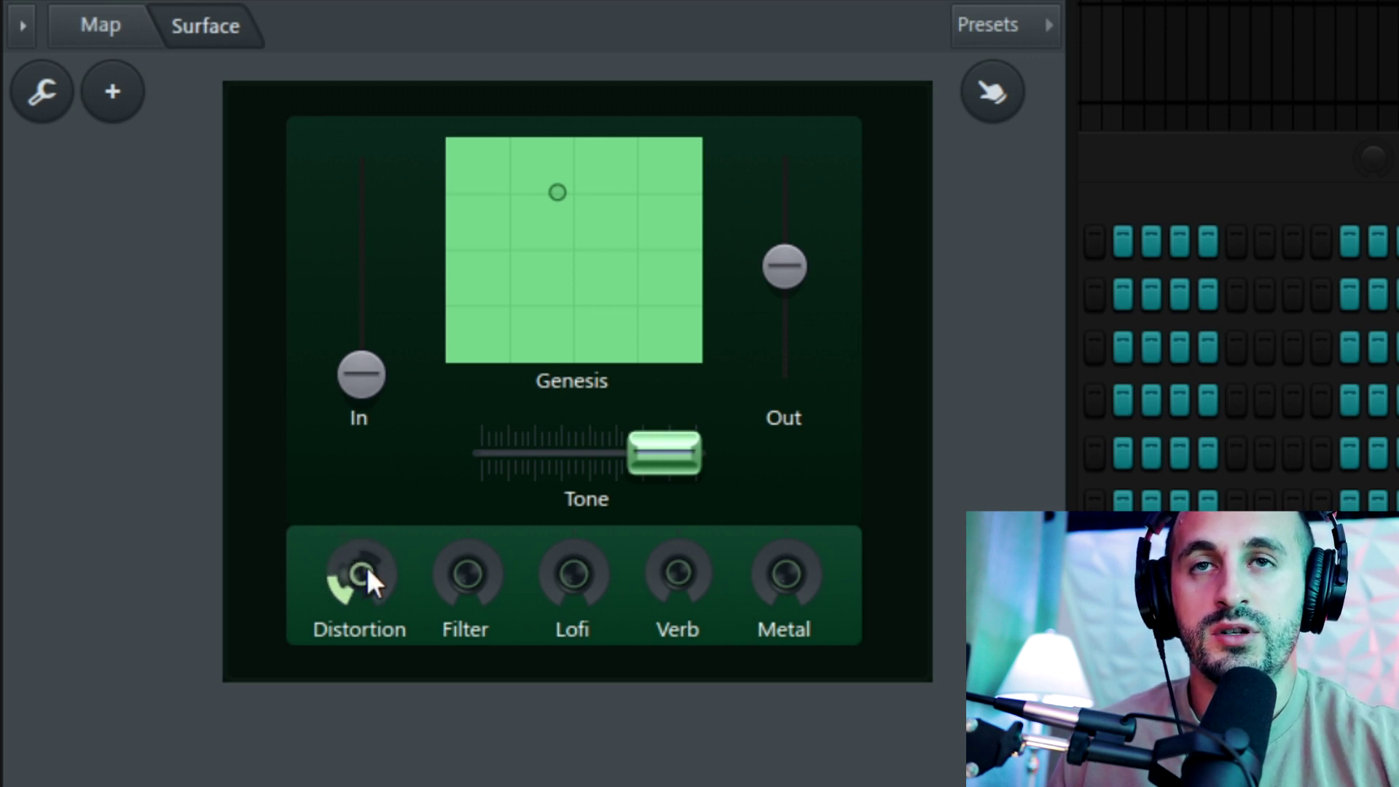
left_click_drag(467, 573, 515, 562)
left_click_drag(660, 455, 593, 455)
Turn Lofi up to about half and set Tone to roughly two thirds of its range
left_click_drag(574, 574, 574, 537)
left_click_drag(599, 453, 628, 454)
left_click(575, 573)
left_click_drag(575, 573, 574, 587)
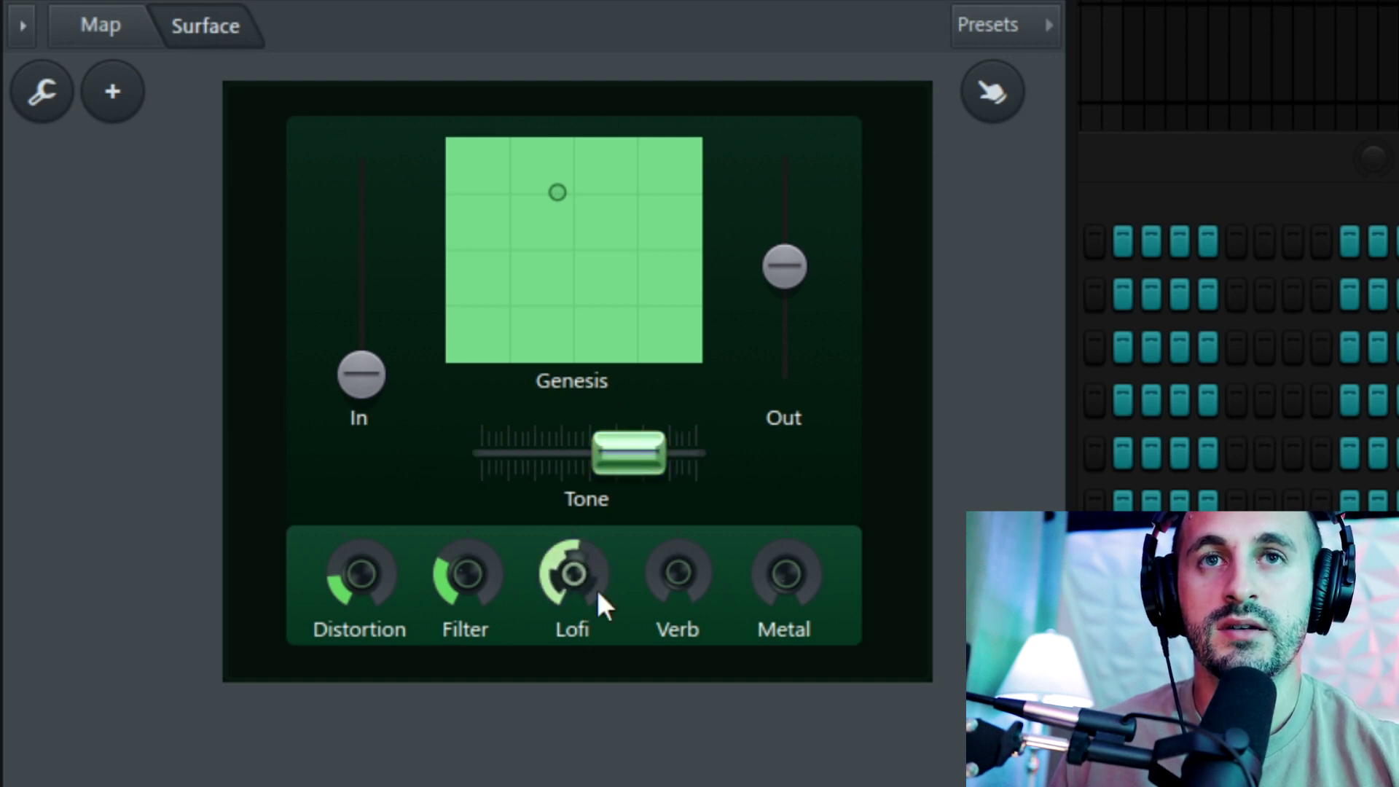
Turn Verb up to about a third and Metal to maximum, readjusting Tone to its maximum
mouse_move(678, 573)
left_mouse_down()
mouse_move(678, 557)
mouse_move(678, 583)
left_mouse_up()
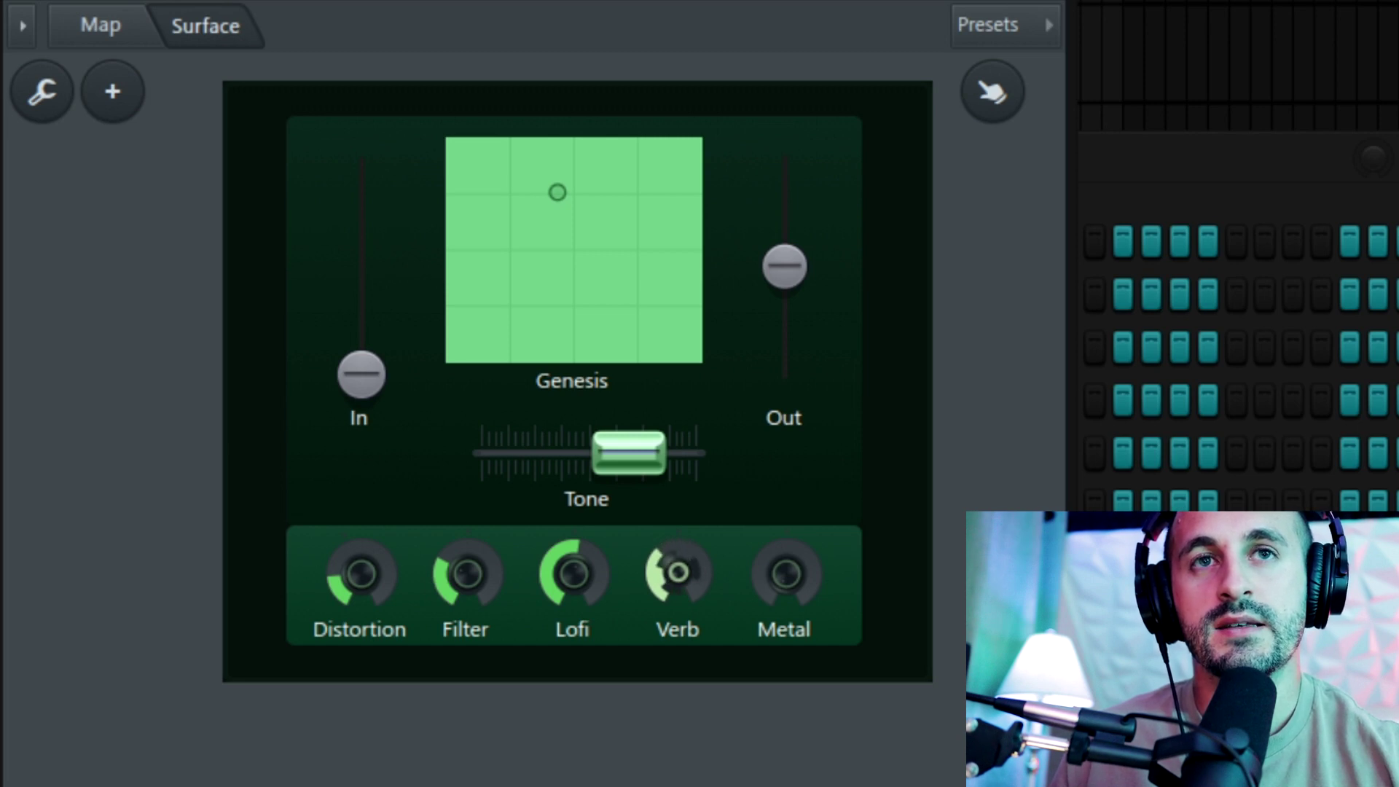
left_click_drag(628, 453, 515, 466)
left_click_drag(783, 603, 783, 546)
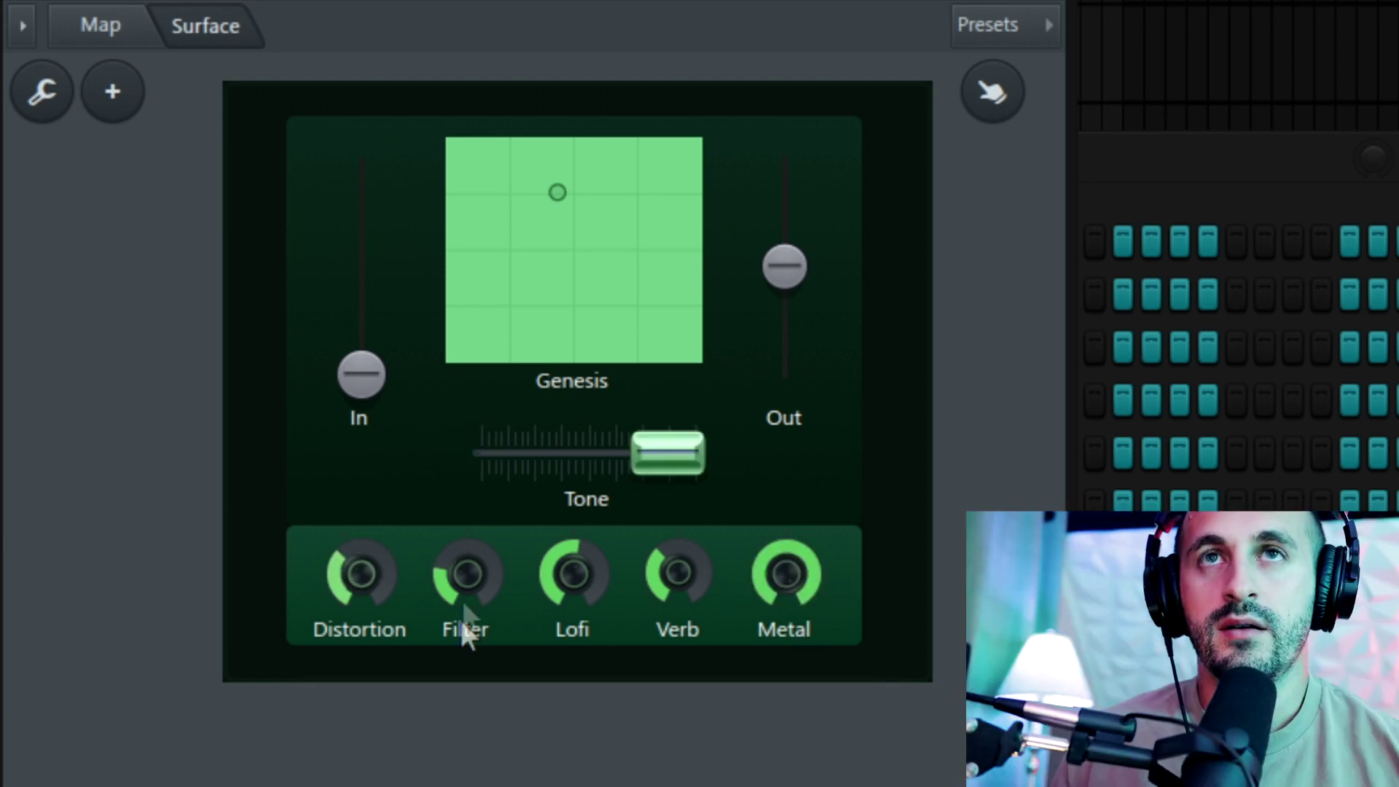
Raise the In level to maximum and the Out level slightly
left_click_drag(361, 372, 362, 158)
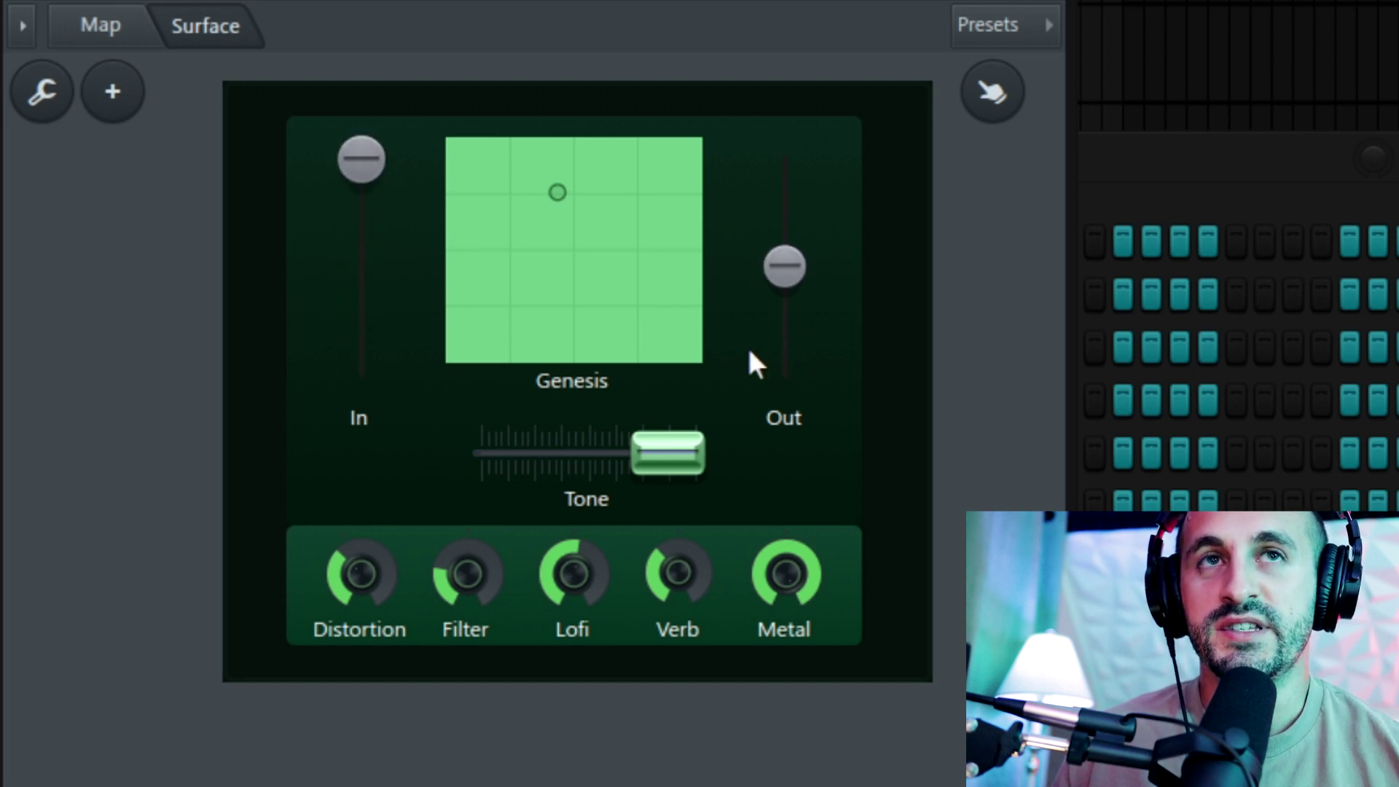
left_click_drag(785, 275, 785, 222)
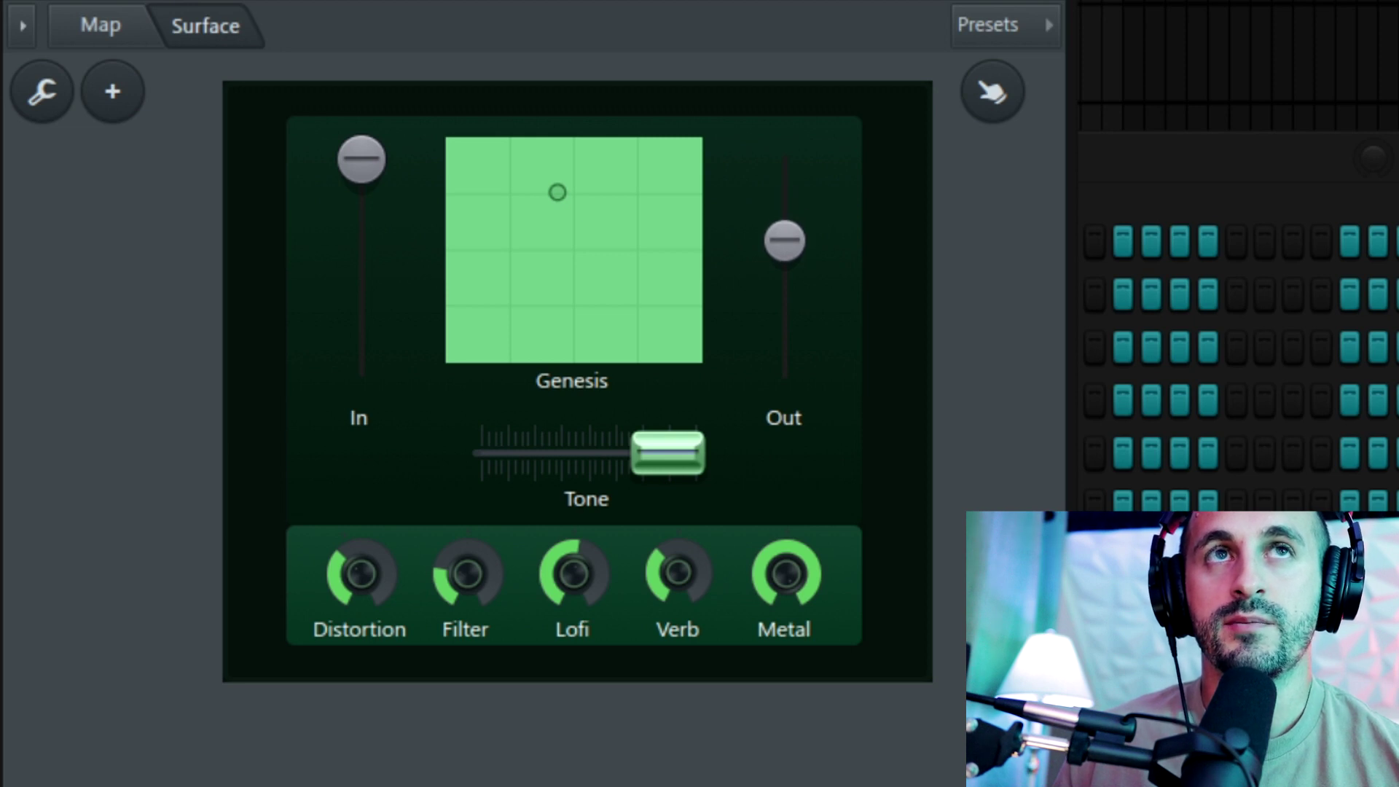